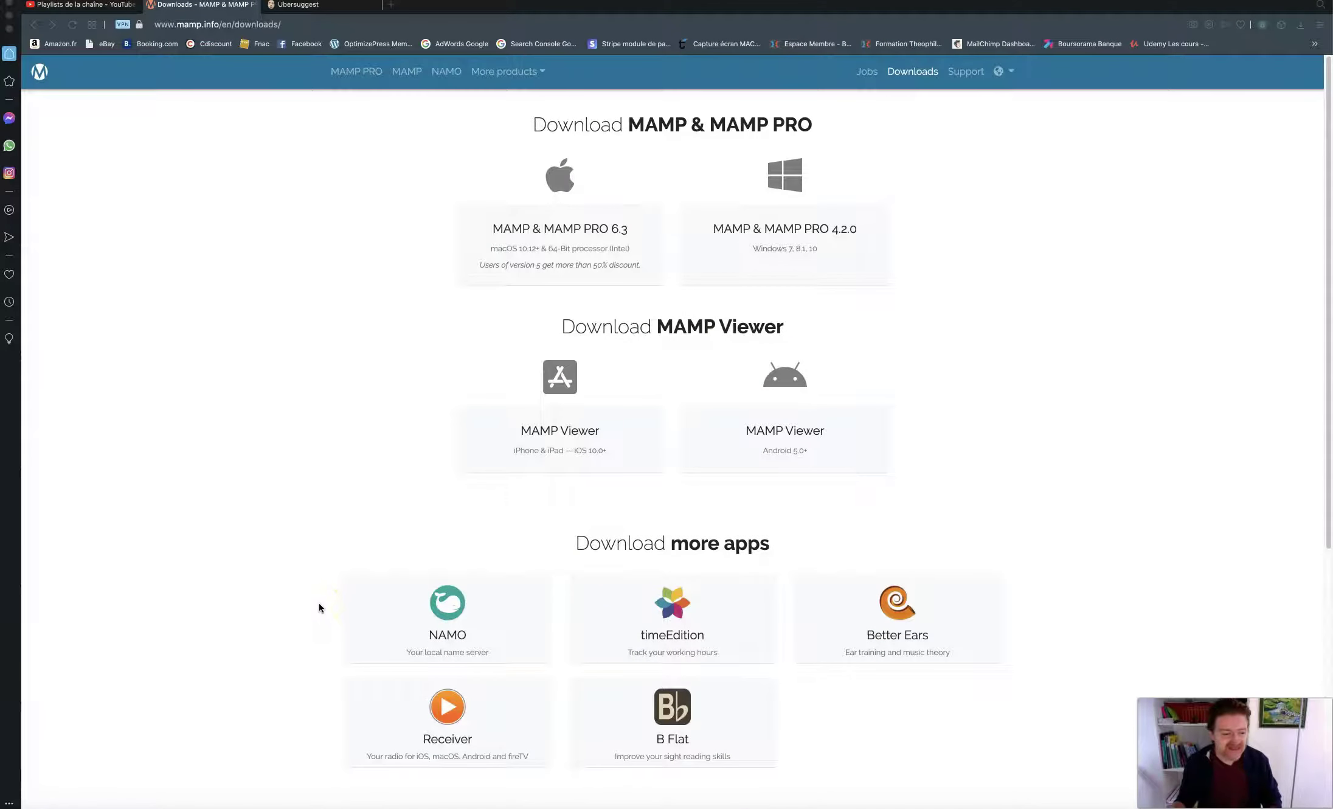
Search Google for "mamp" in a new browser tab and open the "Downloads - MAMP & MAMP PRO" result.
left_click(286, 514)
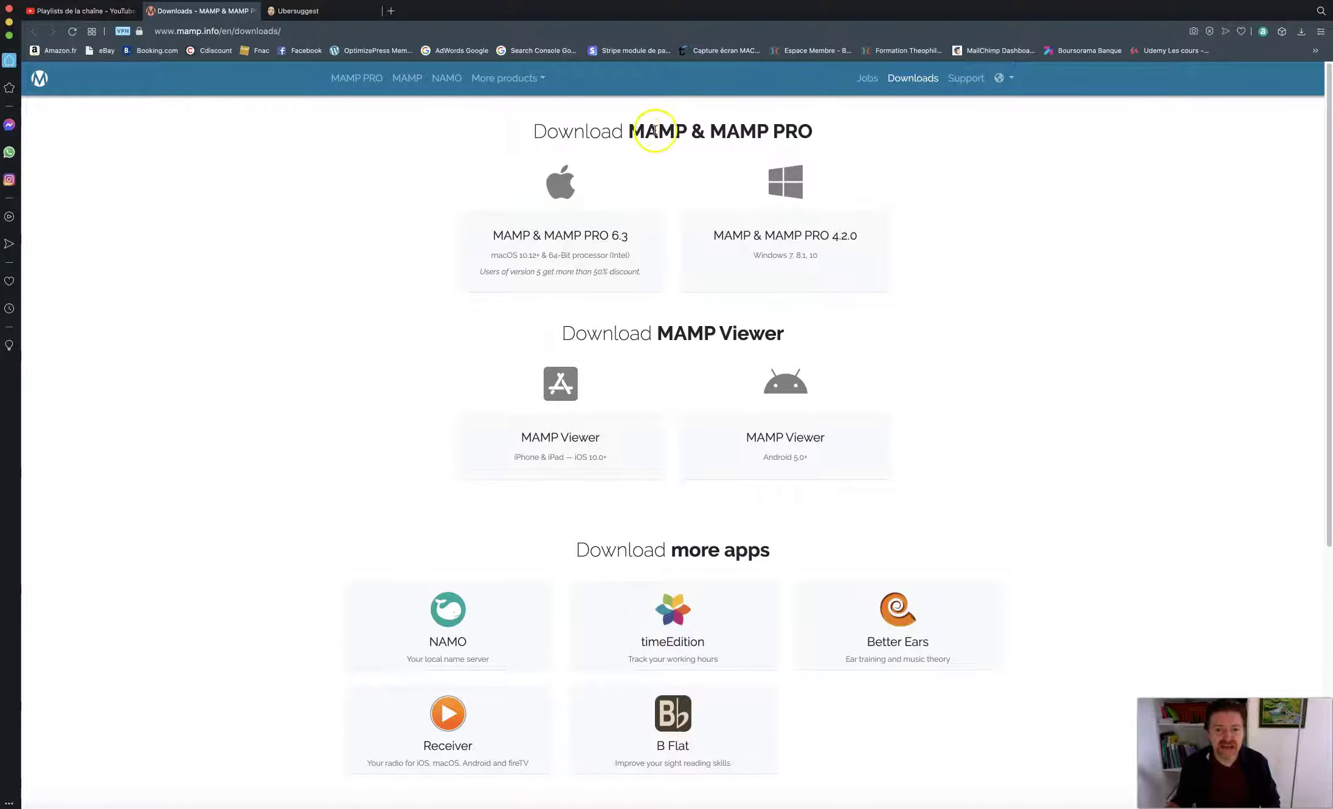
left_click_drag(629, 131, 683, 129)
left_click(393, 12)
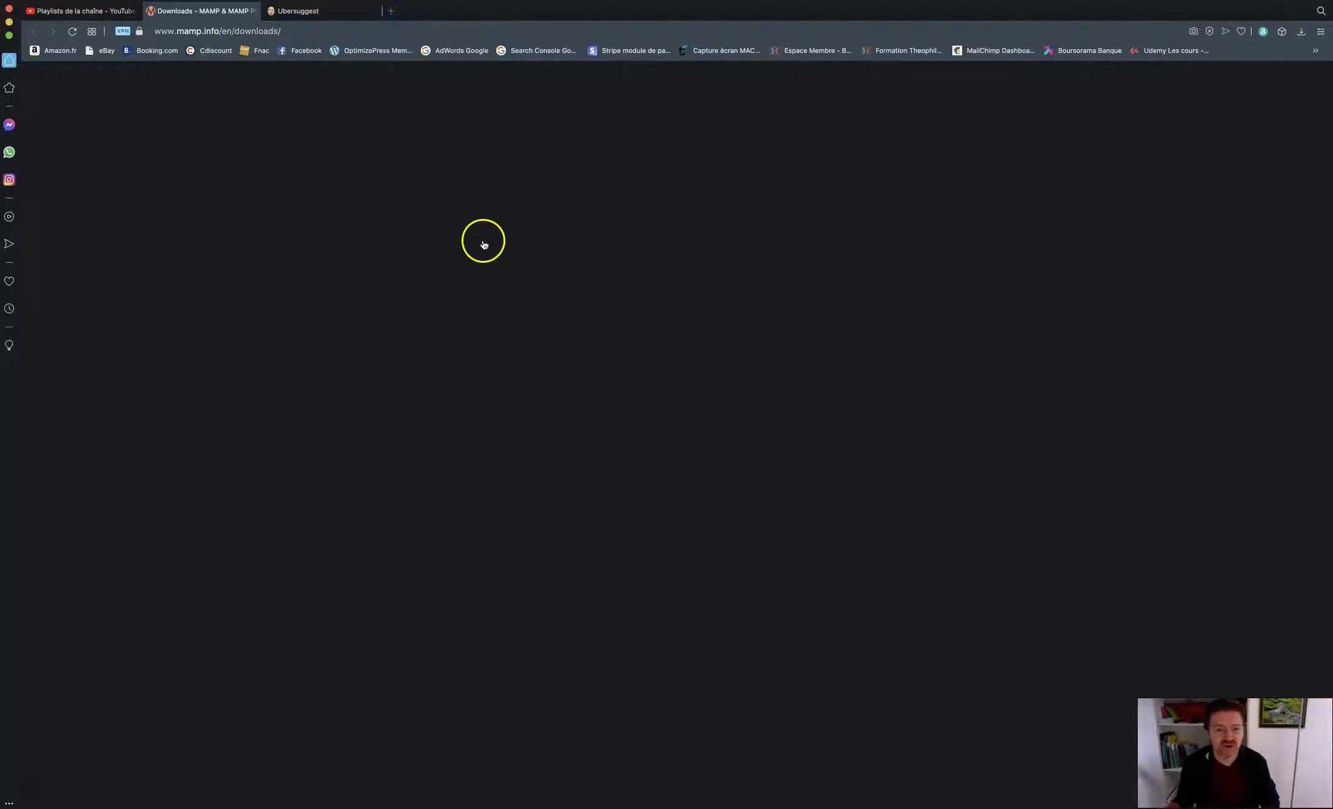
left_click(545, 109)
type("mamp")
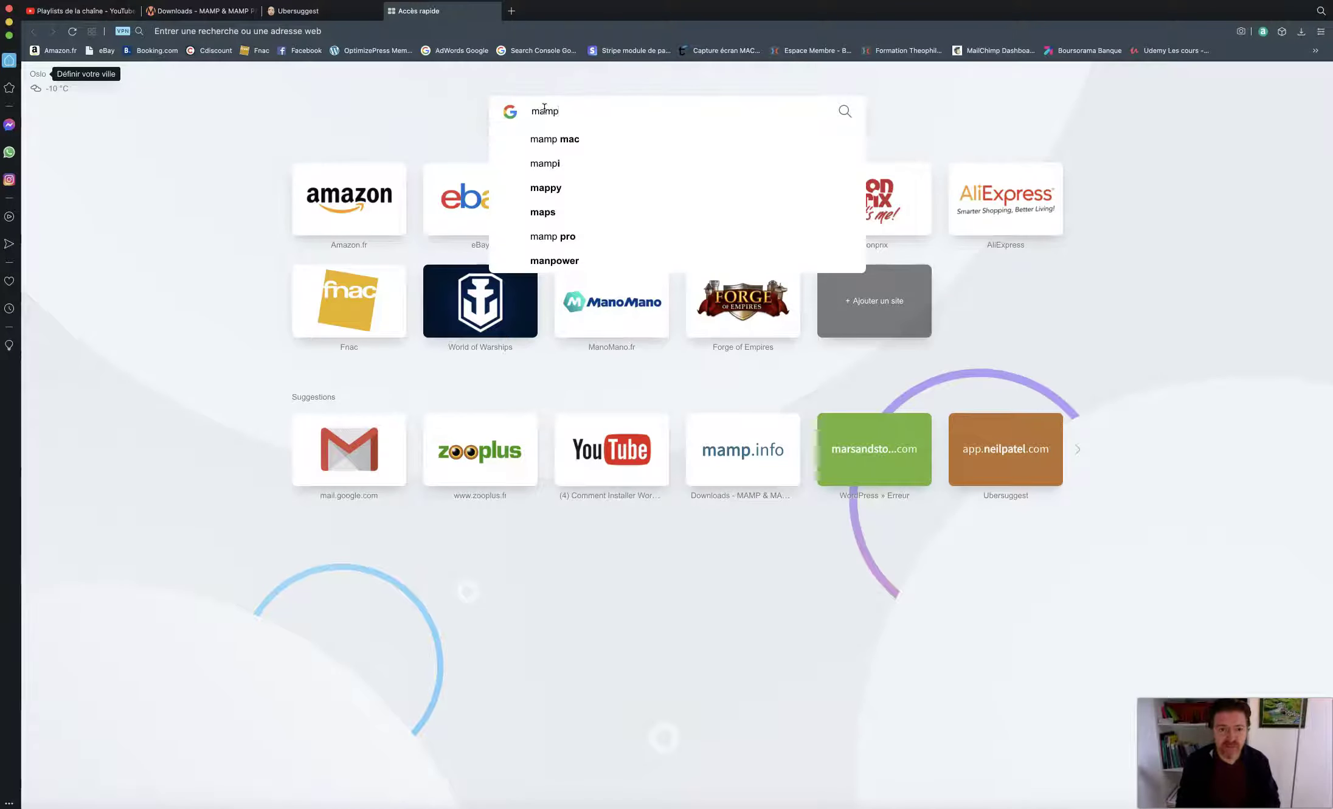
key("Return")
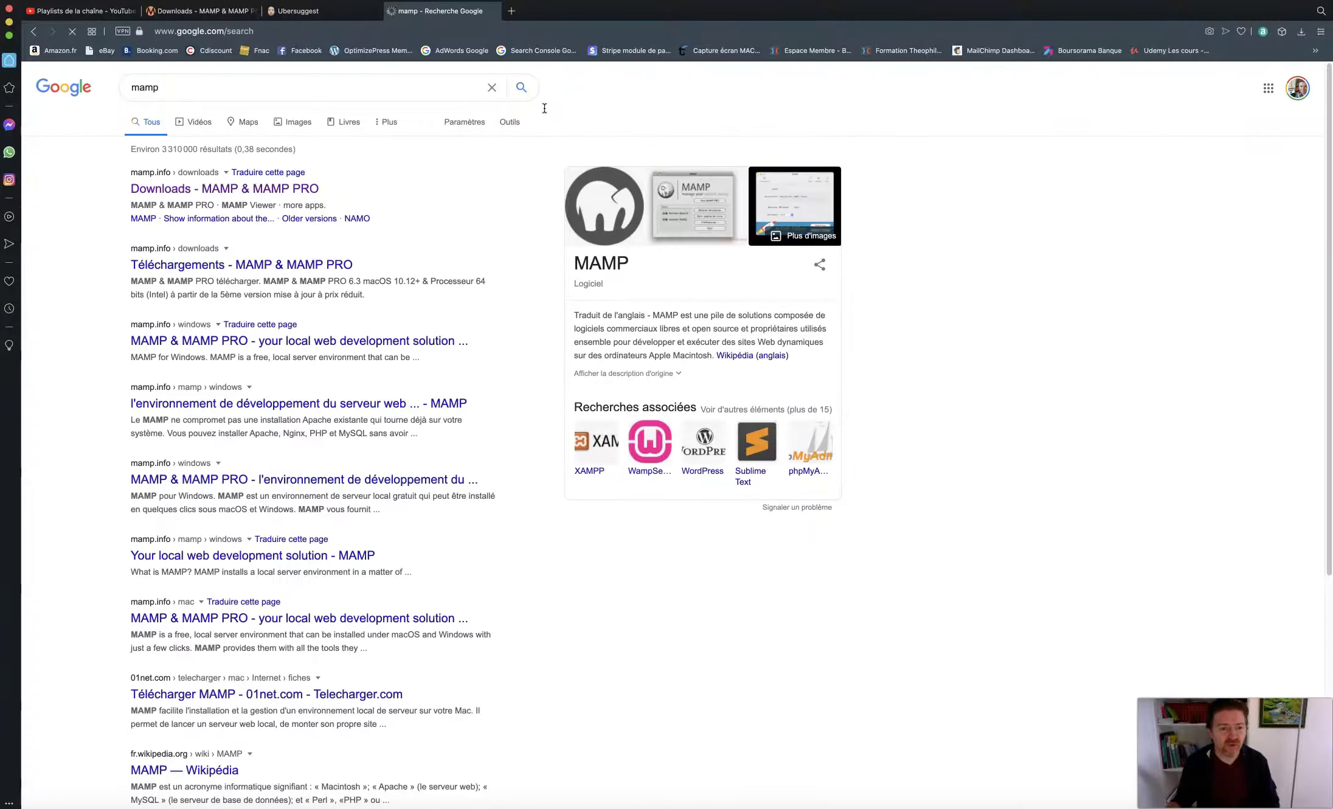
left_click(193, 193)
left_click(239, 193)
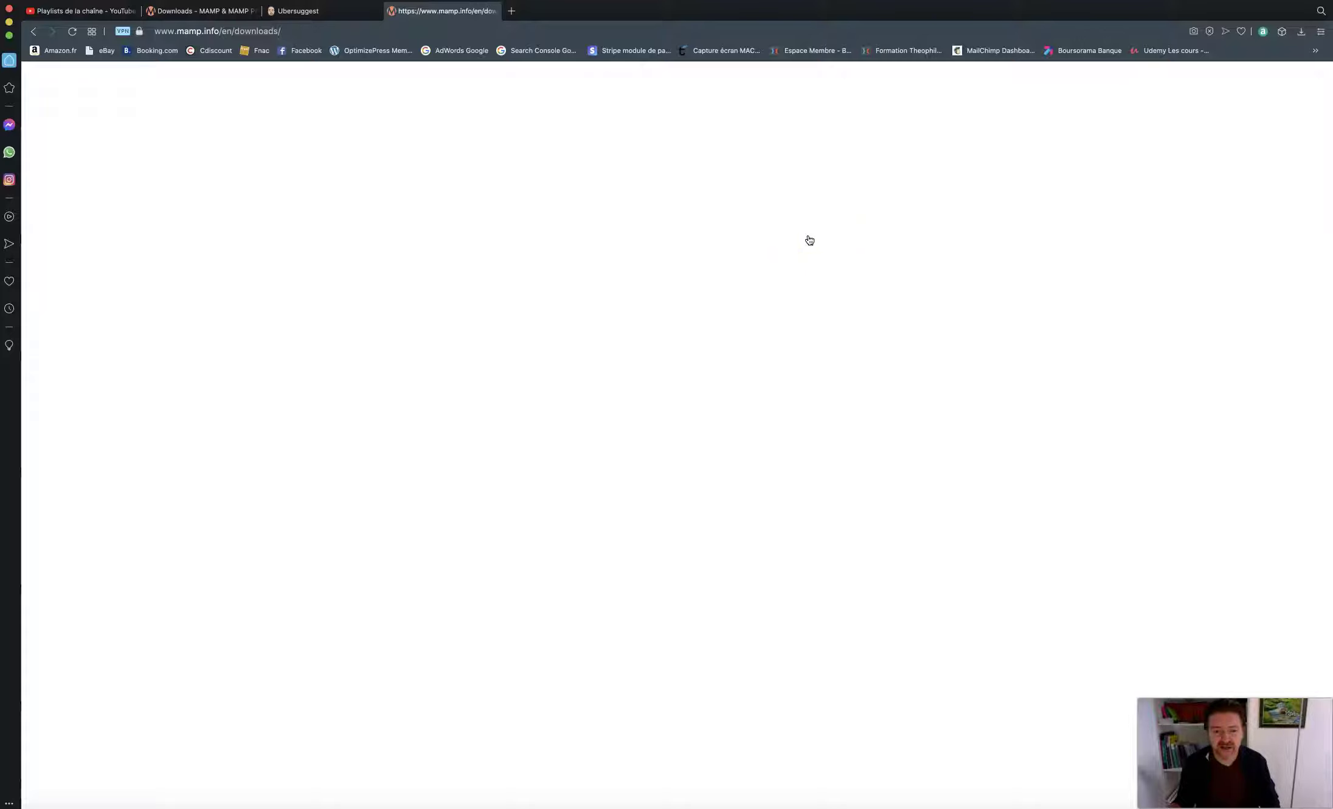
Download the MAMP & MAMP PRO 6.3 package for macOS and the trial version of the NAMO DNS App.
left_click(763, 476)
left_click(450, 268)
left_click(612, 439)
left_click(617, 530)
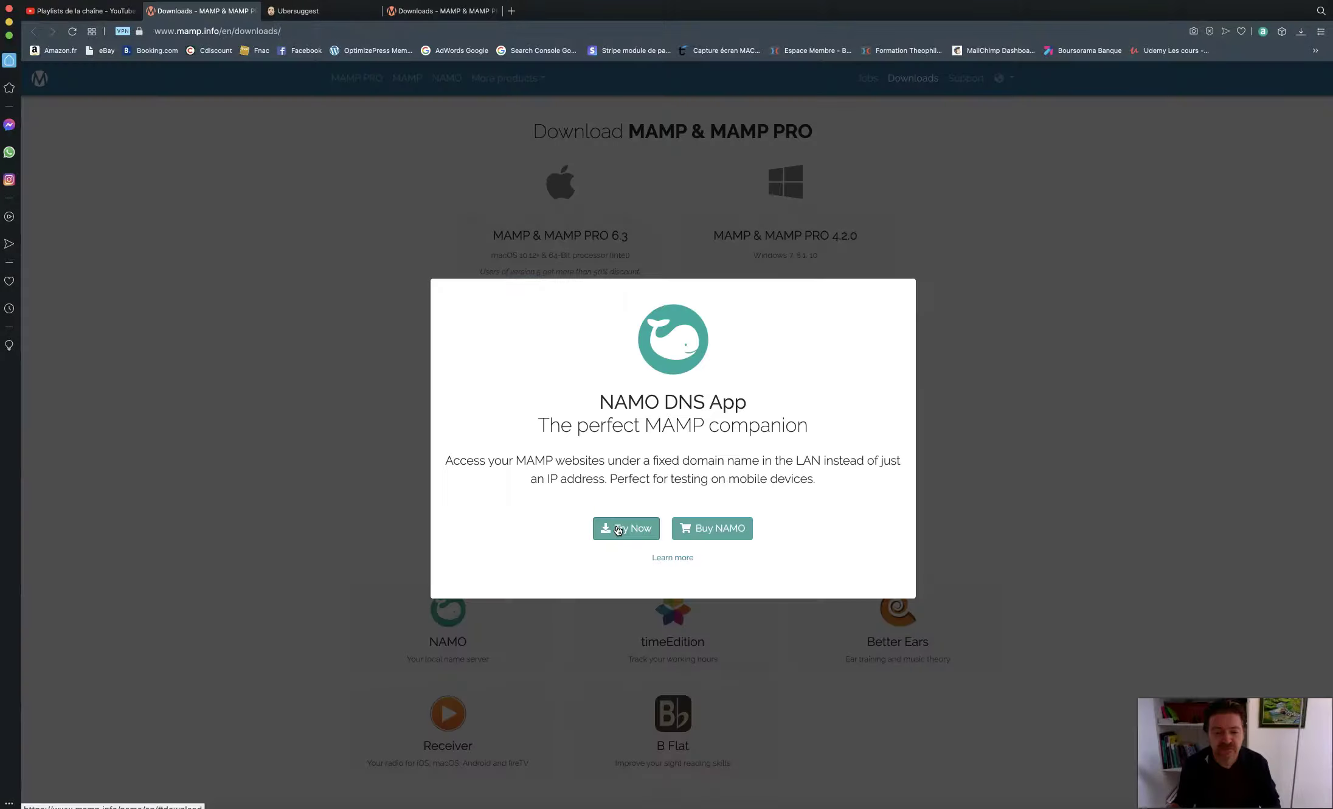
left_click(617, 529)
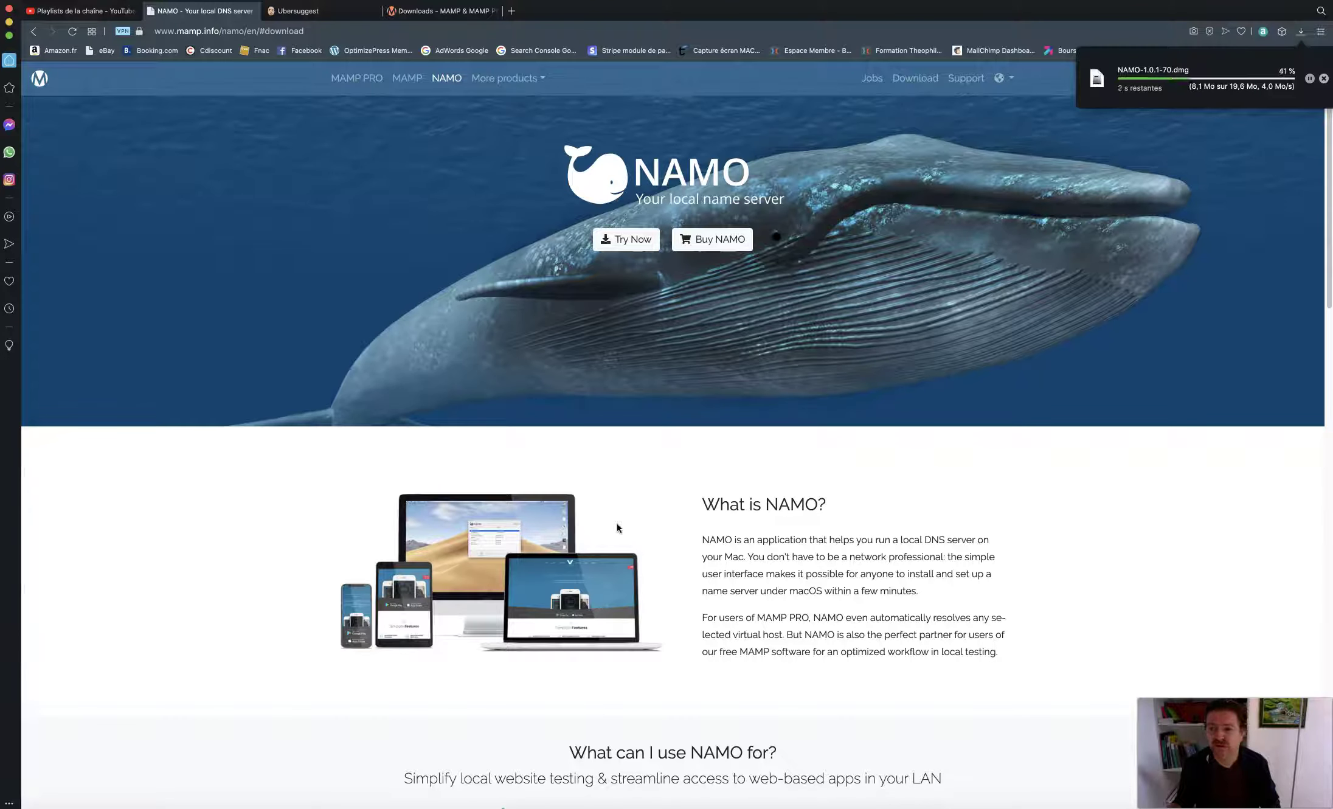
Return to the Google results for mamp and clear the finished entries from the browser's download list.
left_click(424, 13)
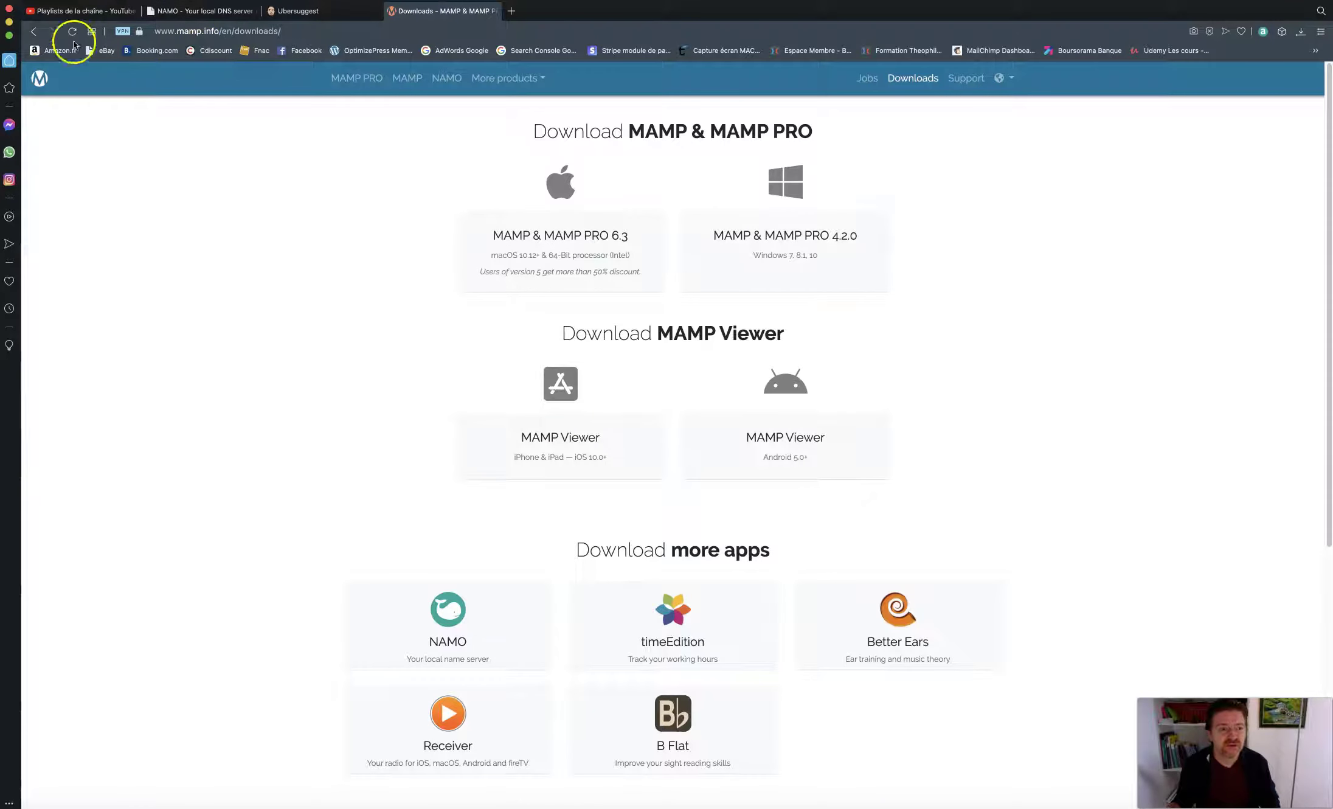
left_click(33, 31)
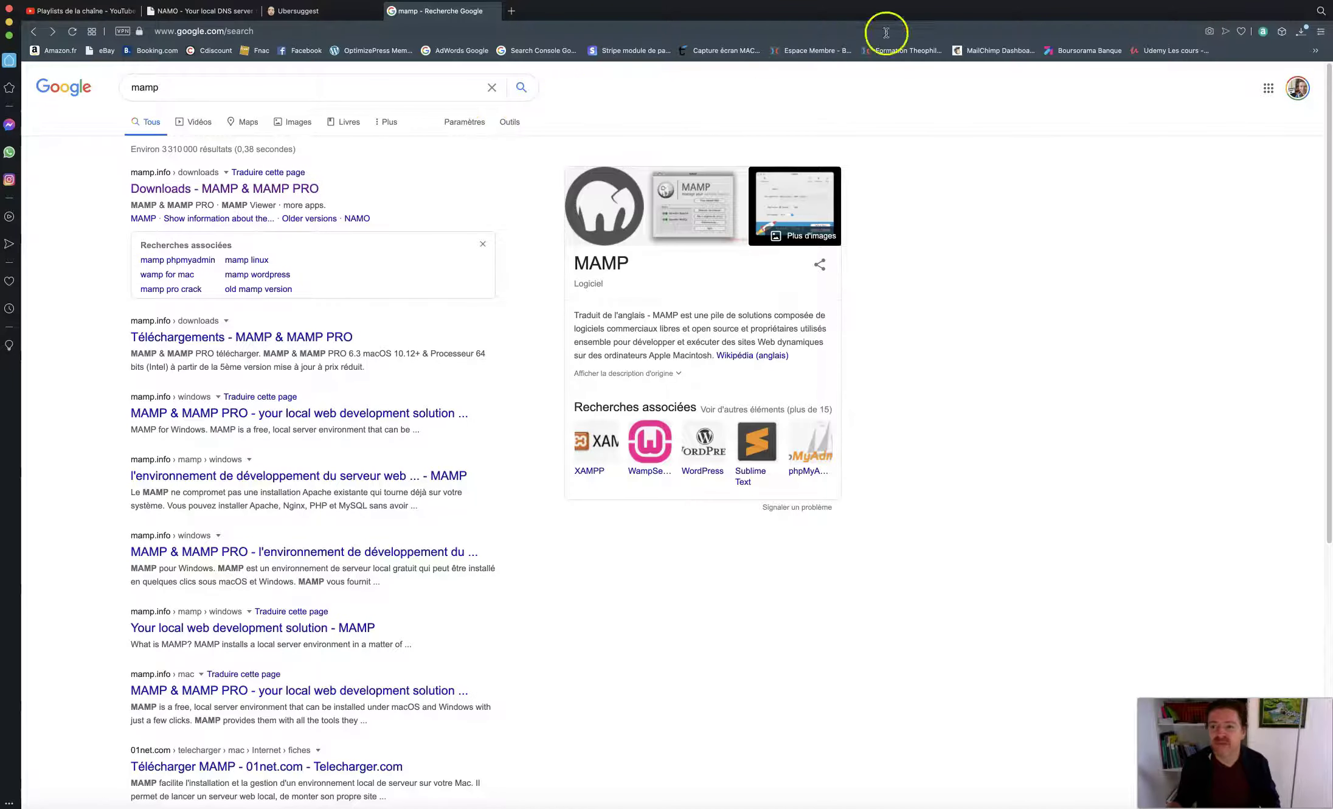
left_click(1301, 33)
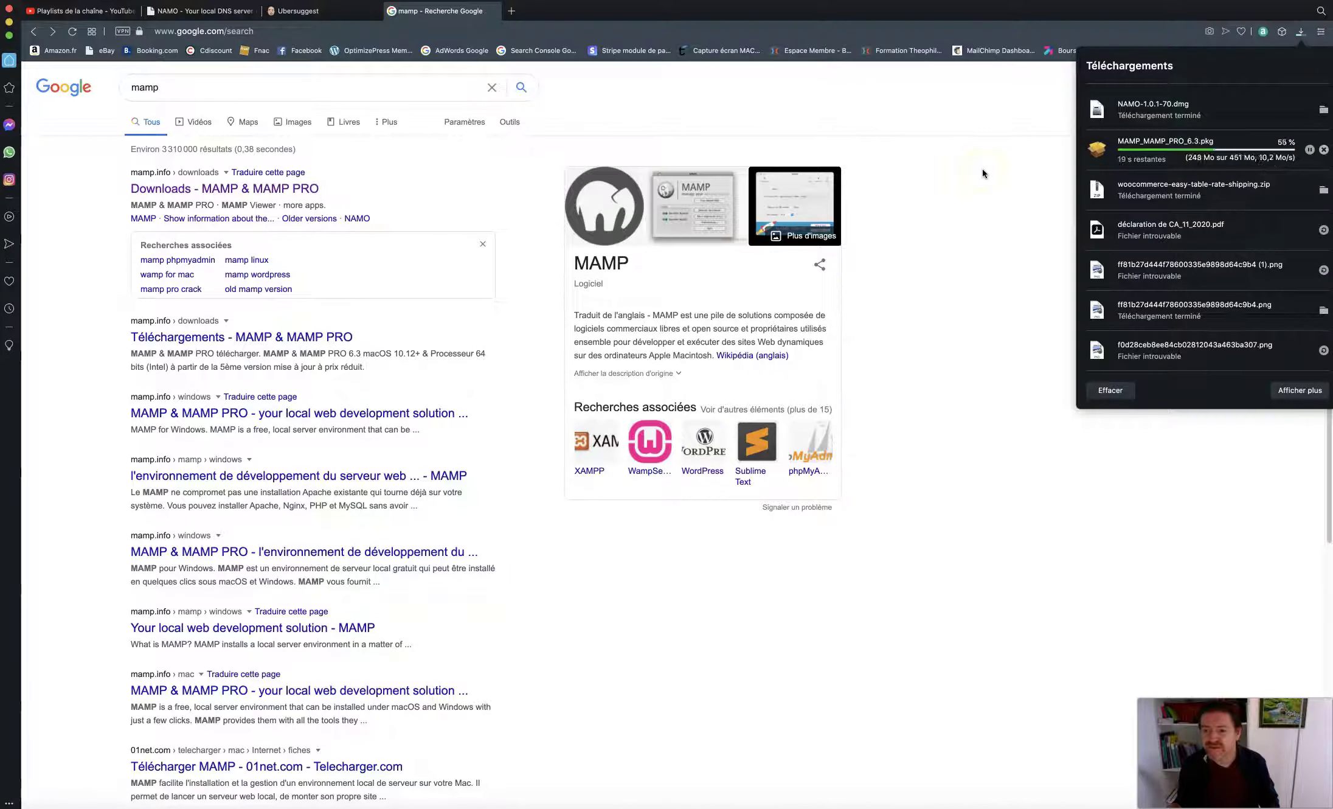
left_click(1110, 392)
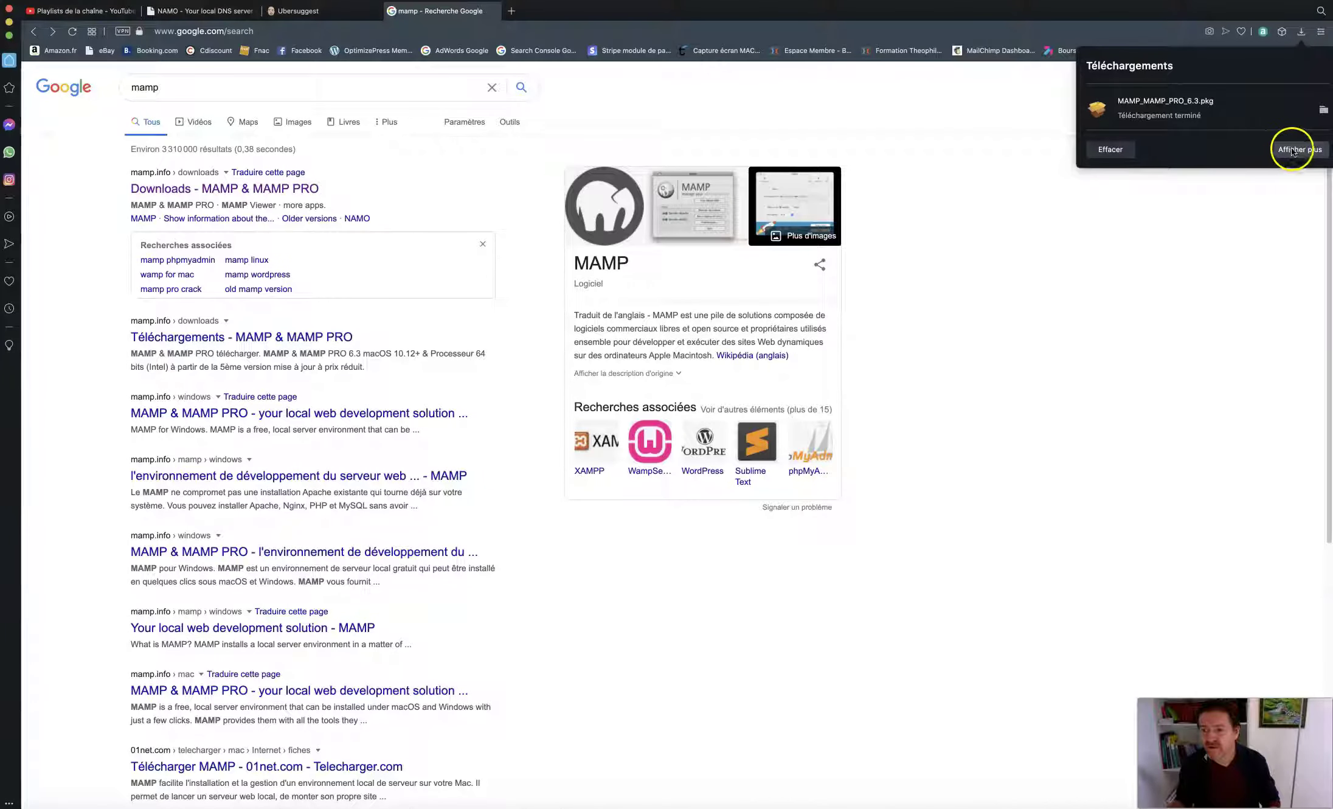
Place the downloaded MAMP_MAMP_PRO_6.3.pkg on the desktop, lowering the browser window to make room for it.
left_click(1302, 33)
left_click(1302, 33)
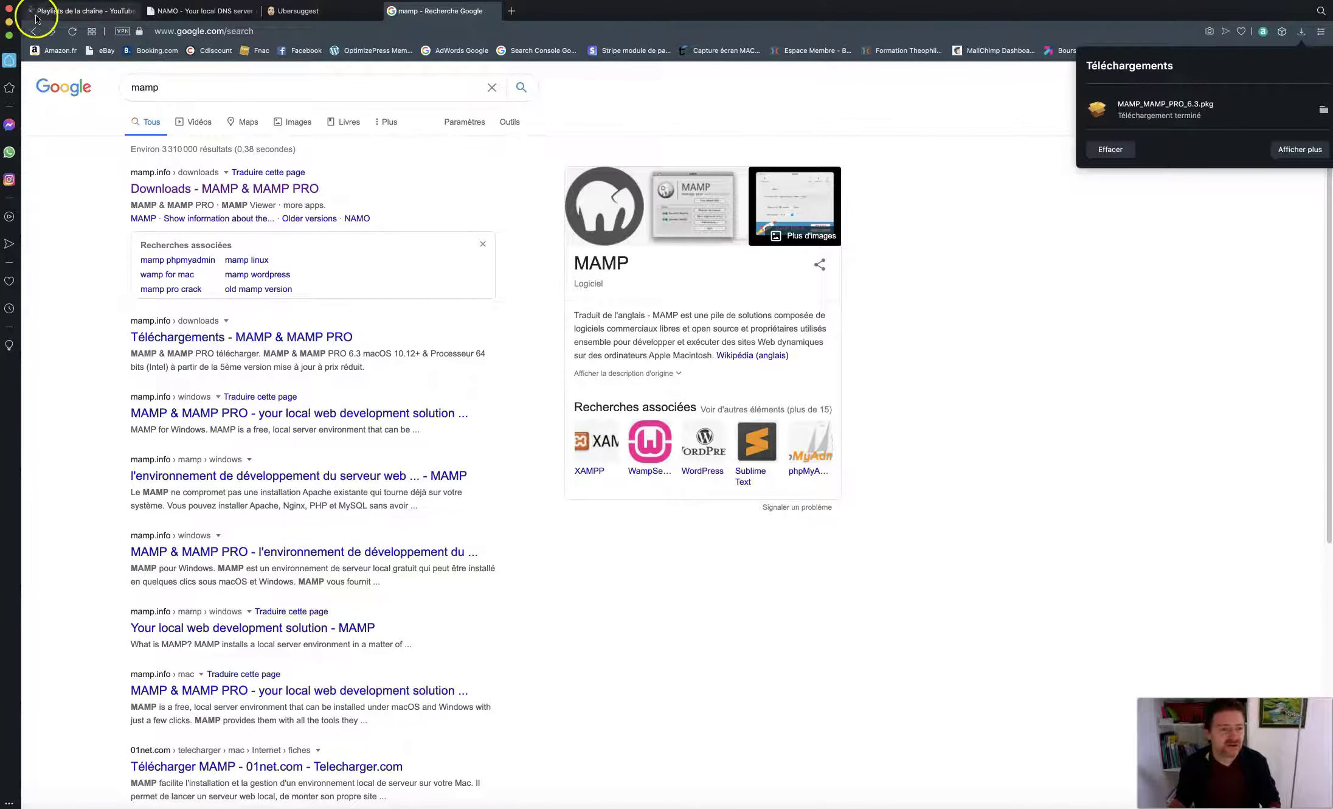
left_click_drag(1073, 109, 12, 514)
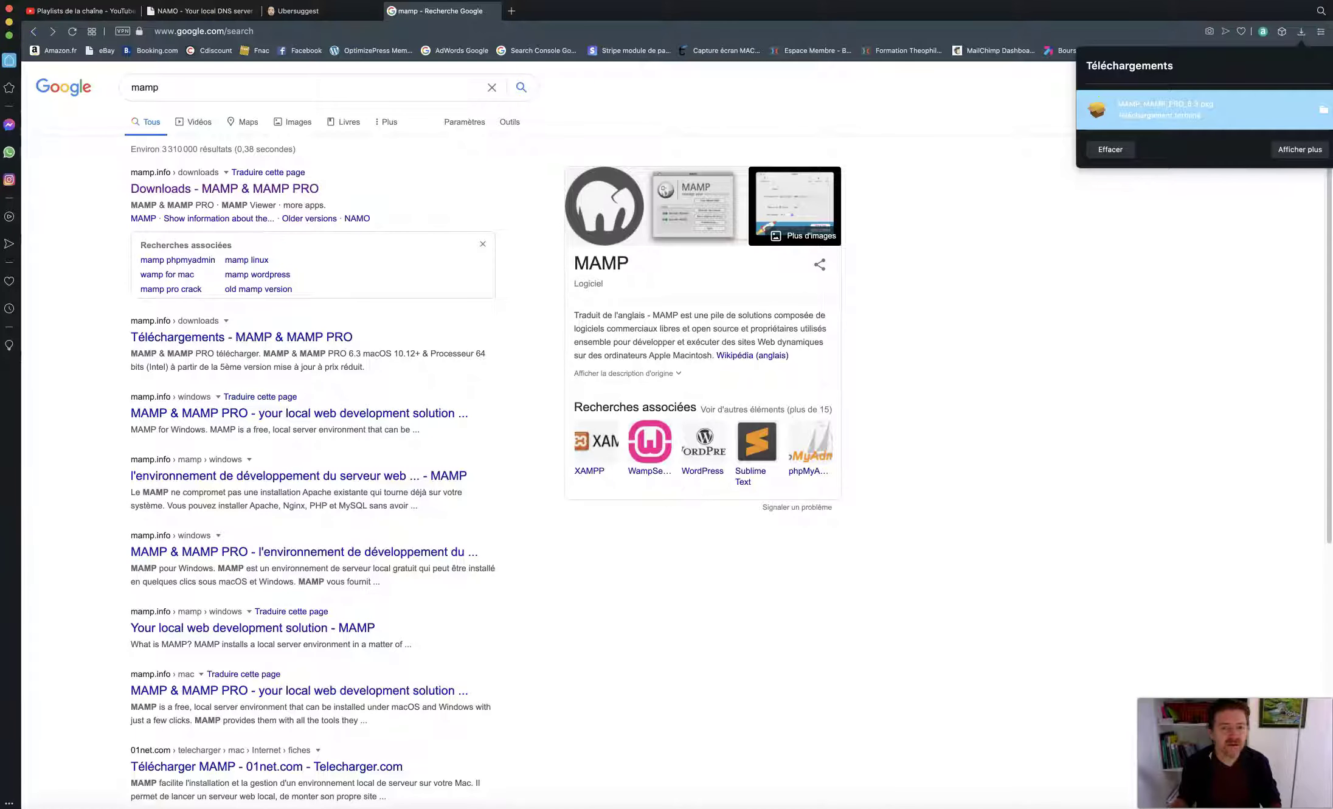
left_click_drag(611, 15, 616, 566)
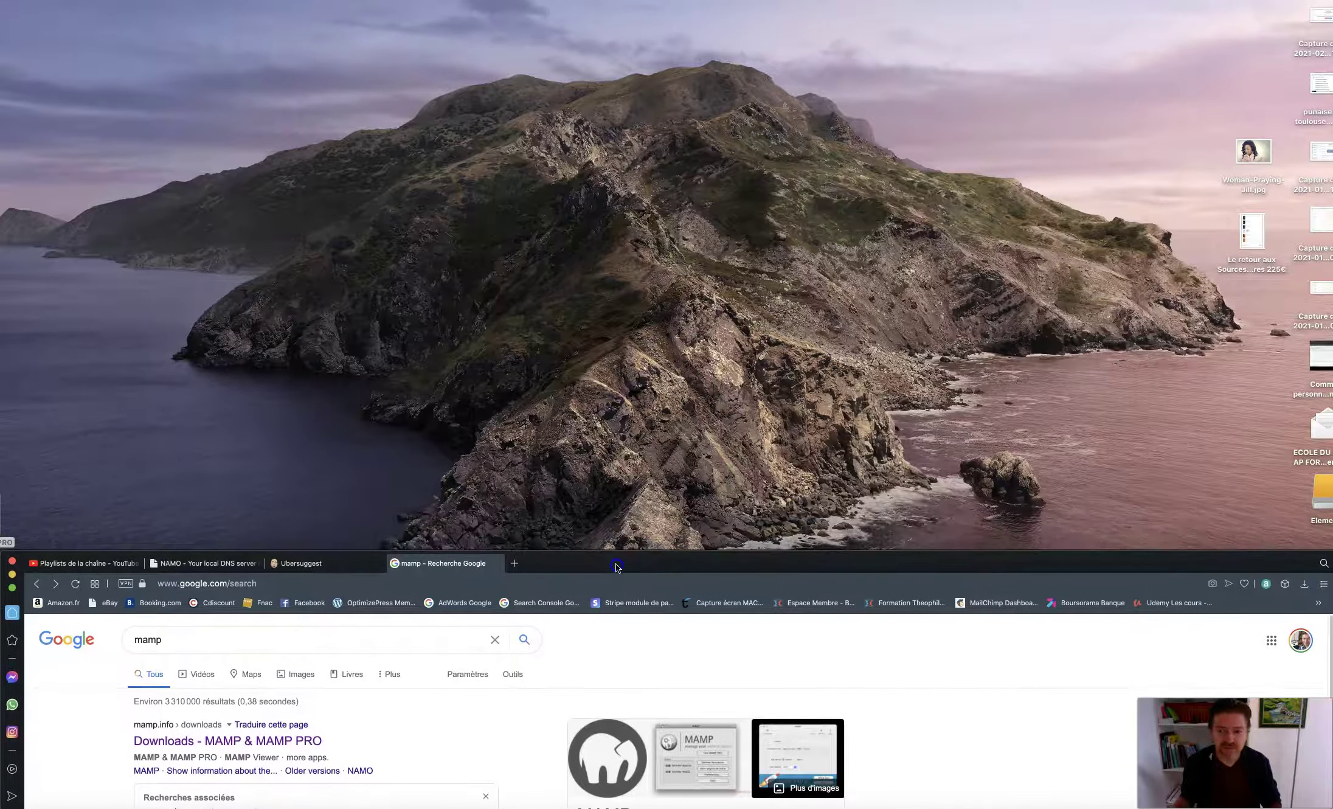
left_click_drag(0, 521, 401, 242)
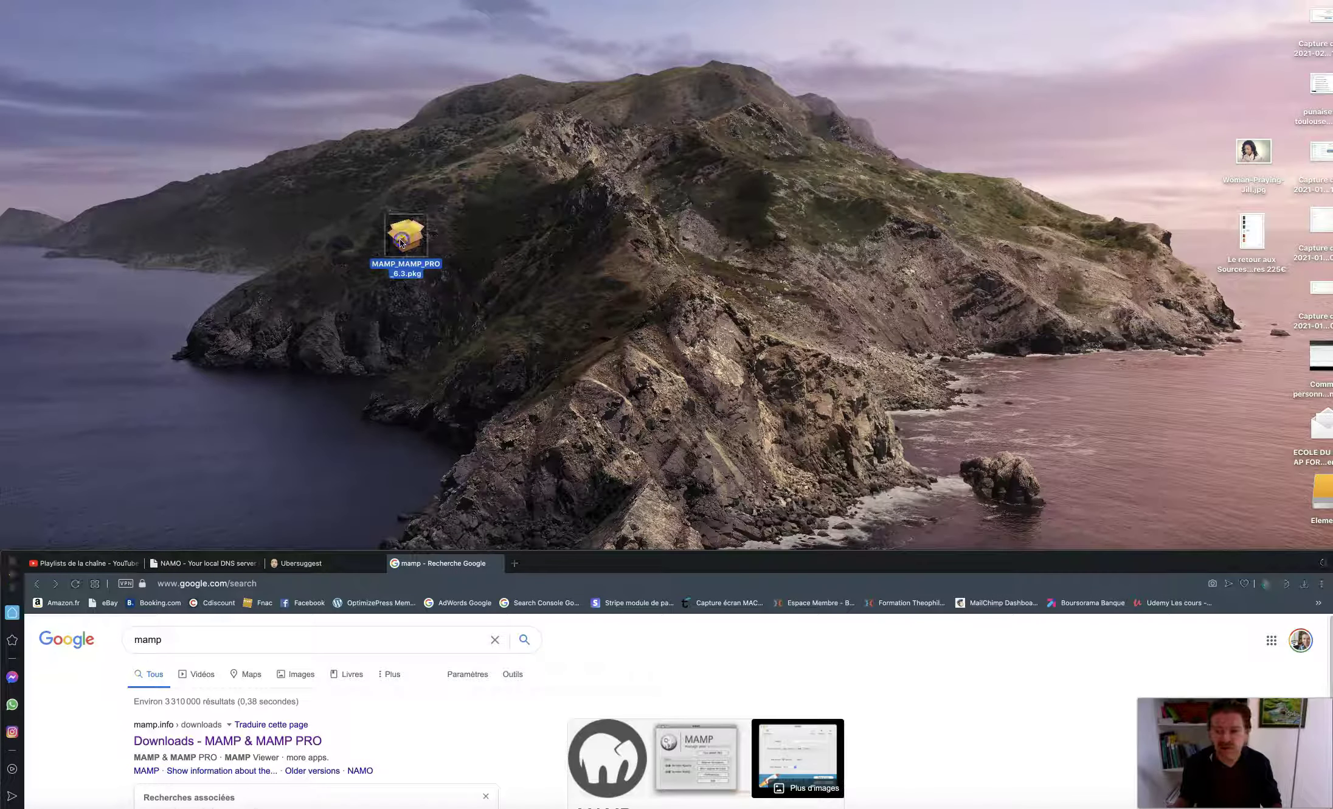
Launch the MAMP_MAMP_PRO_6.3.pkg installer, go through the introduction and read-me pages, and accept the English licence agreement.
double_click(408, 238)
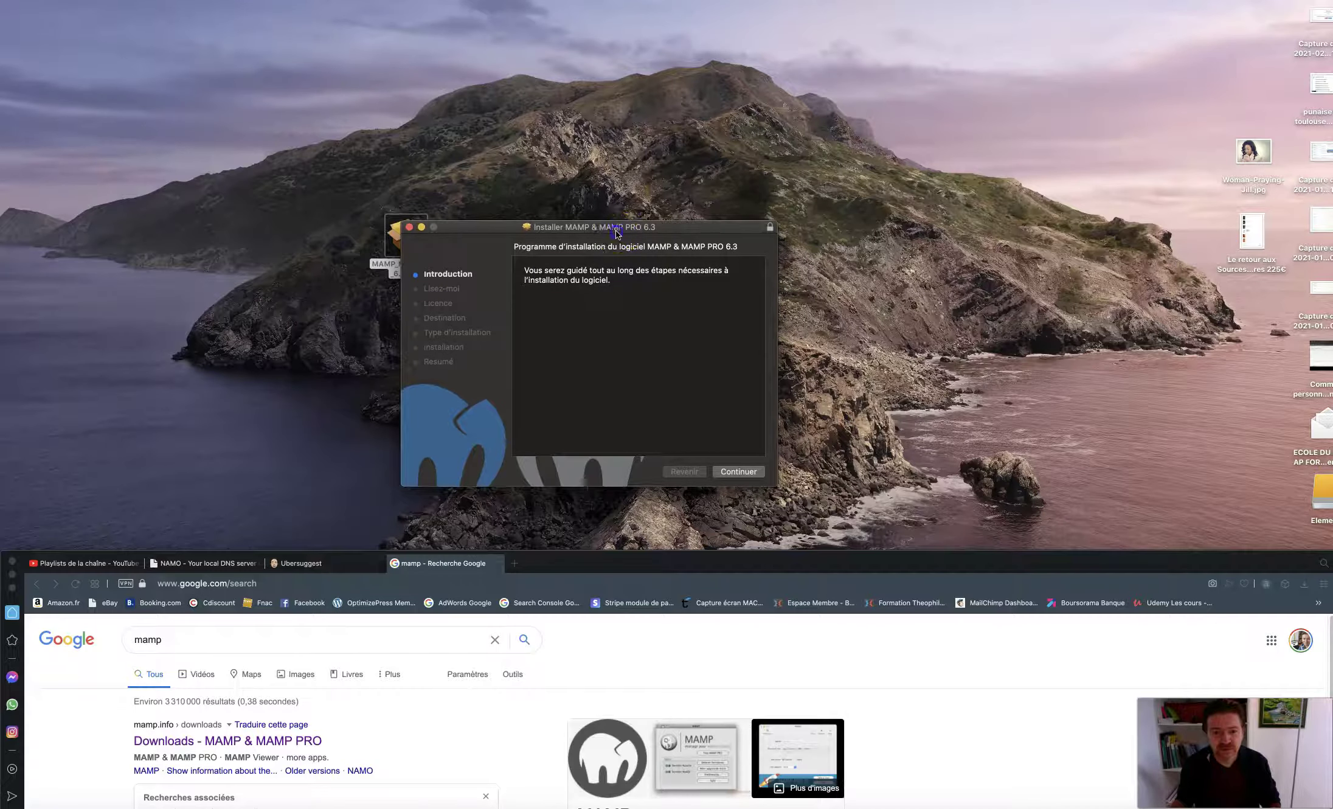
left_click_drag(610, 227, 697, 201)
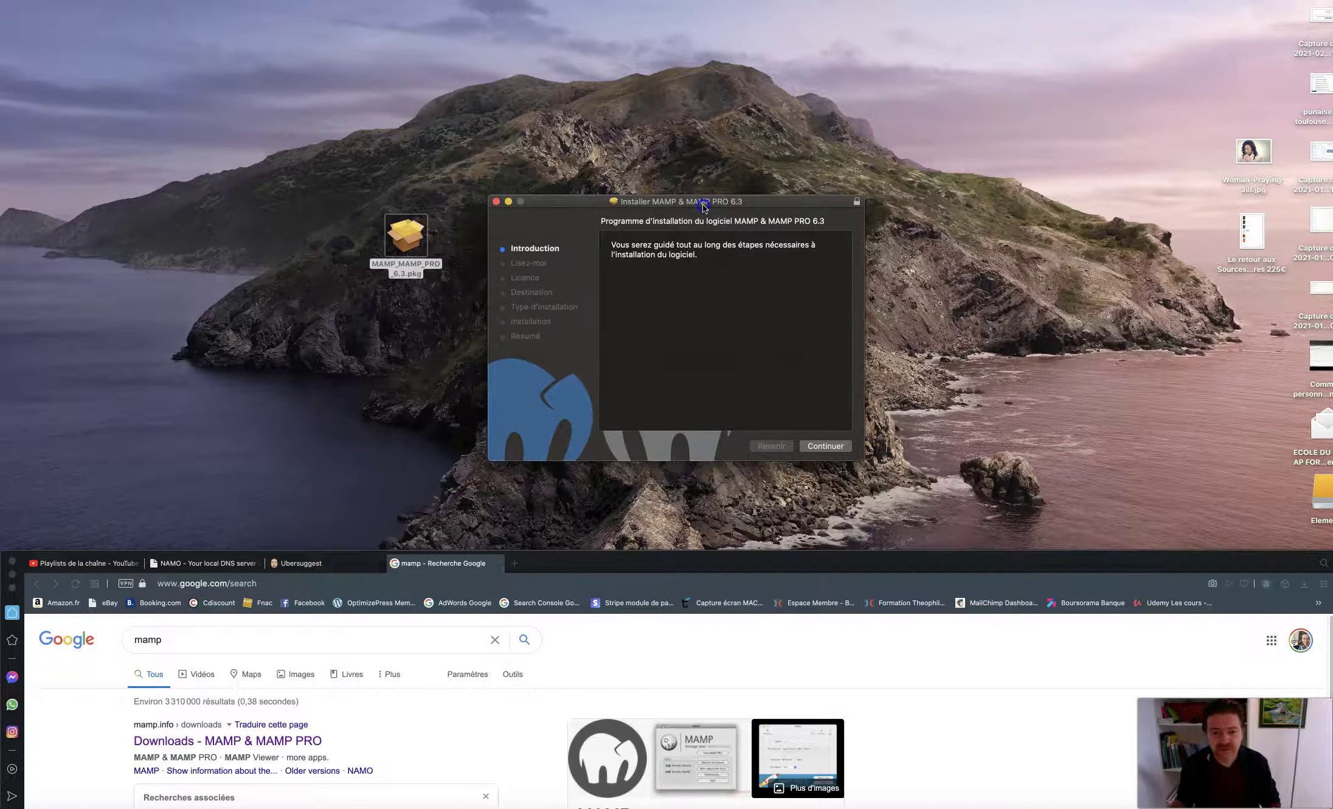
left_click(837, 449)
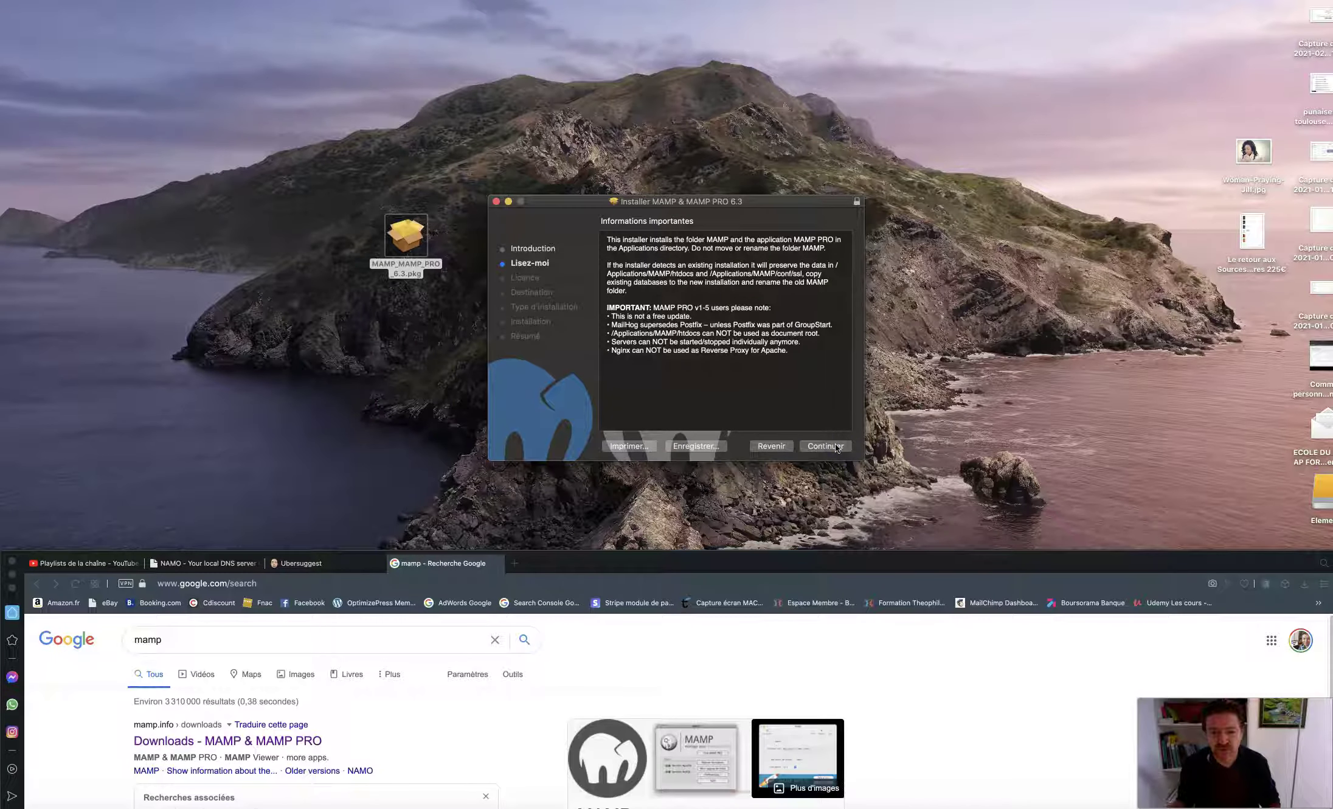
left_click(837, 448)
left_click(689, 240)
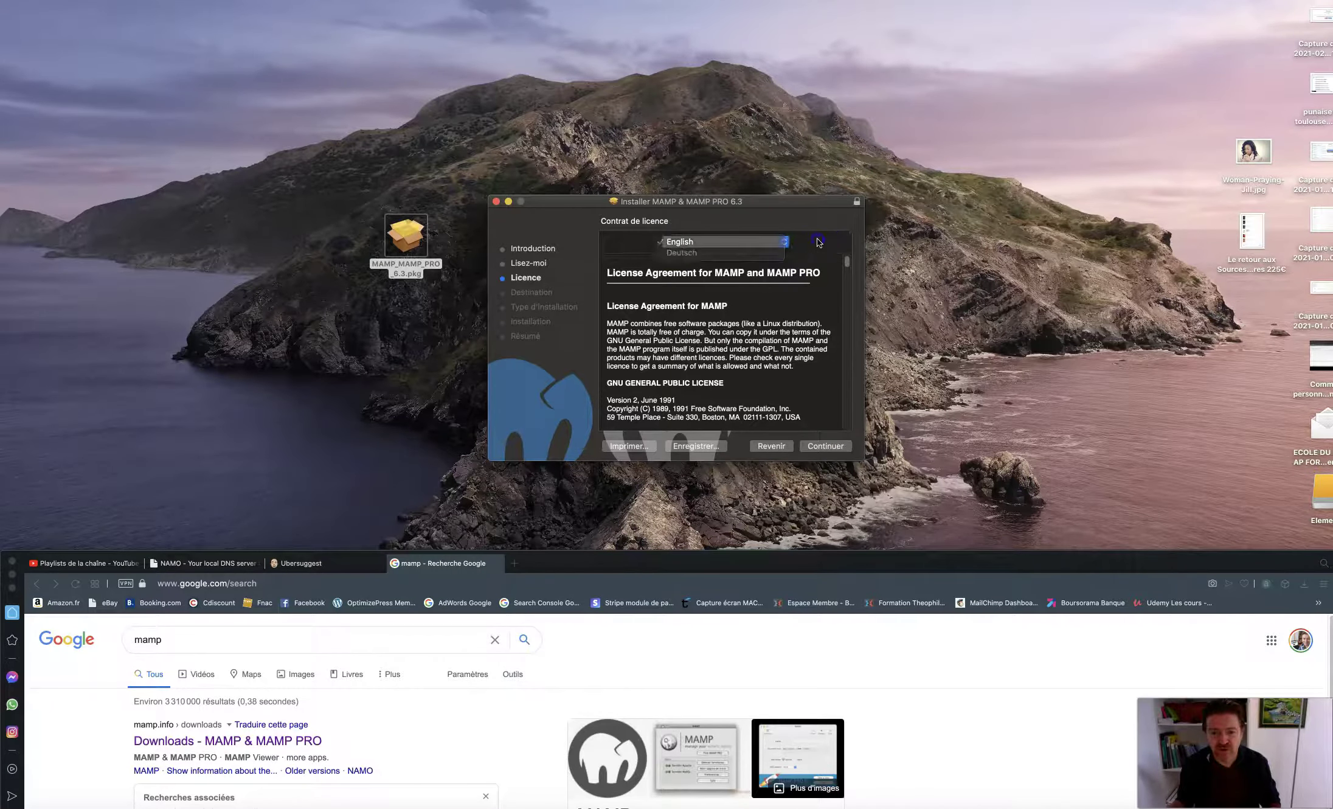
left_click_drag(847, 261, 849, 426)
left_click(845, 445)
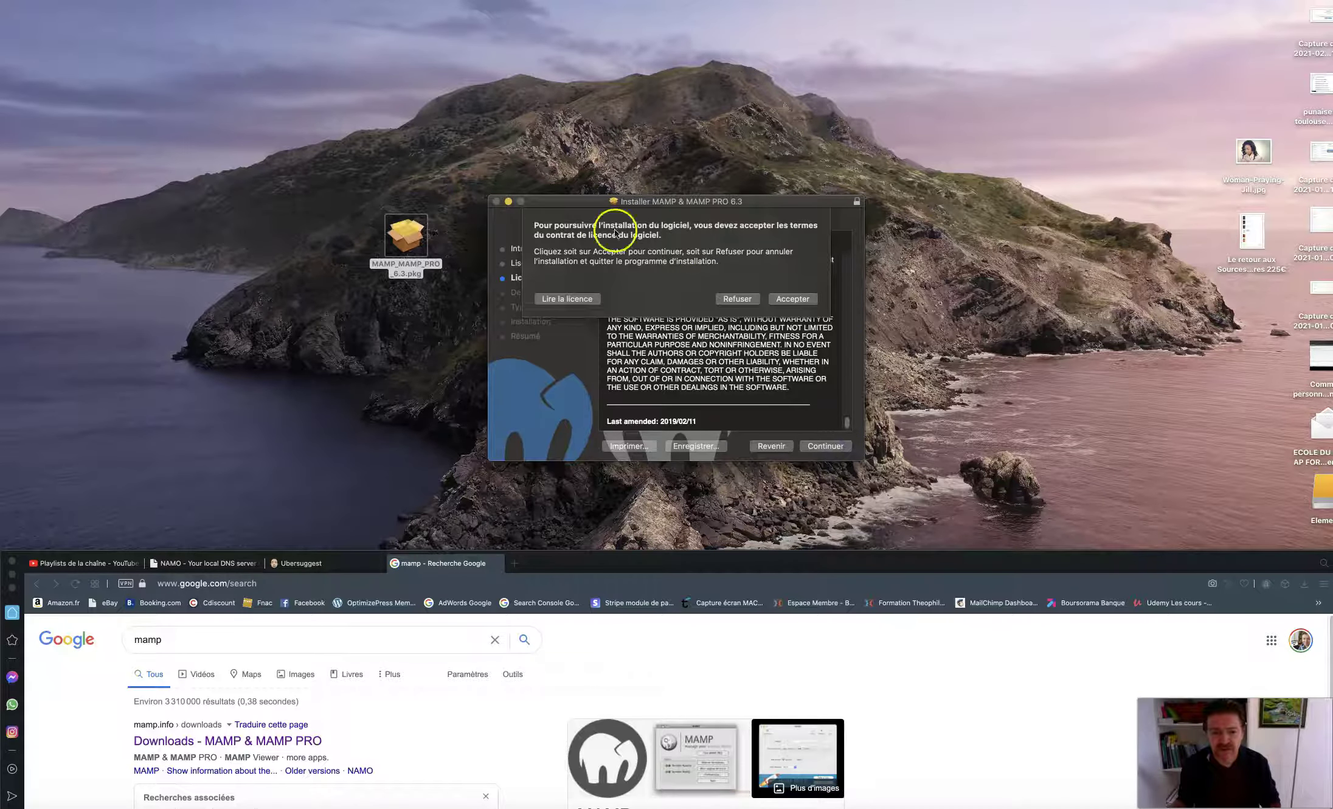
left_click(783, 298)
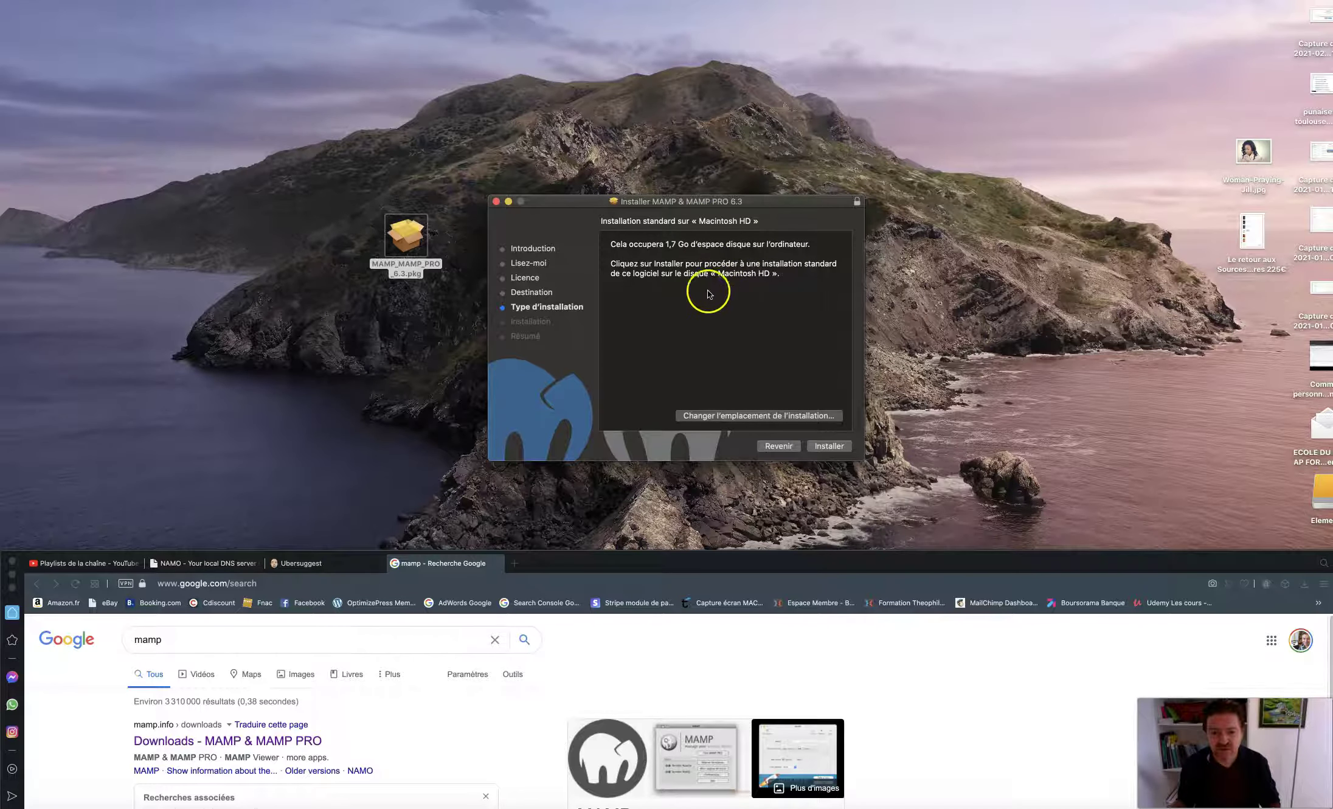
Install MAMP & MAMP PRO 6.3 on Macintosh HD, authorising with the account password, and close the installer.
left_click(669, 246)
left_click(828, 448)
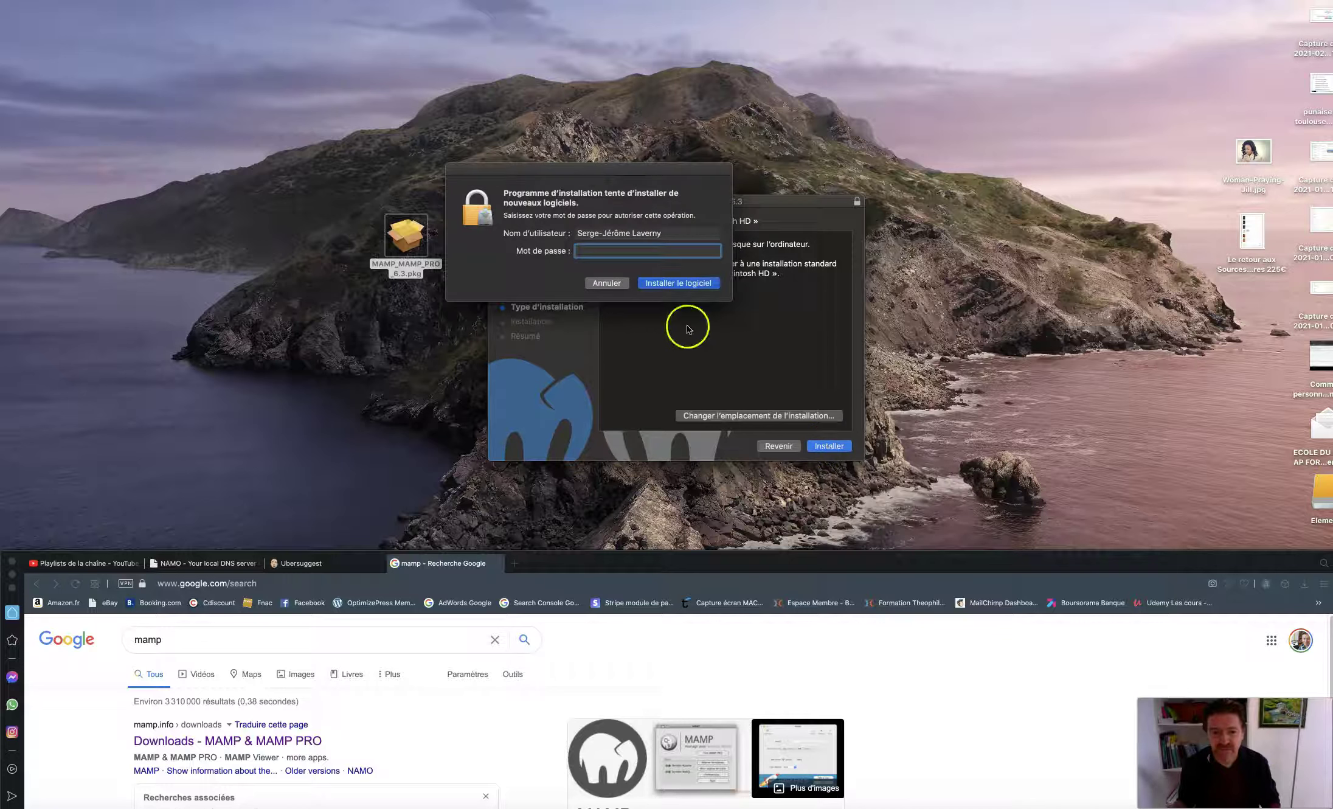
type("••••••••")
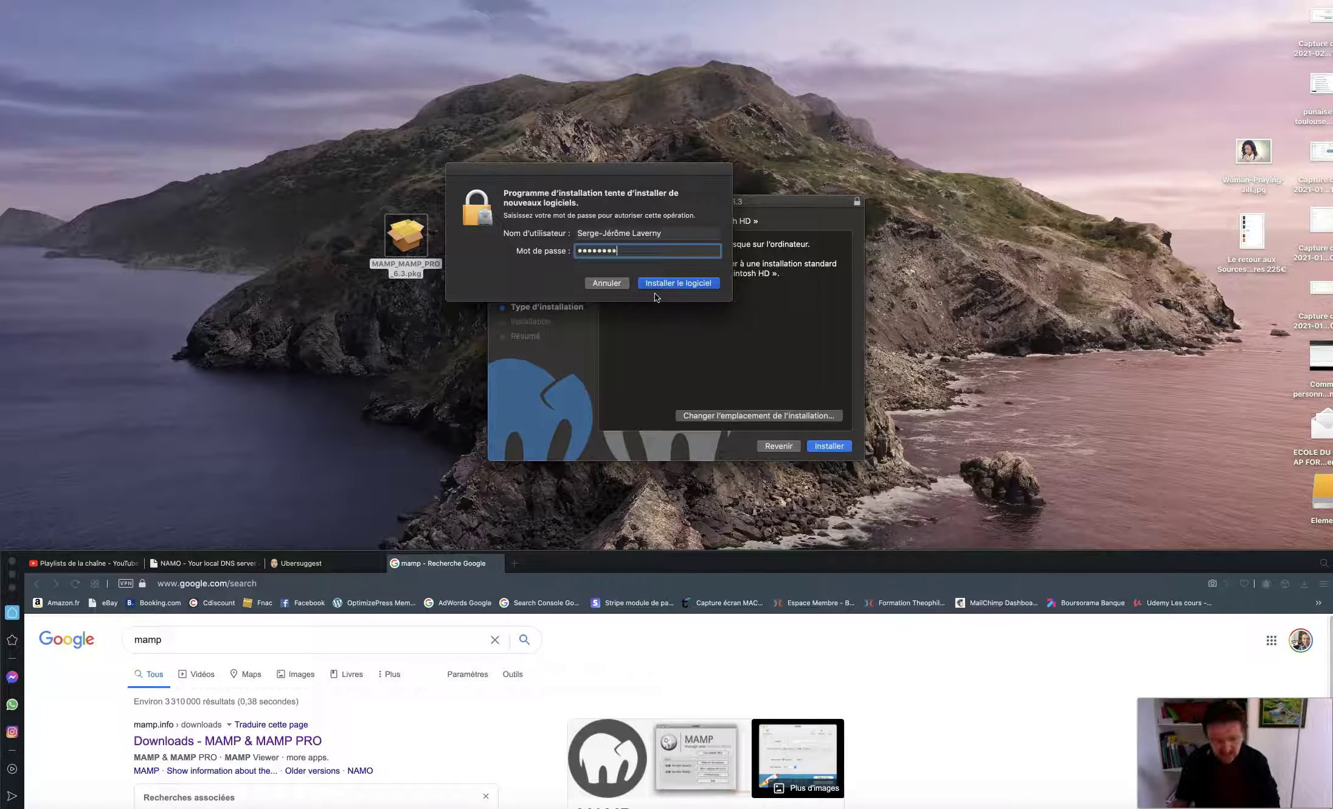
left_click(663, 284)
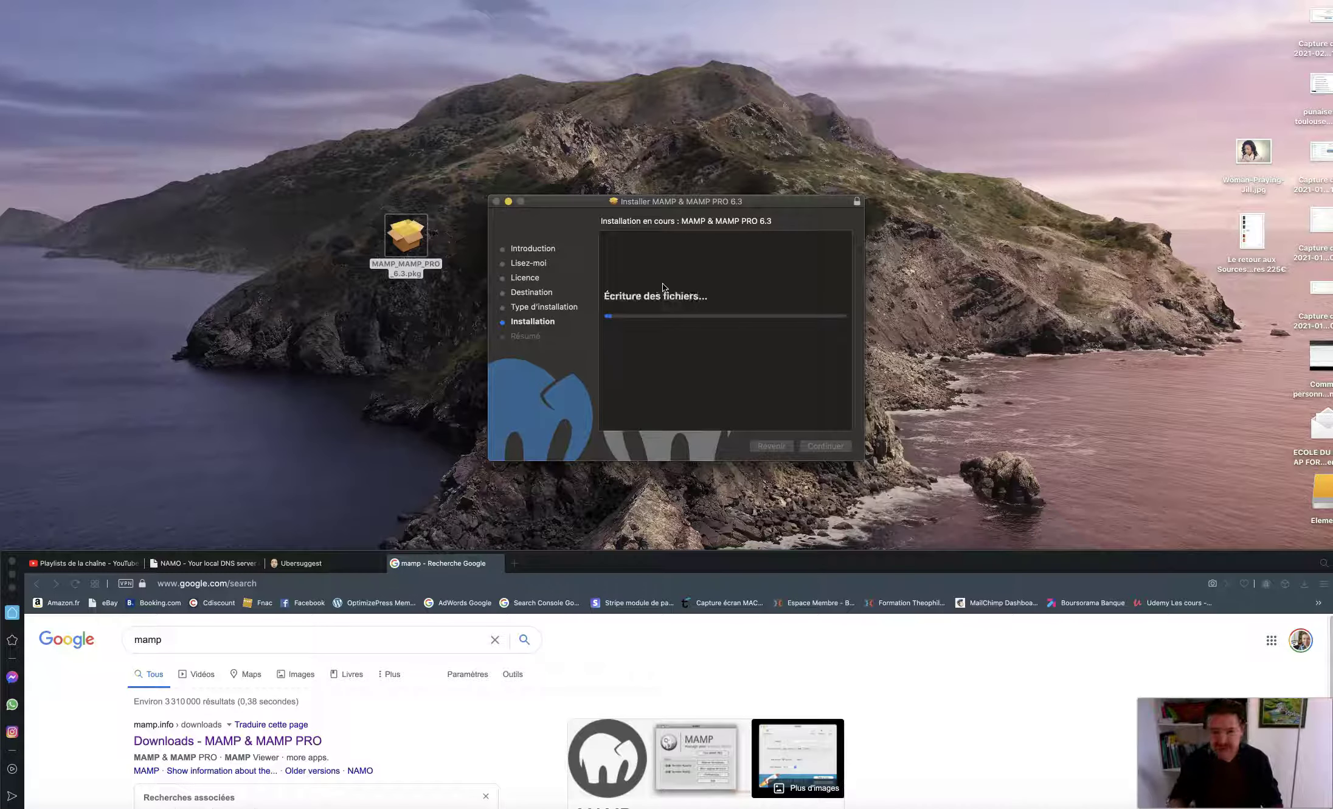
left_click_drag(673, 204, 766, 146)
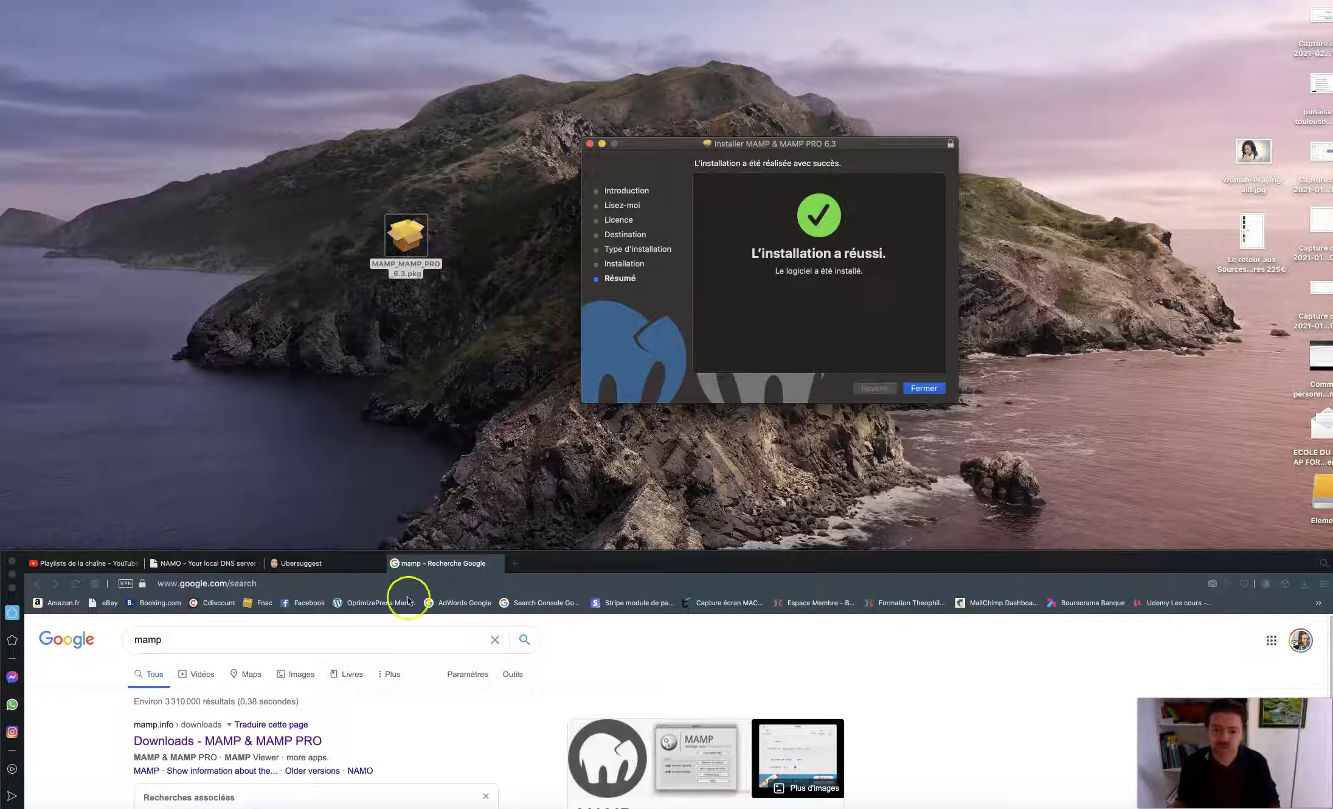
left_click(924, 388)
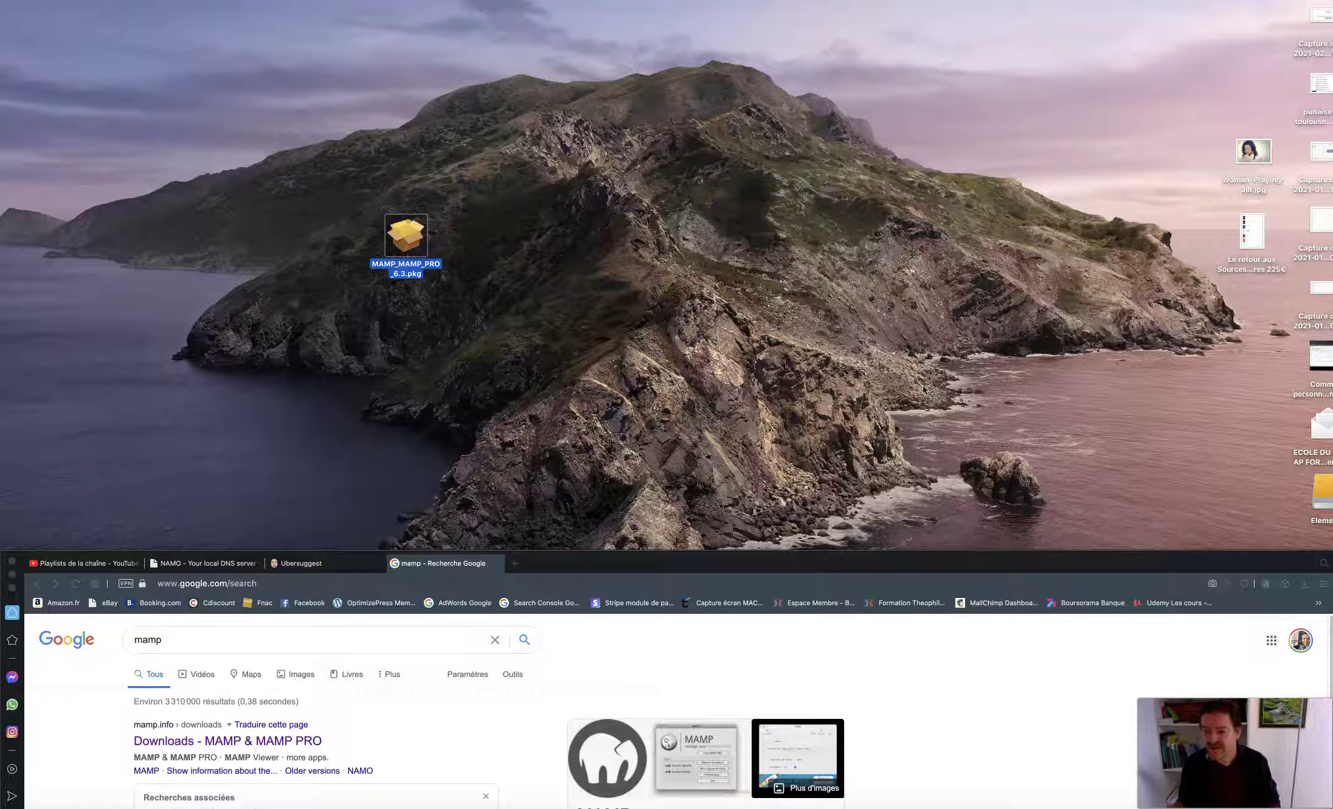
Show the Applications folder in a Finder window widened across the screen, with the browser window lowered beneath it.
left_click(1118, 561)
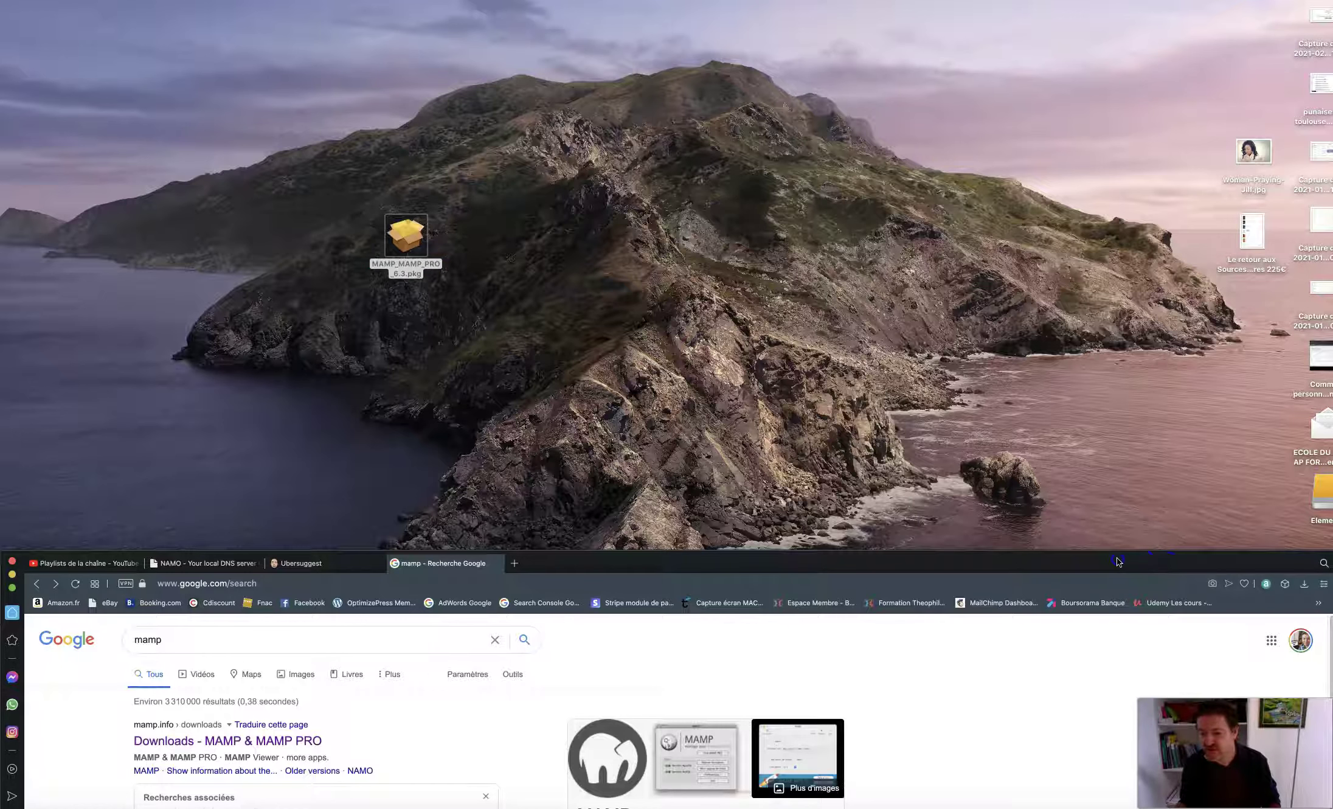
left_click_drag(1123, 565, 1120, 597)
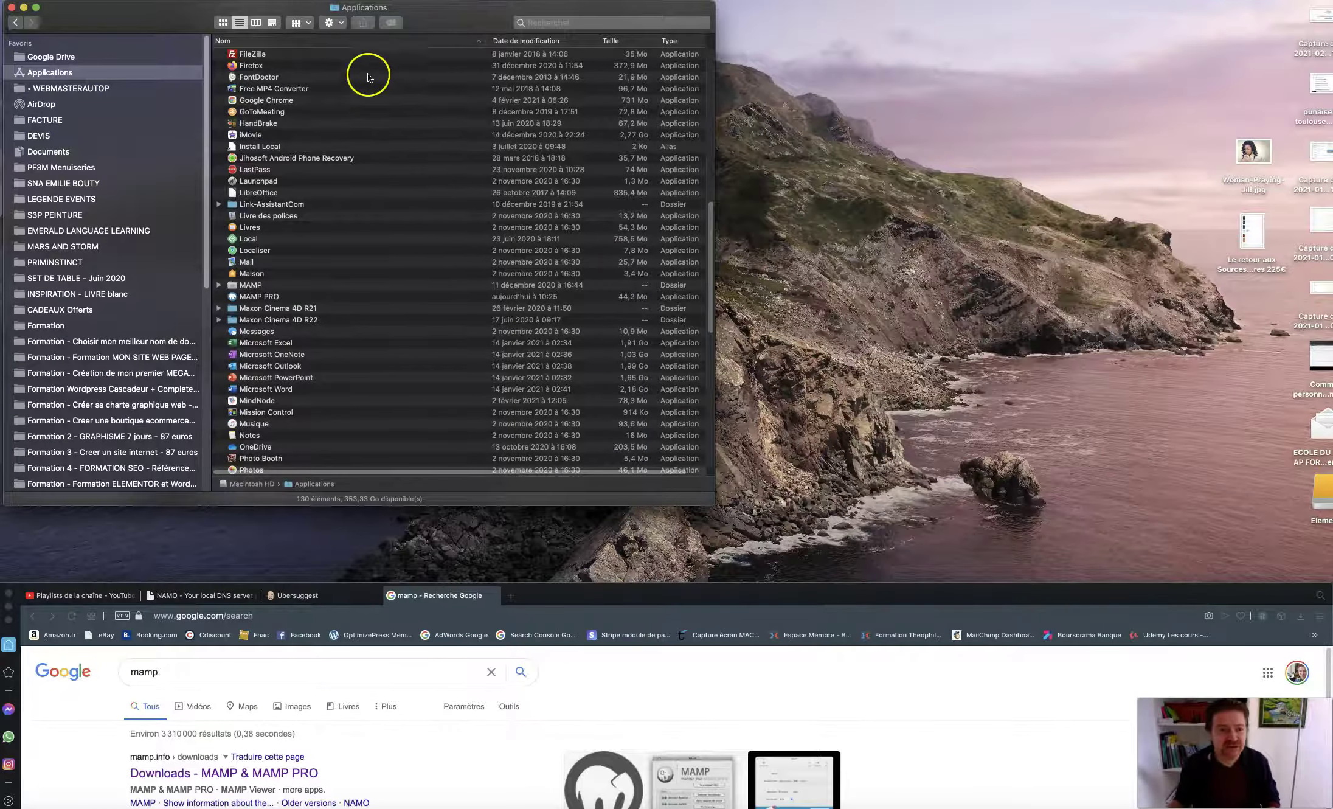
left_click_drag(161, 14, 156, 12)
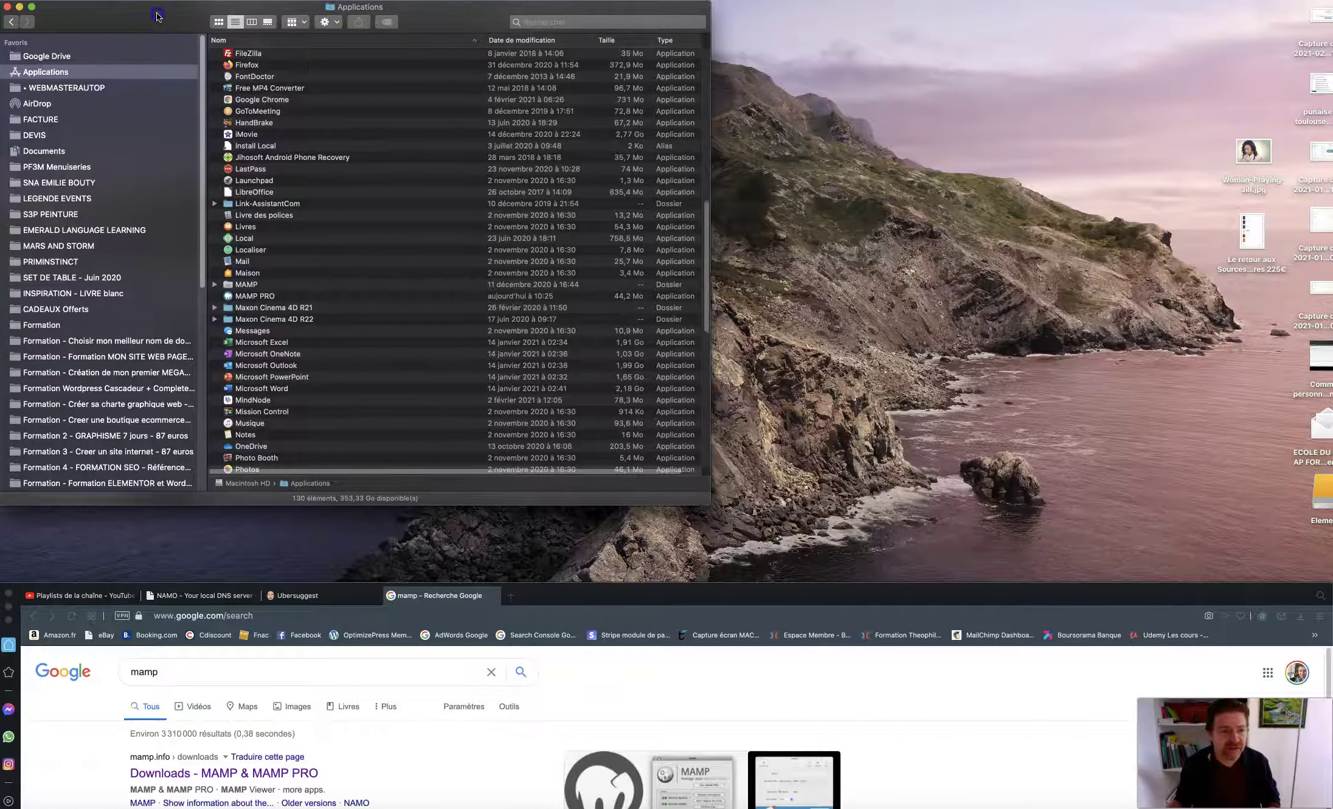
left_click_drag(707, 505, 1330, 412)
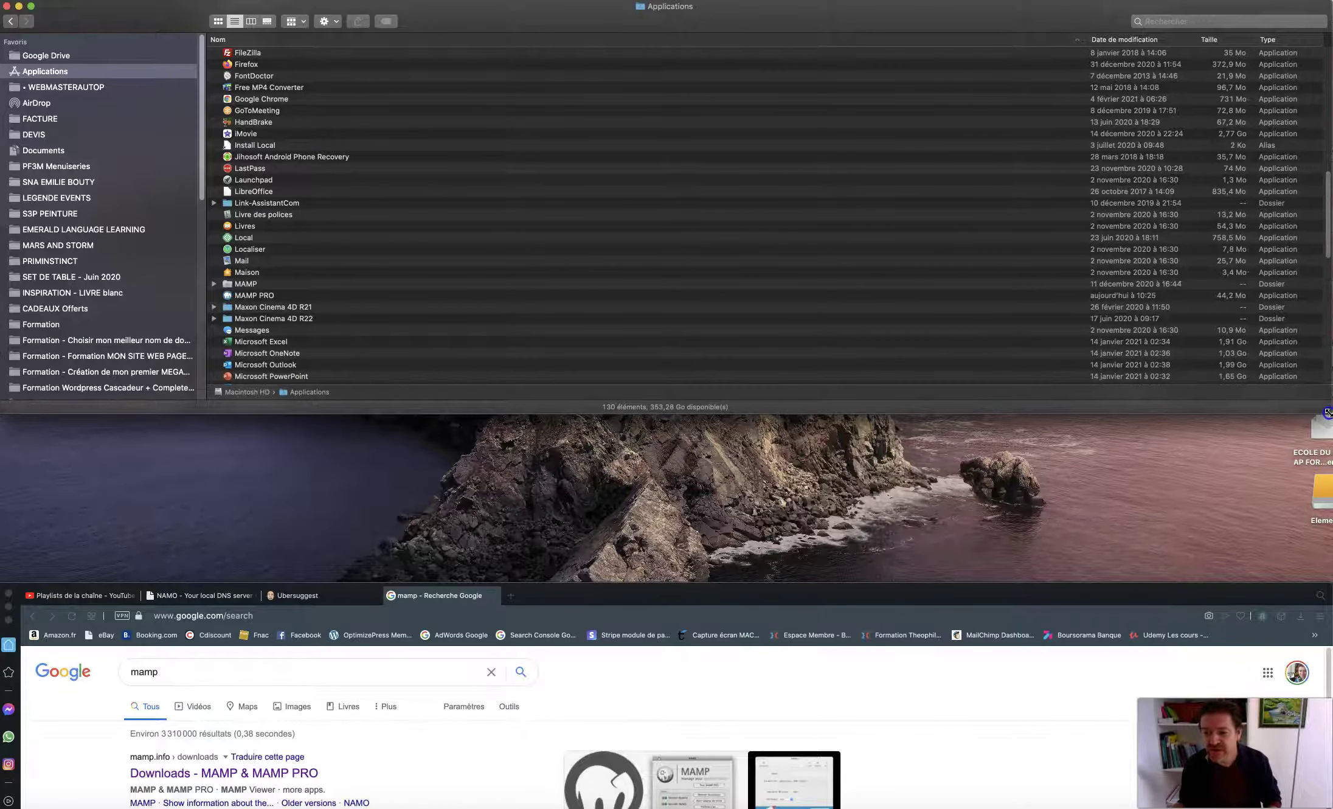
Look over the contents of the MAMP folder in Applications, collapse it again and launch MAMP PRO.
scroll(665, 282, "down", 3)
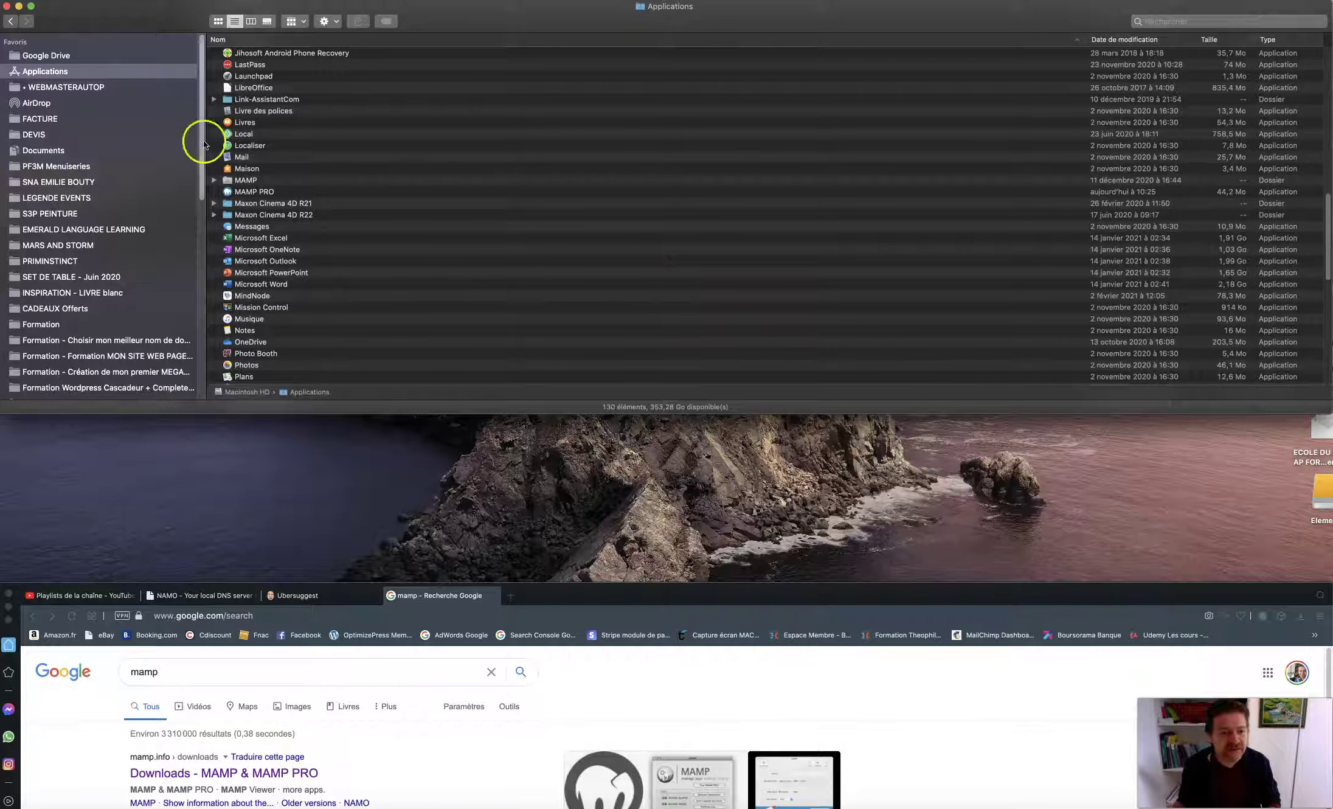
left_click(214, 180)
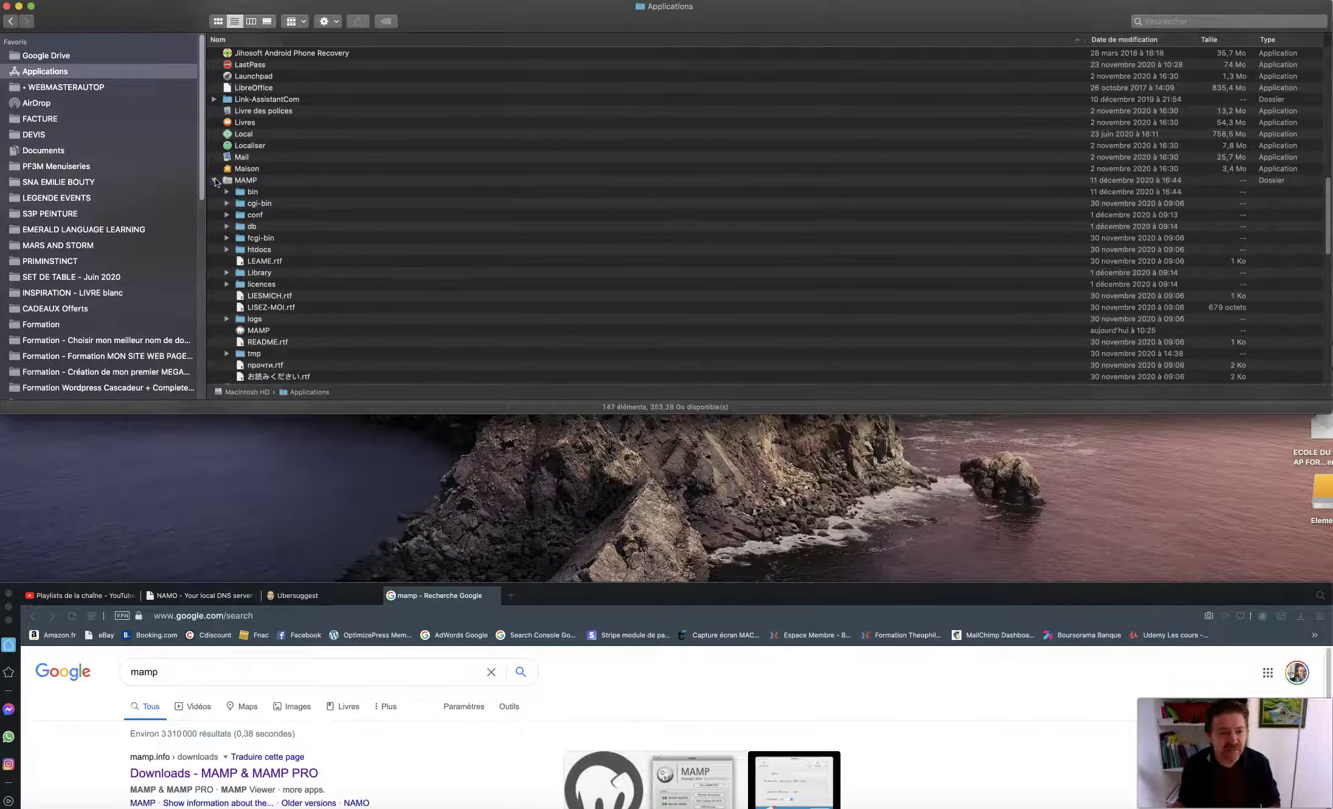
left_click(214, 180)
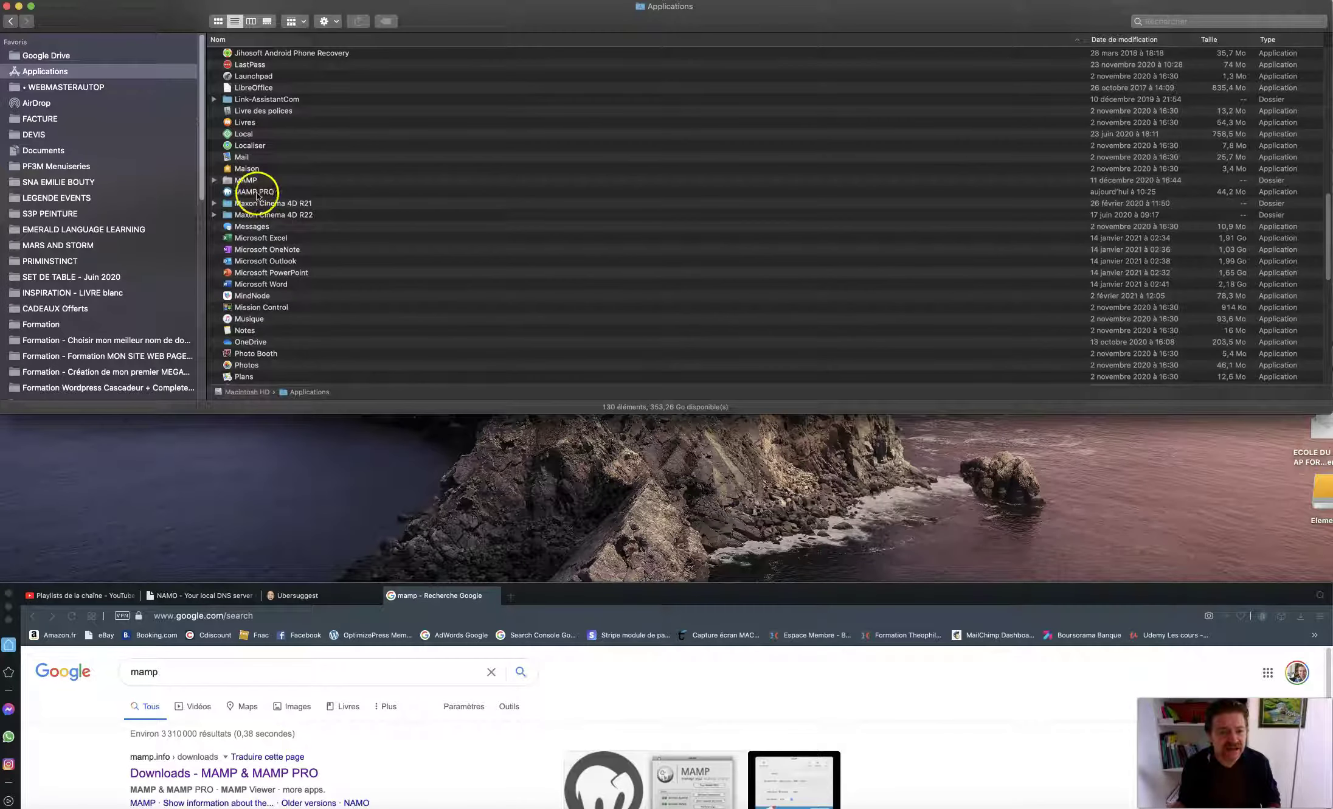
left_click(247, 192)
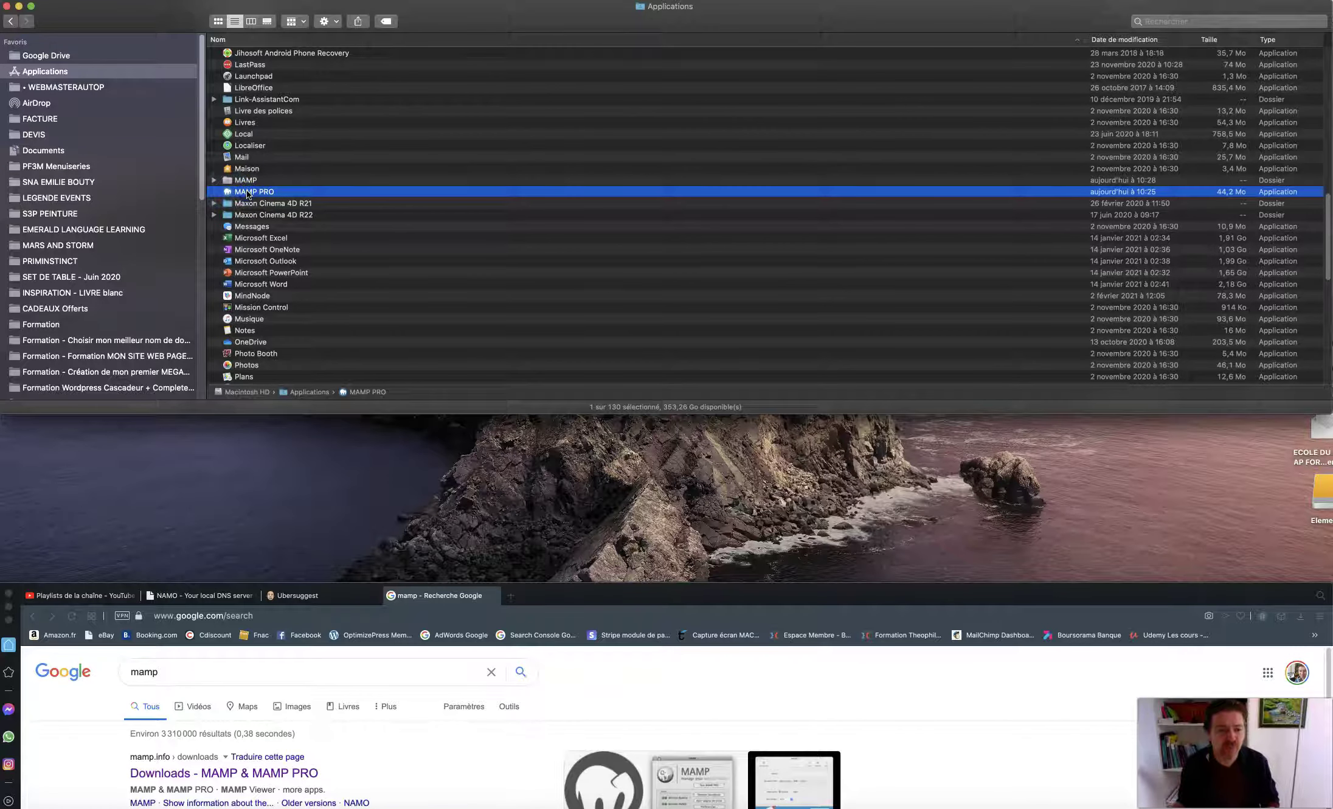
double_click(248, 192)
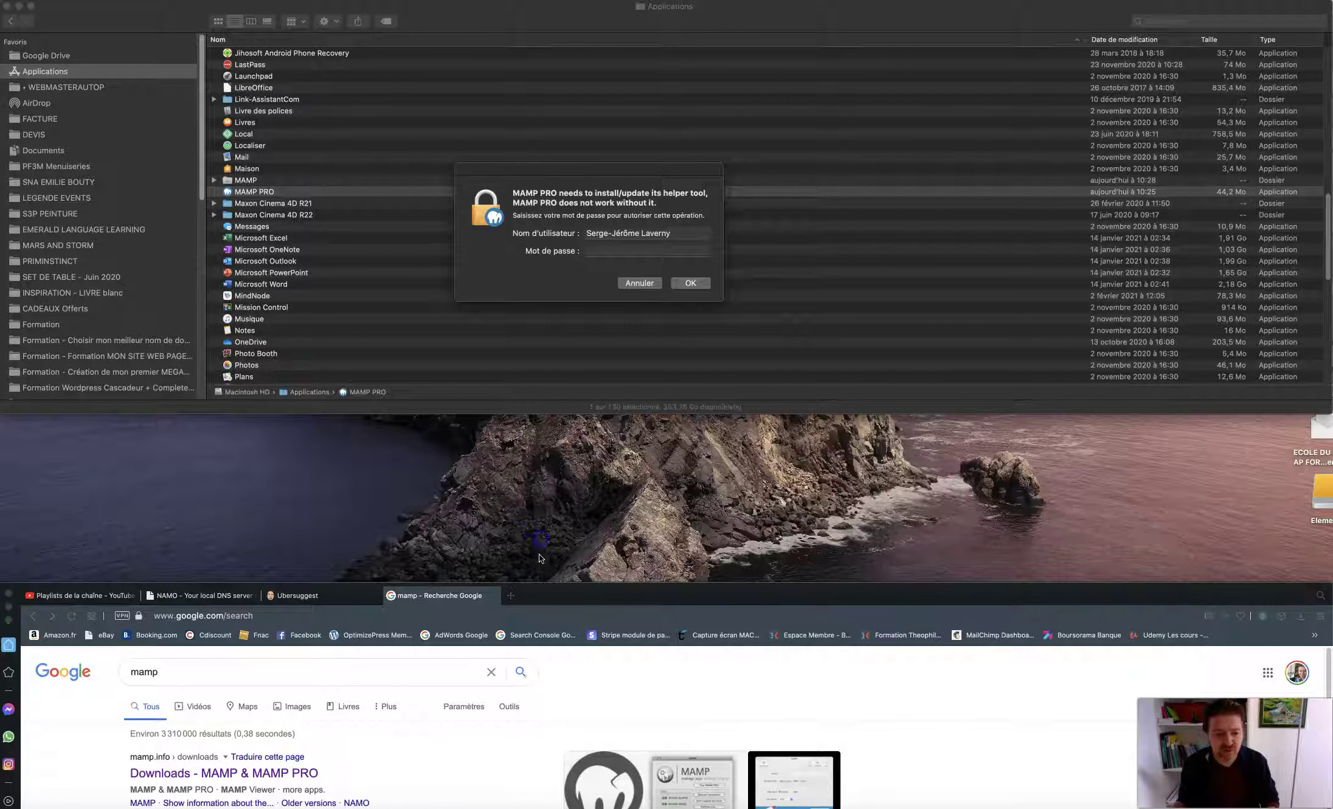
Authorise the MAMP PRO helper tool with the account password and continue with the 14-day demo version.
left_click(603, 250)
type("•••••••••")
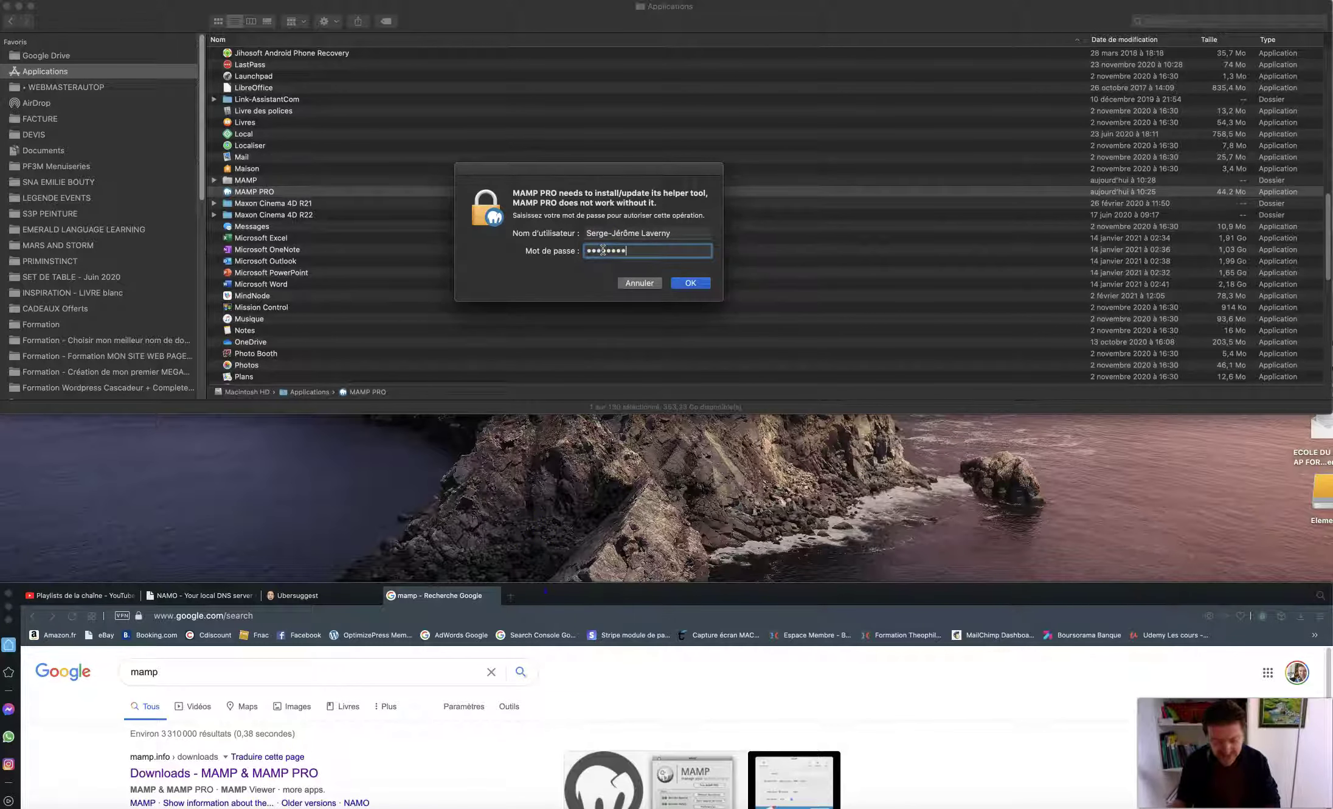
left_click(691, 284)
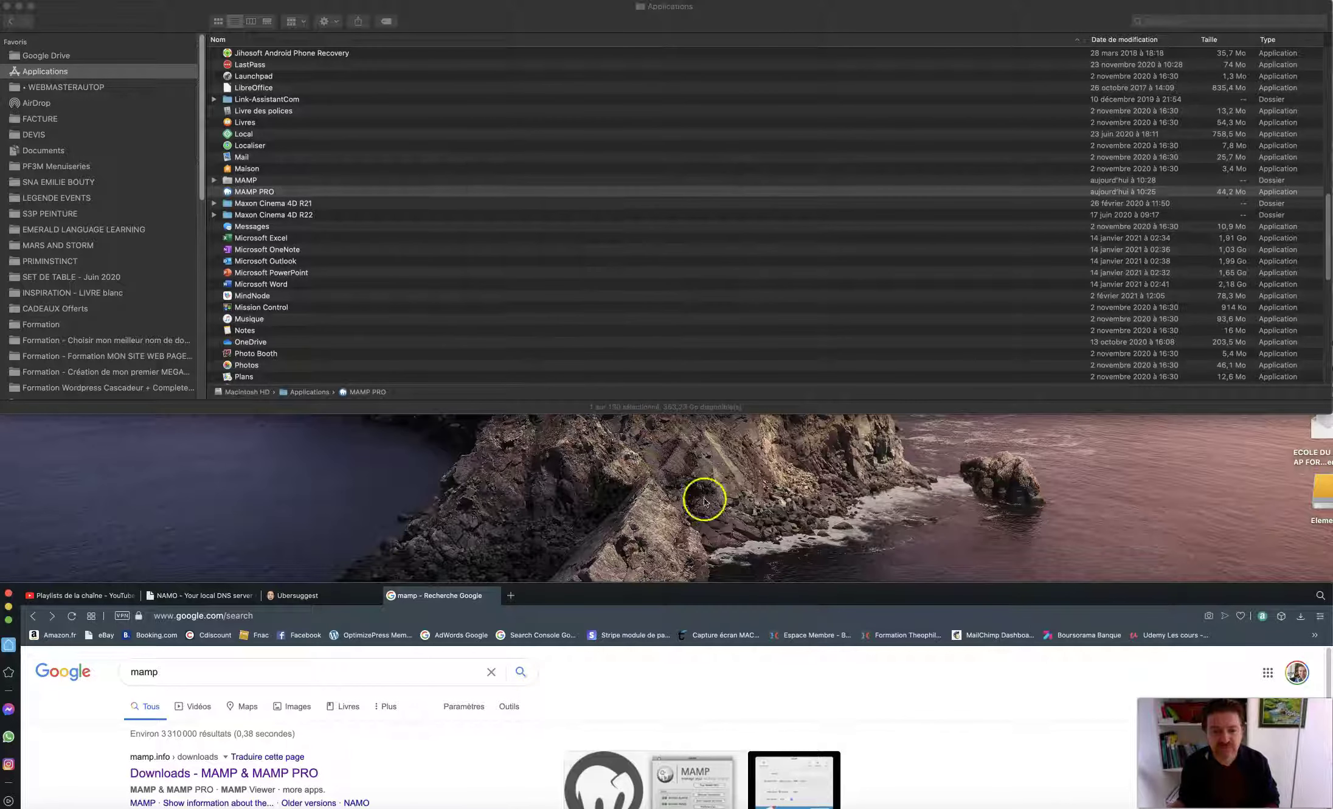
left_click_drag(751, 597, 747, 427)
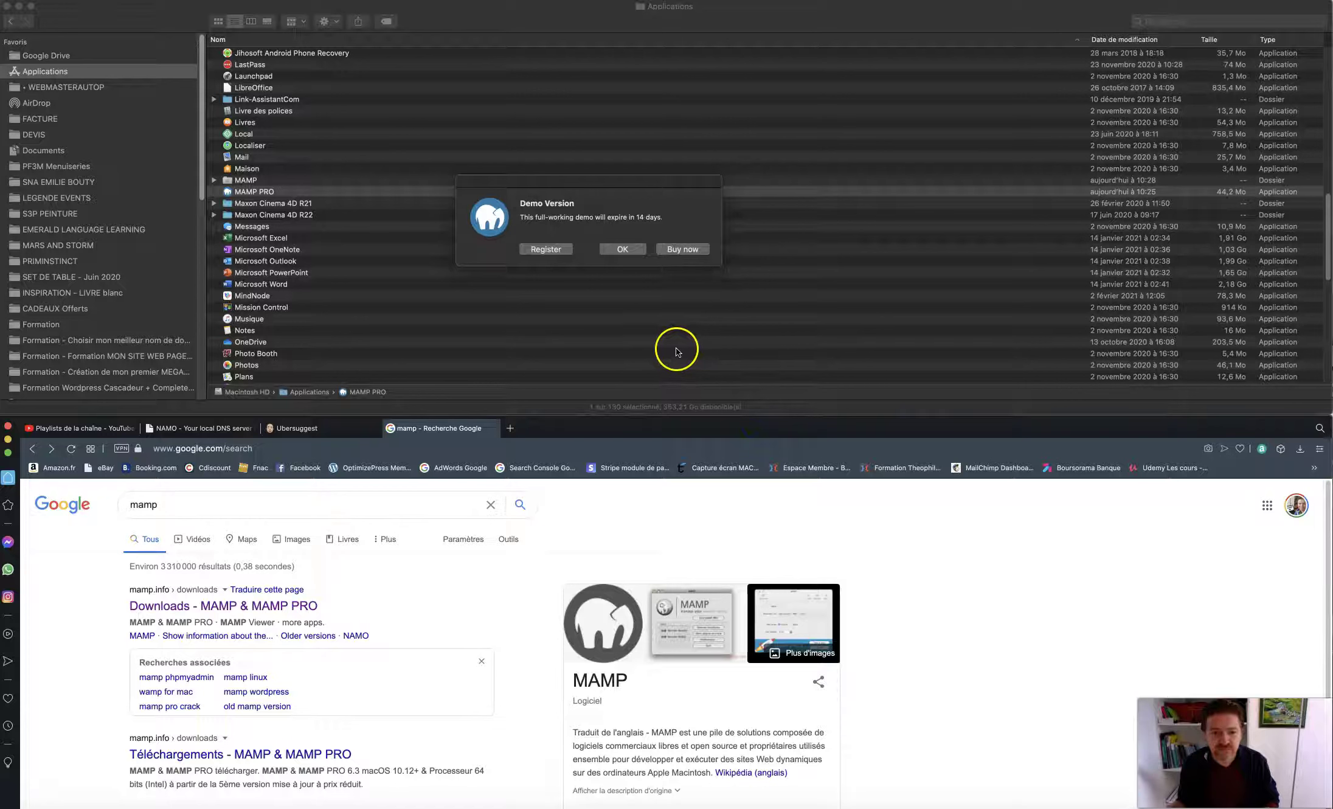
left_click(610, 247)
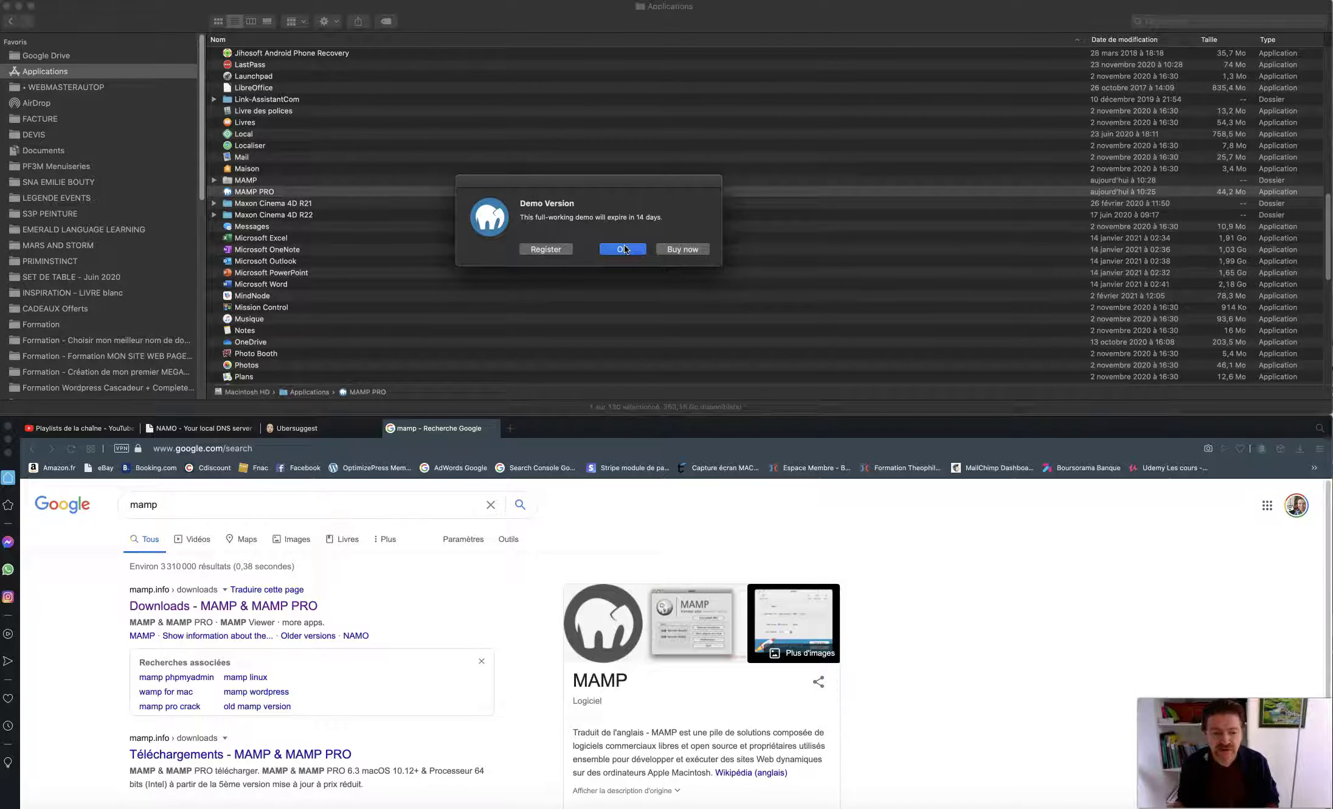
left_click(625, 249)
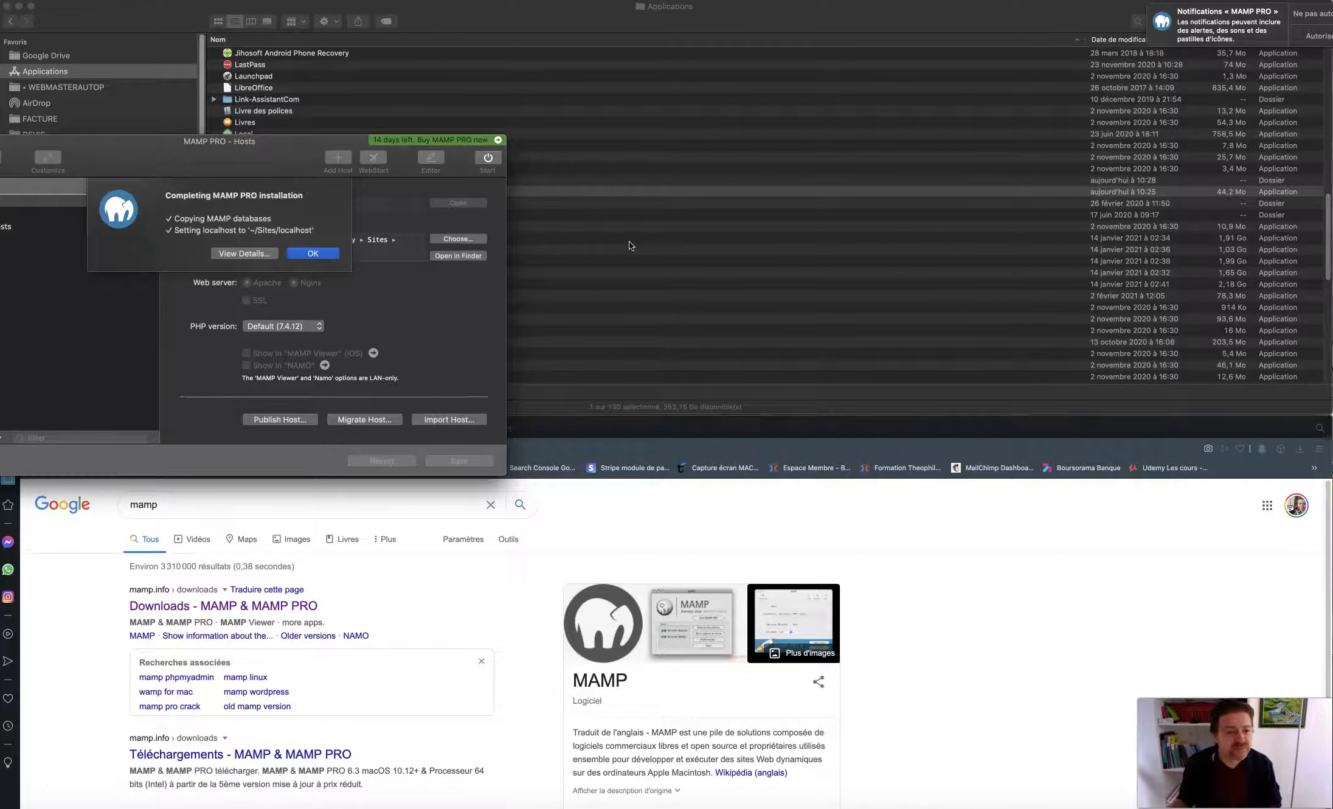
Acknowledge the completed MAMP PRO installation and move its Hosts window into the corner of the screen.
left_click(312, 254)
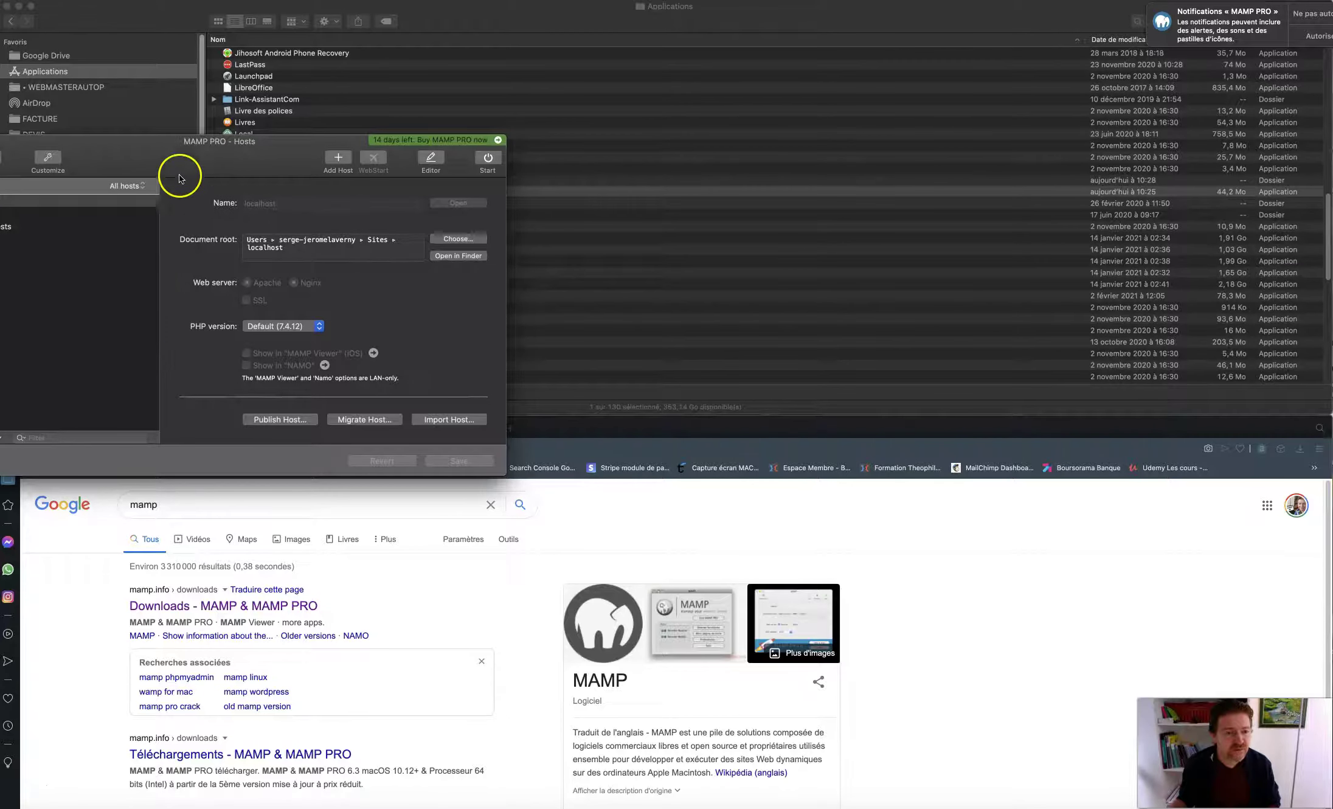
left_click_drag(177, 145, 335, 83)
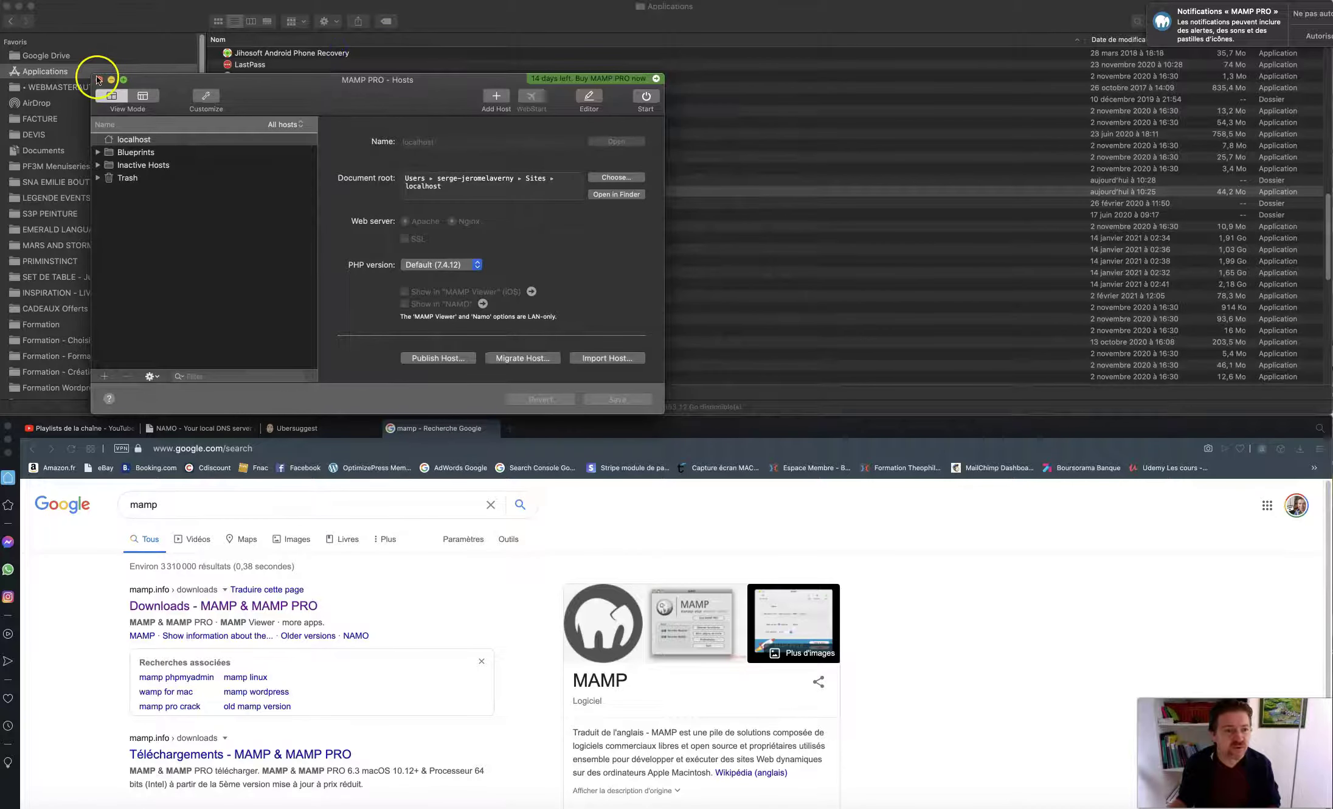
left_click_drag(497, 84, 389, 16)
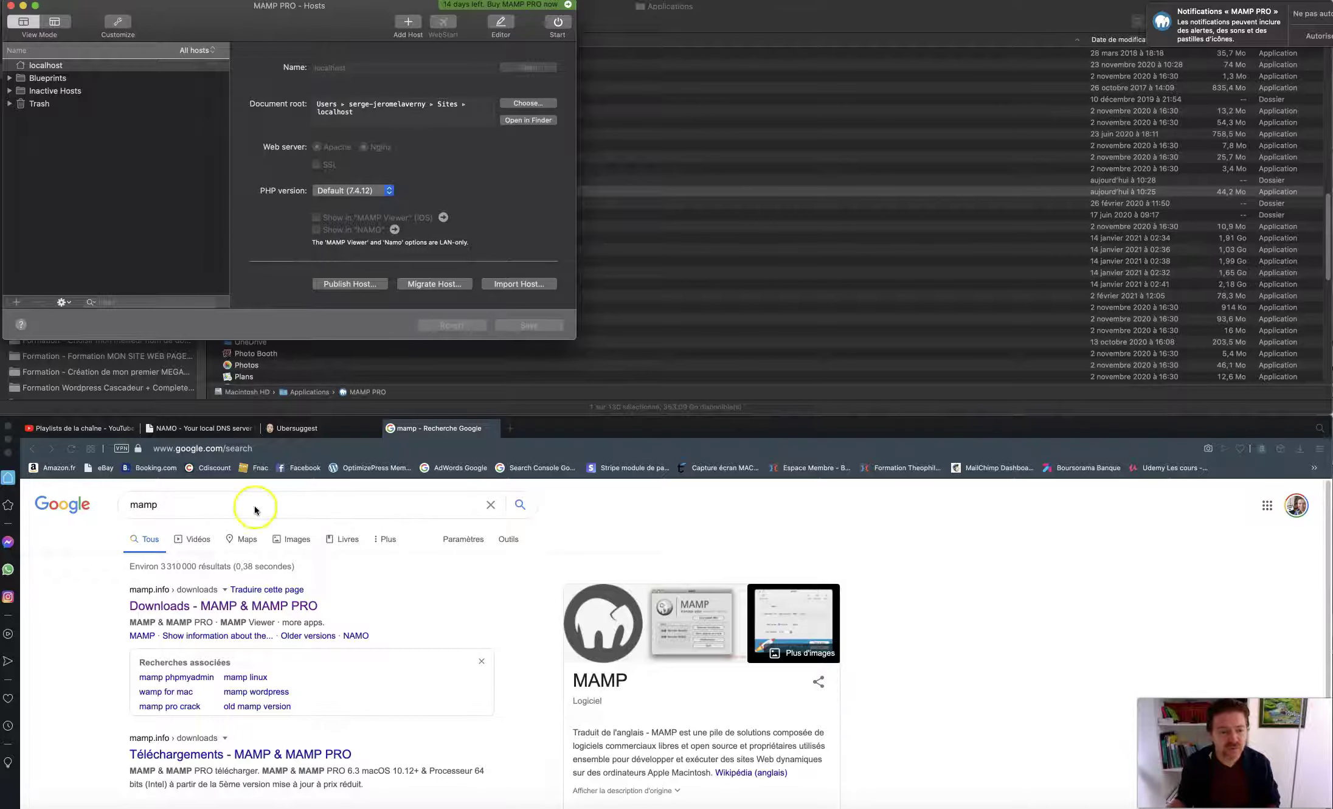
Look at the NAMO product page and its purchase form in the browser, close the form and lower the browser window.
left_click(192, 427)
left_click_drag(610, 438, 616, 23)
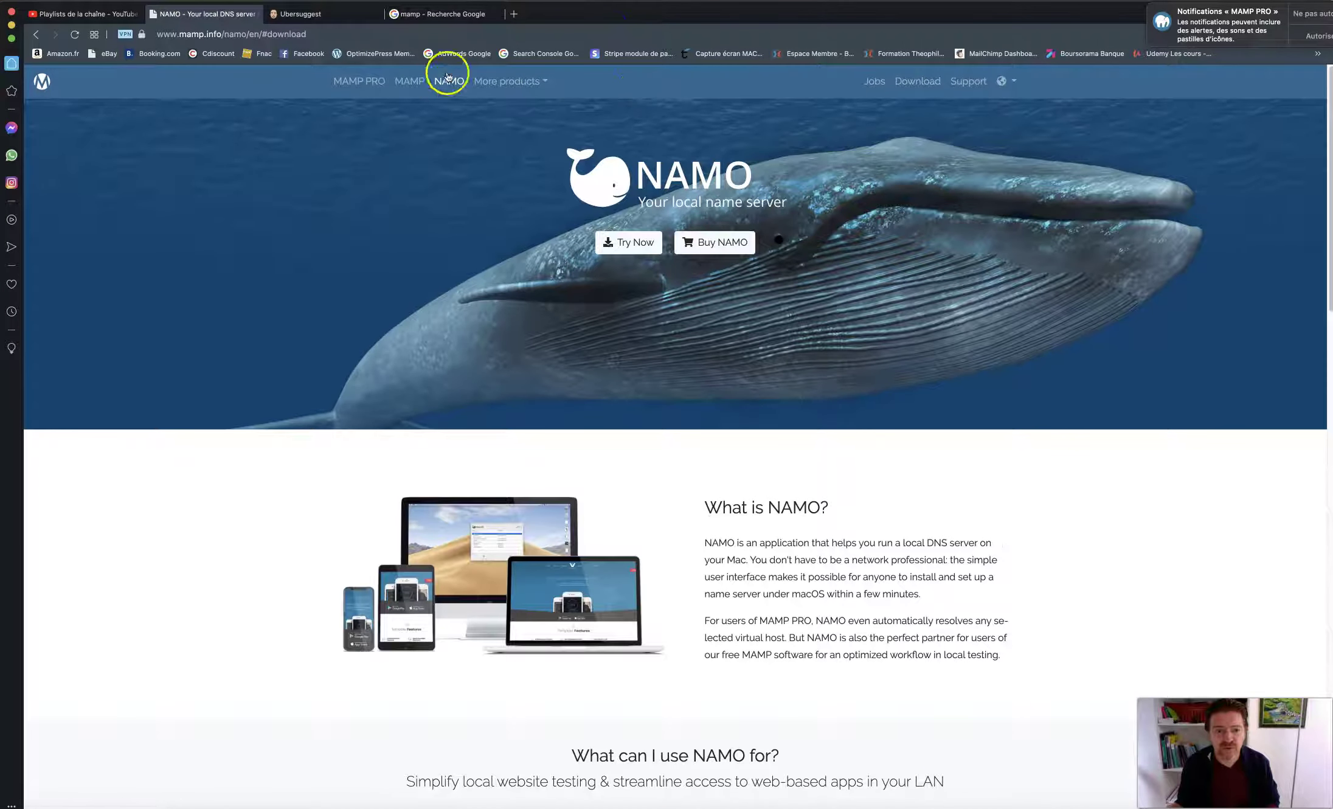
left_click(706, 243)
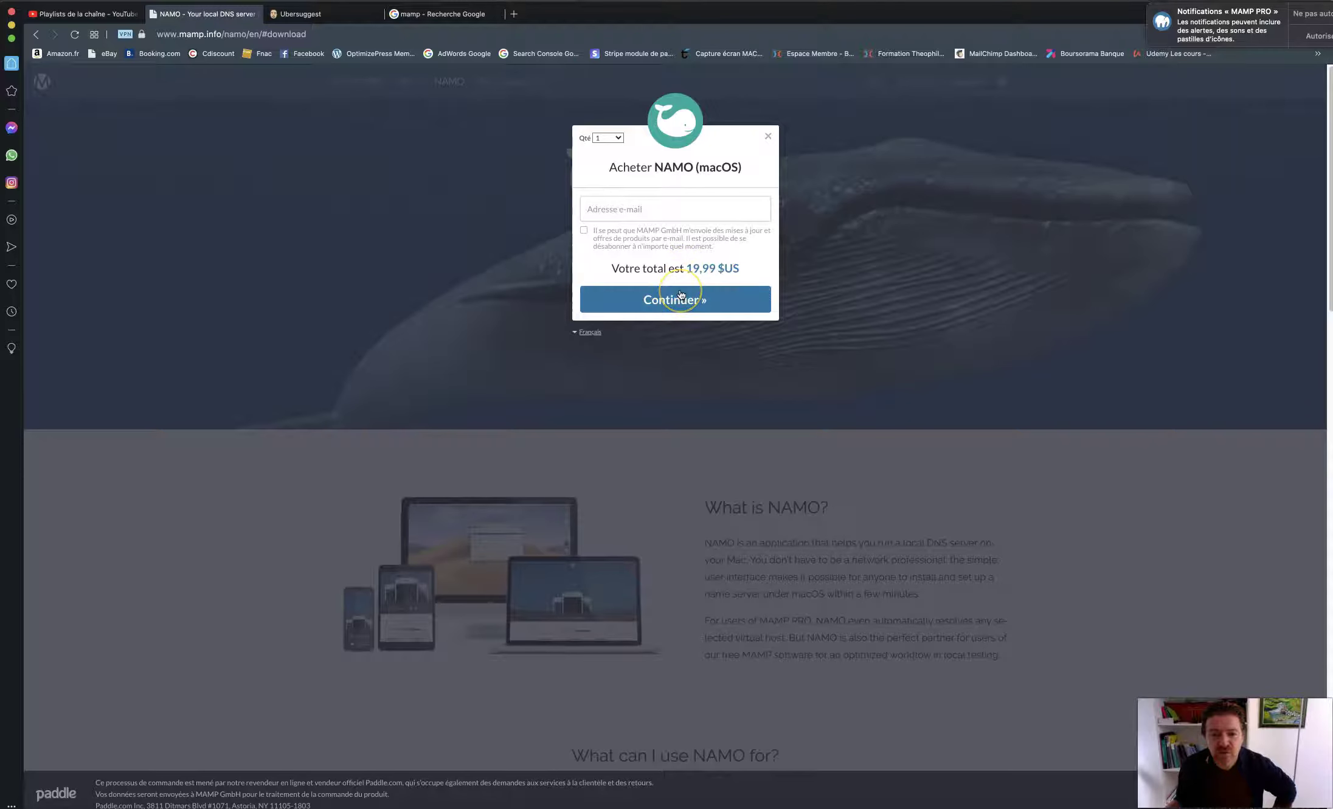
left_click(768, 137)
left_click_drag(583, 20, 579, 427)
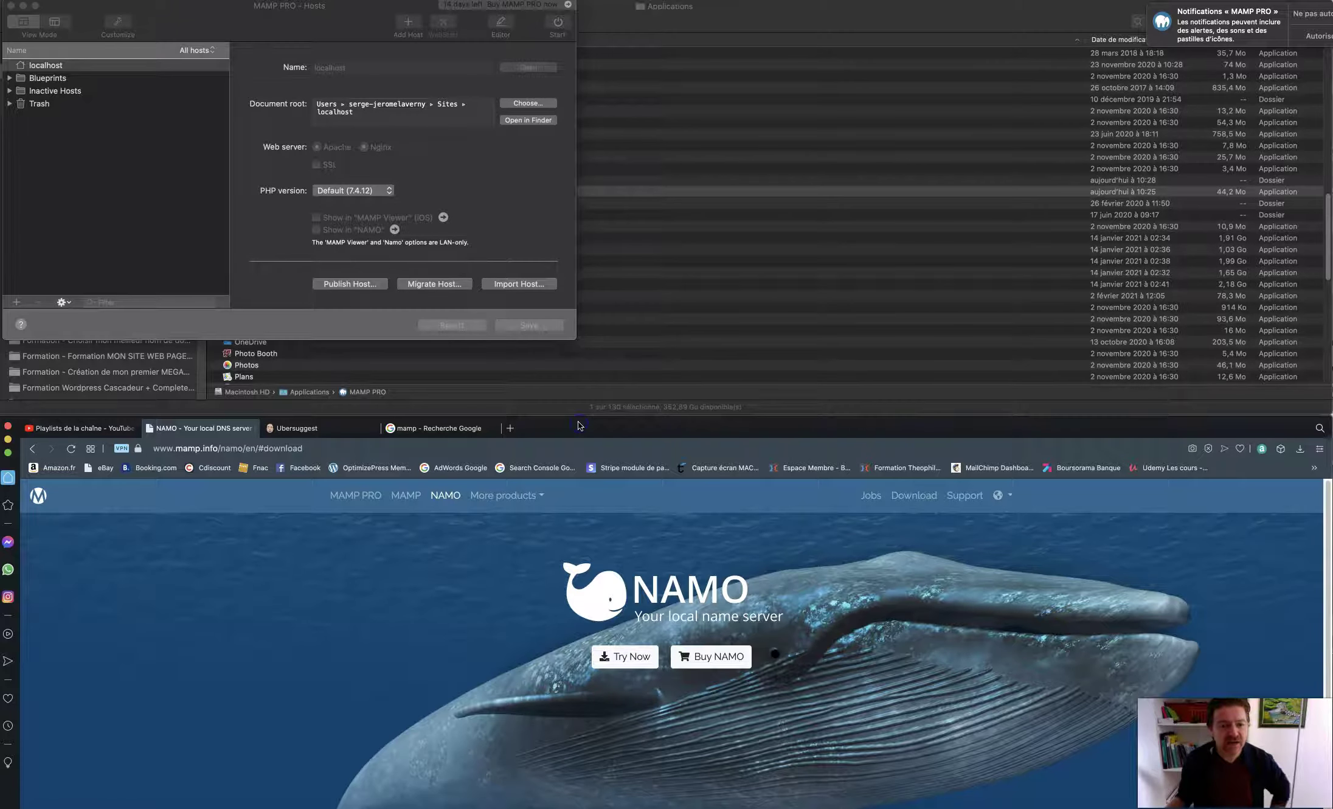
Return to MAMP PRO and dismiss the notice about its two views.
left_click(494, 199)
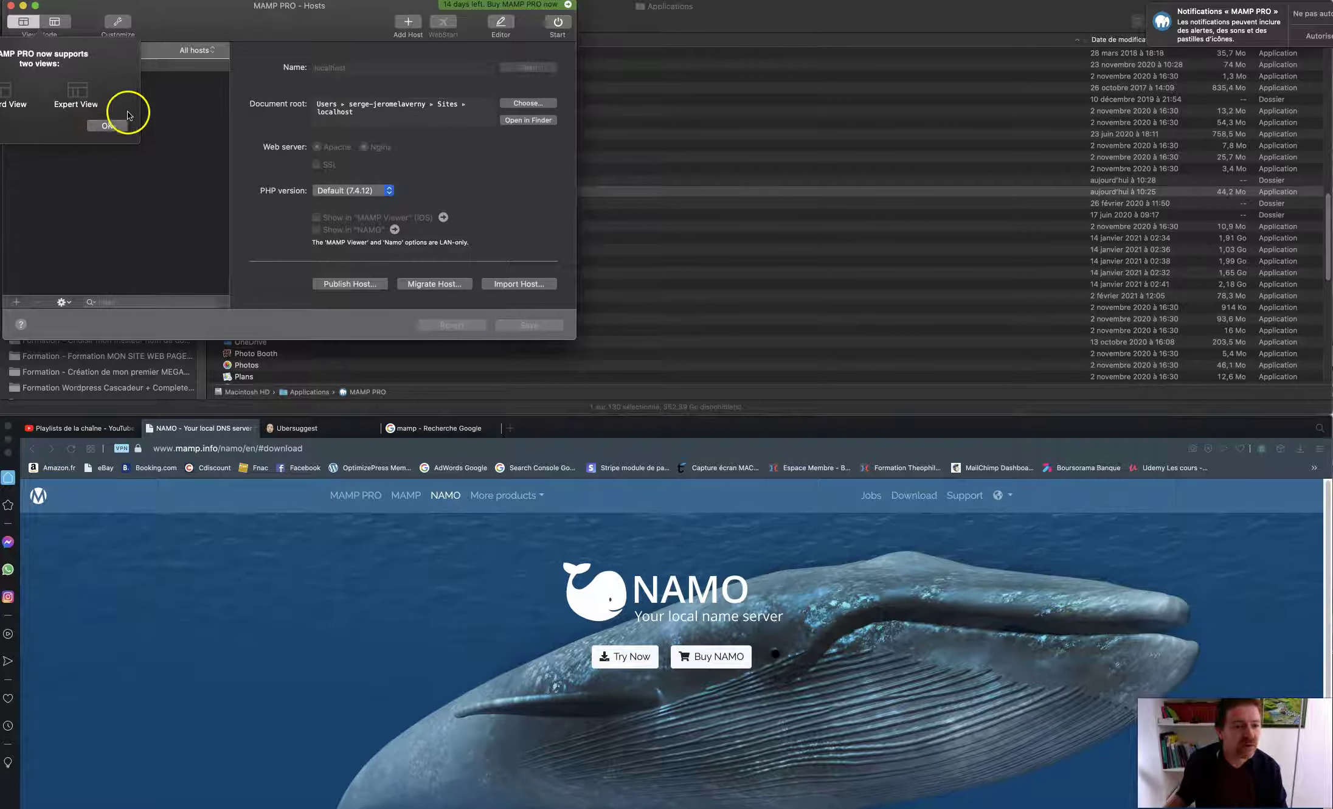
left_click(109, 126)
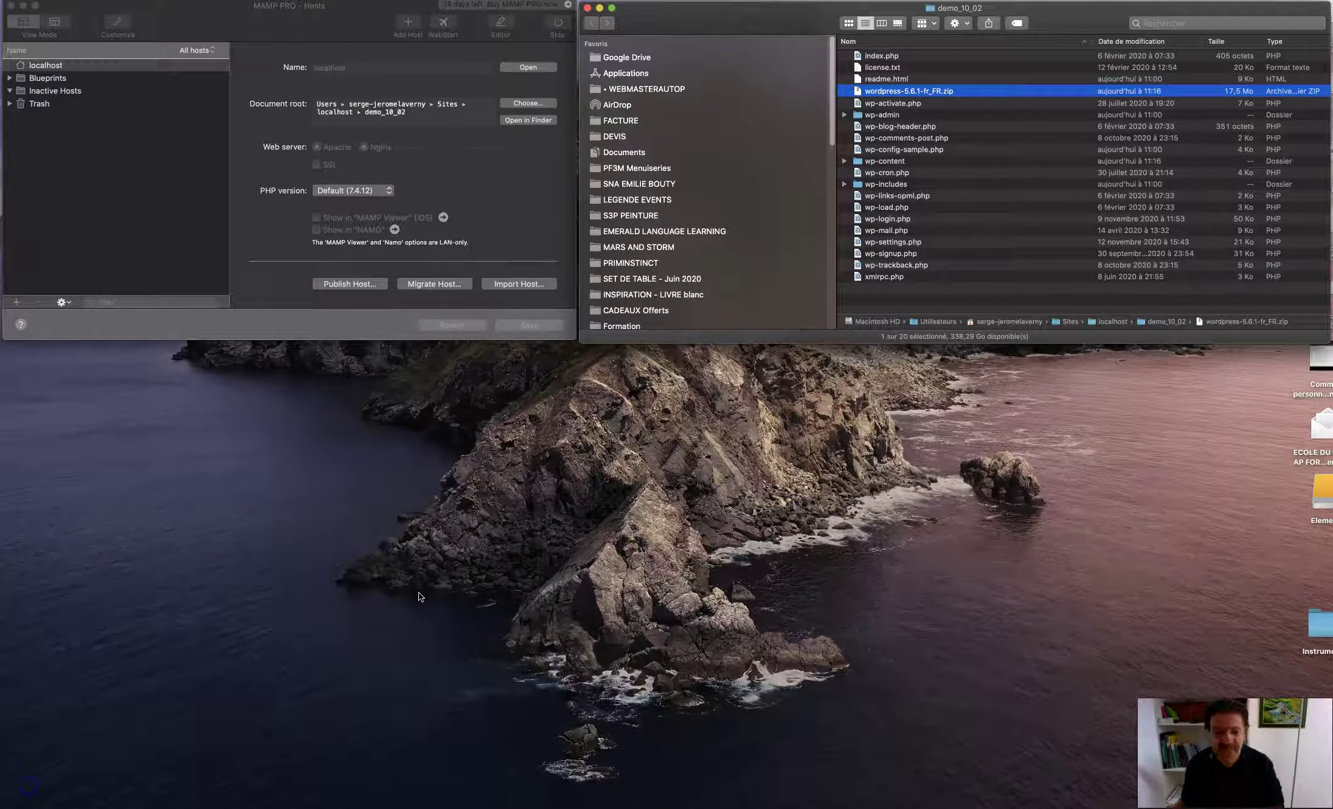
Arrange MAMP PRO and the demo_10_02 Finder window side by side and show the parent localhost folder in Finder.
left_click(319, 23)
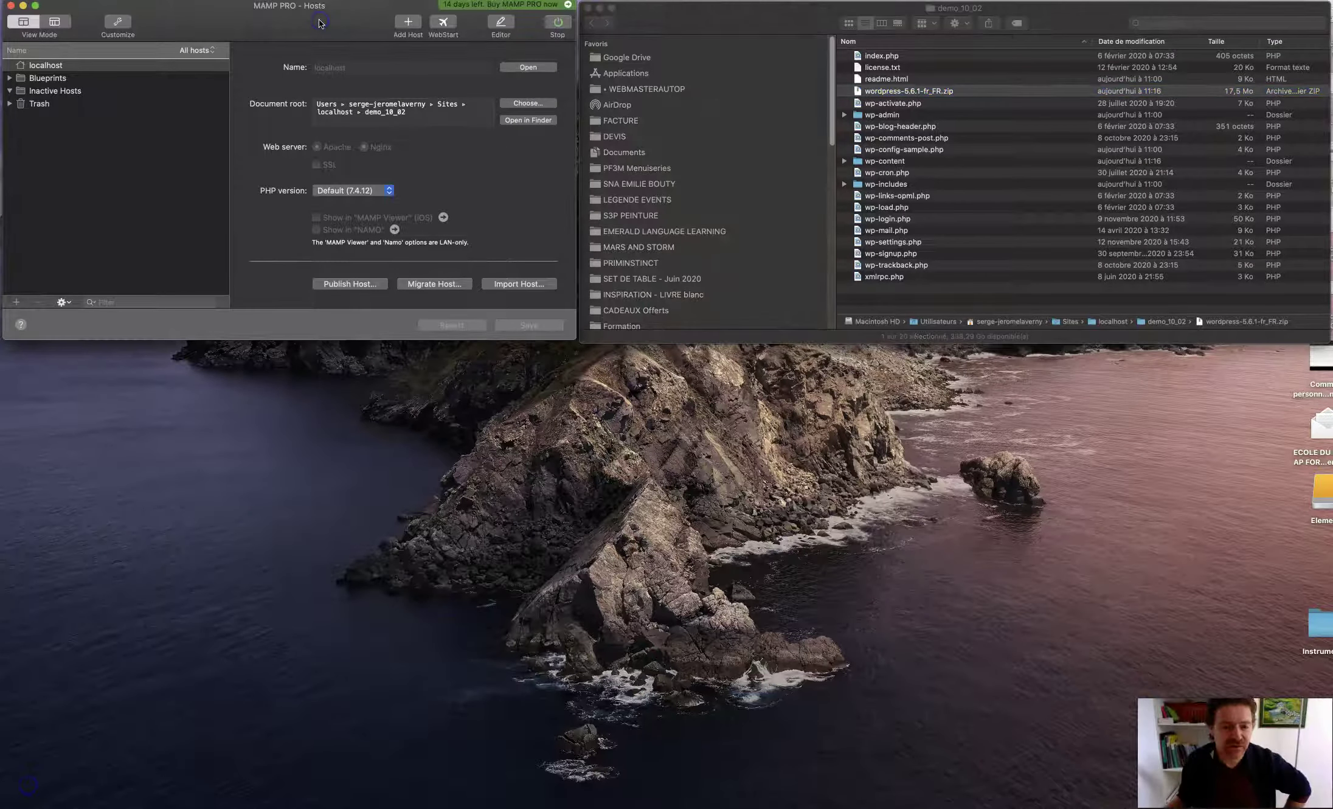
left_click_drag(583, 342, 634, 345)
mouse_move(318, 8)
left_mouse_down()
mouse_move(338, 41)
mouse_move(319, 15)
left_mouse_up()
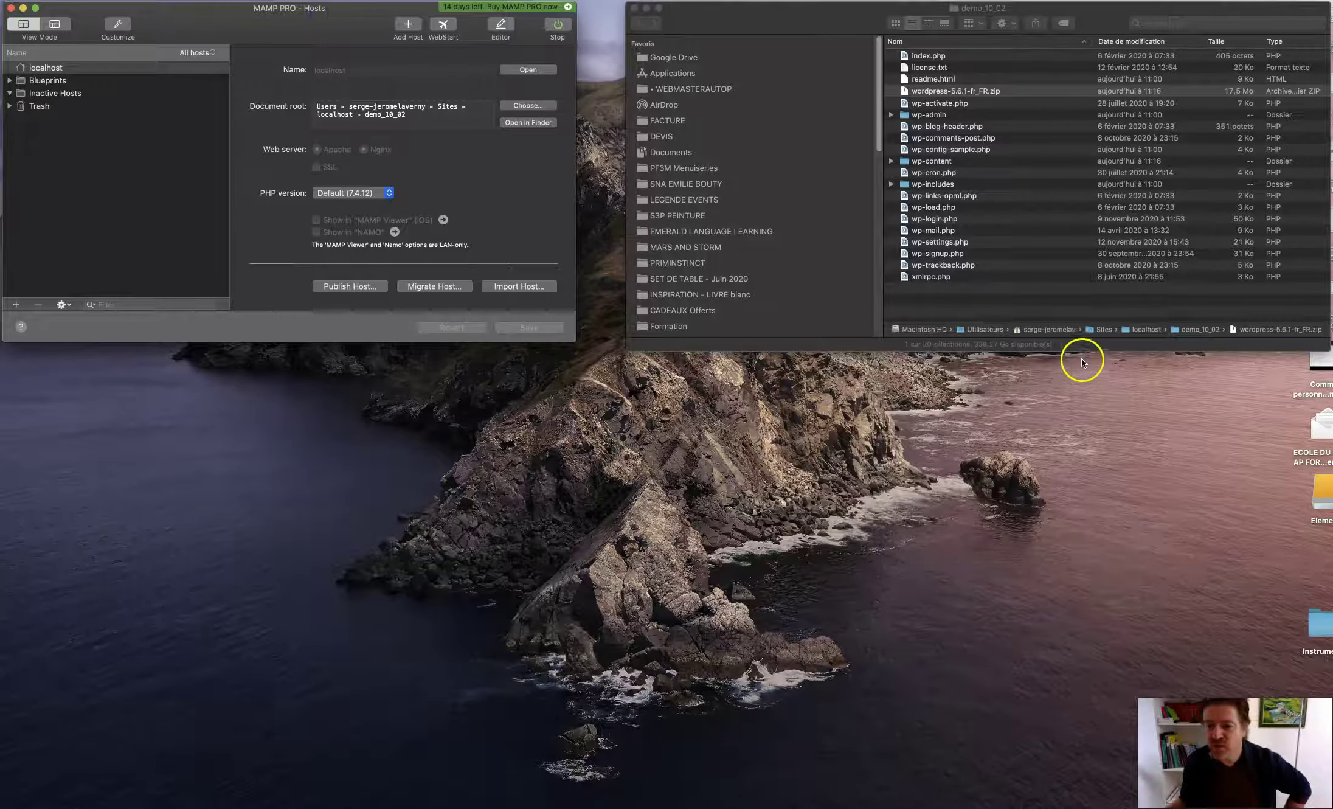
left_click_drag(630, 347, 581, 343)
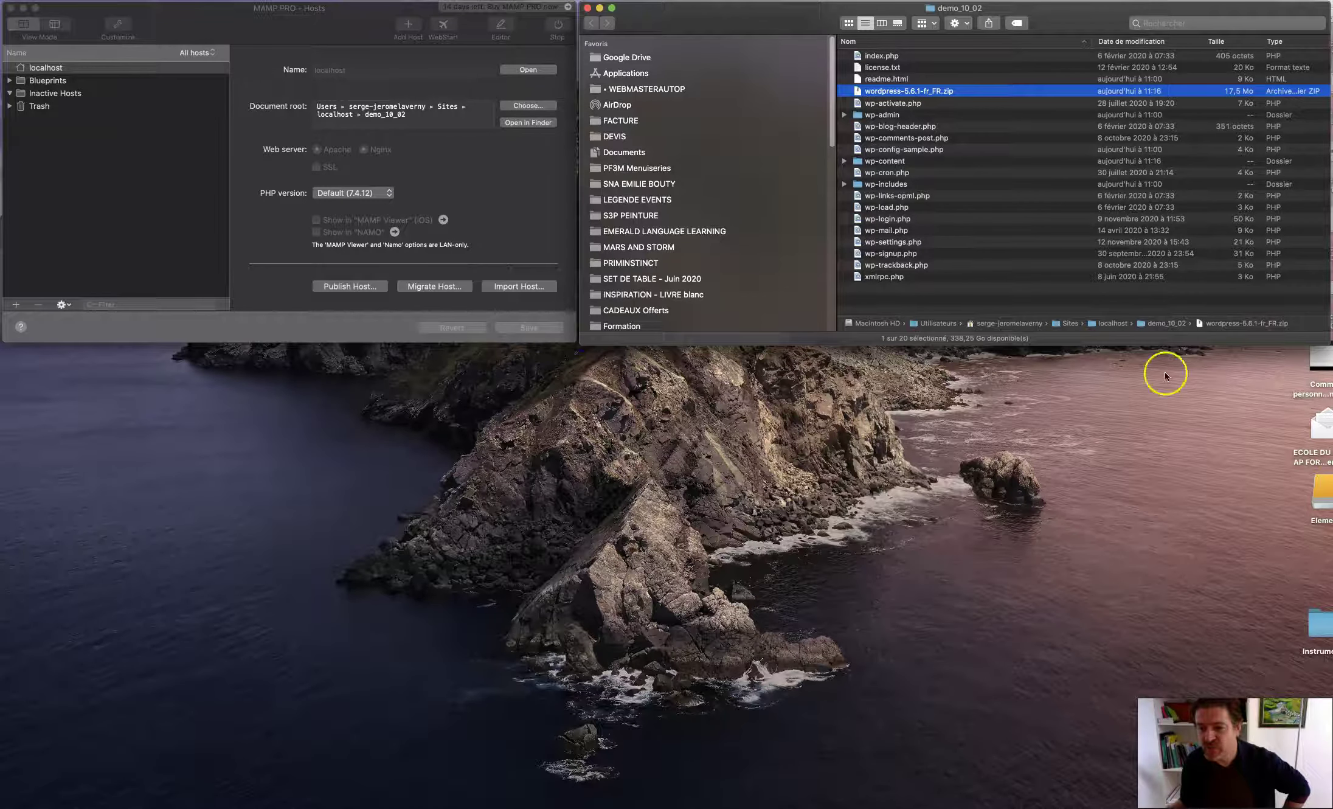
left_click_drag(1328, 340, 1328, 344)
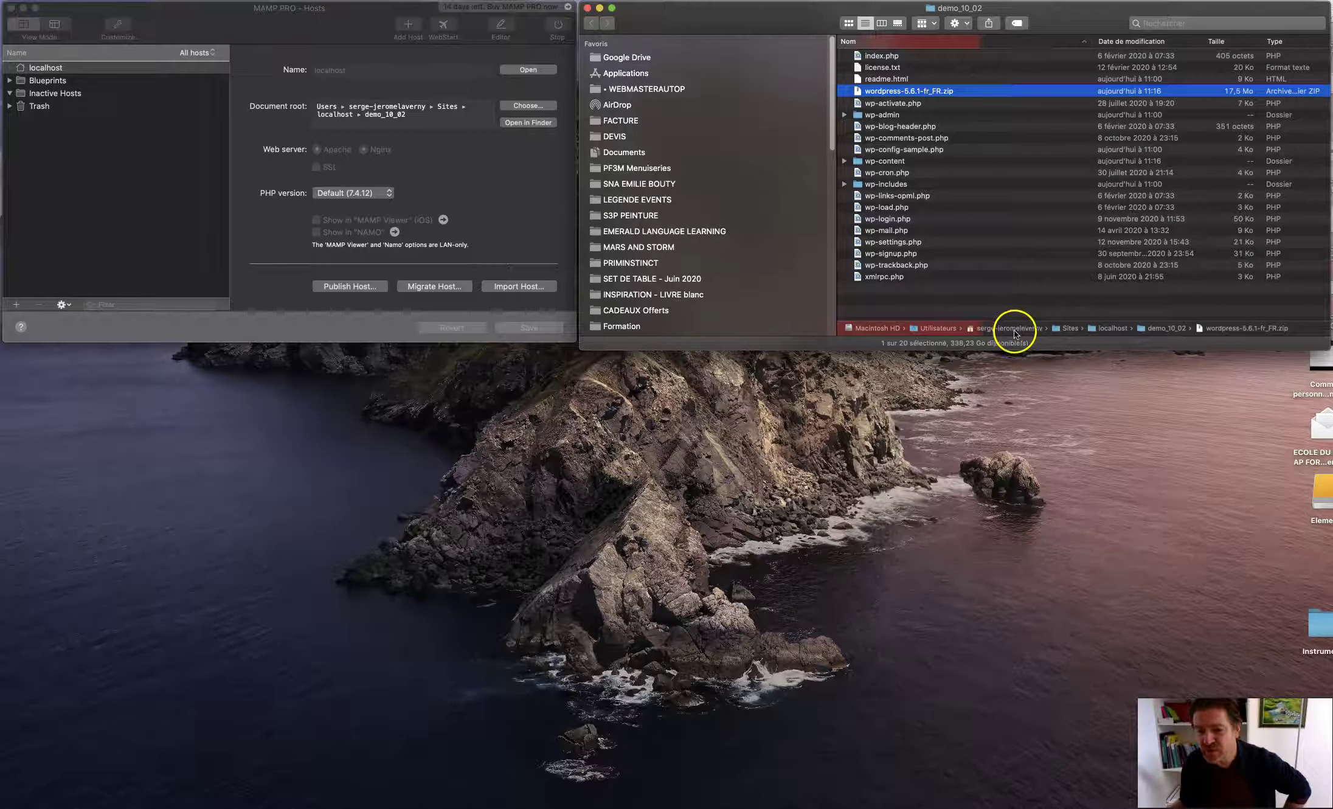
double_click(1113, 330)
left_click_drag(1113, 329, 485, 96)
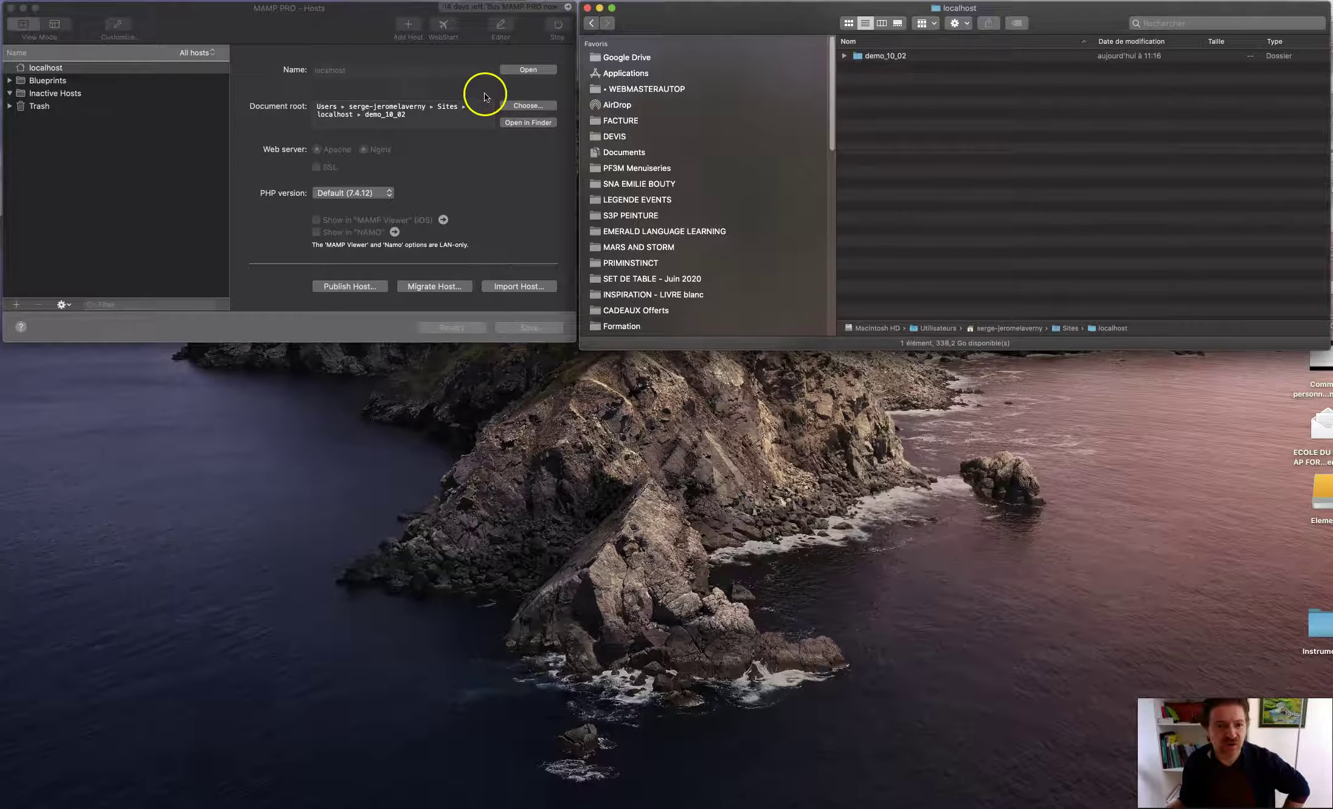
Open the host's document root in a second Finder window placed beneath the others and go up to the localhost folder.
left_click(347, 9)
left_click(541, 123)
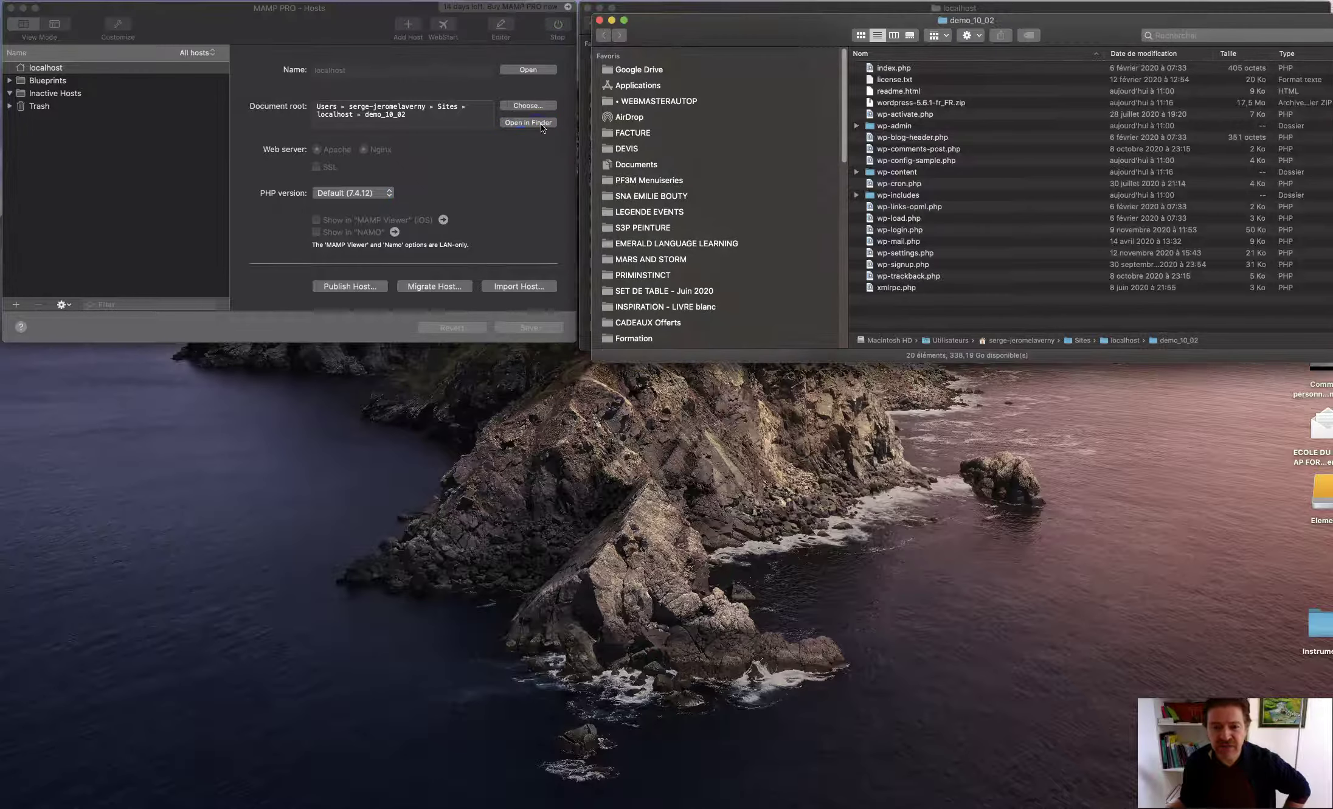
left_click_drag(887, 20, 730, 375)
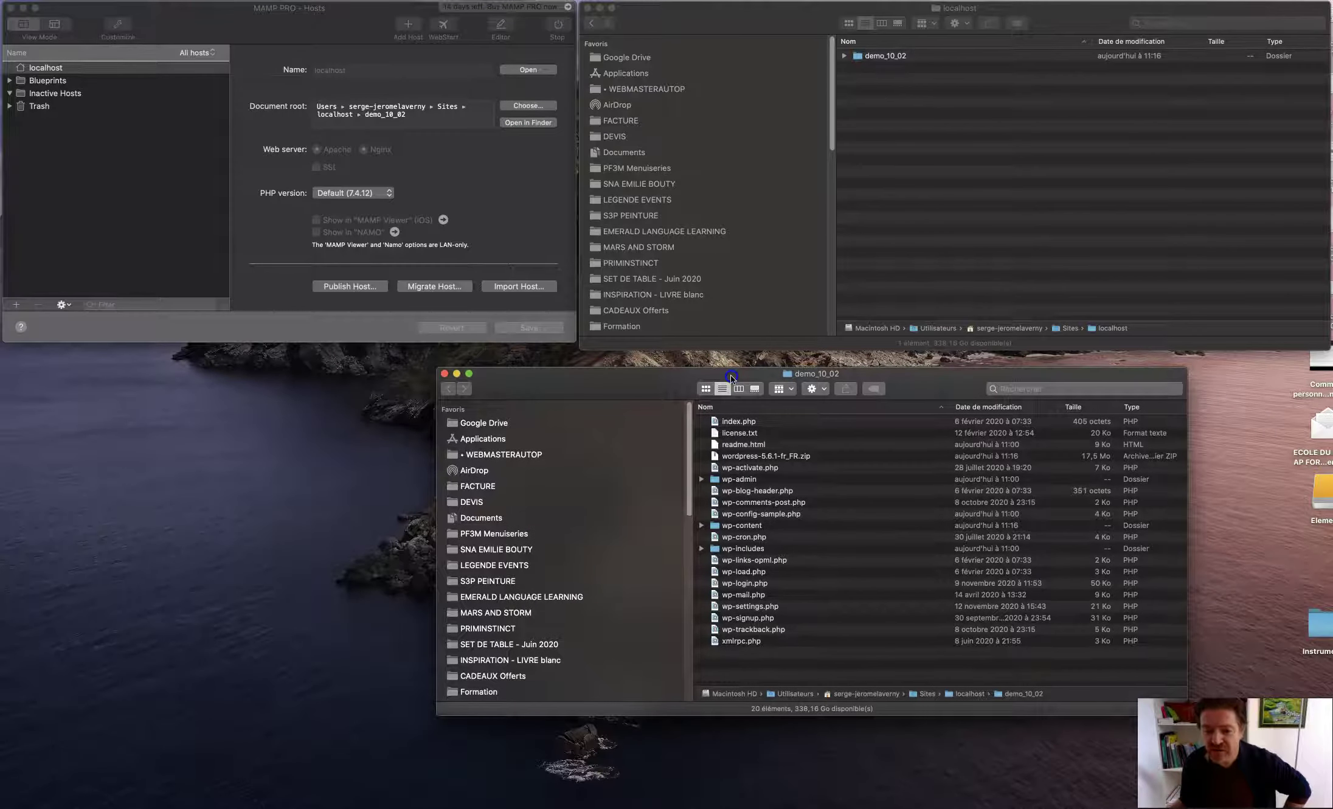
double_click(970, 695)
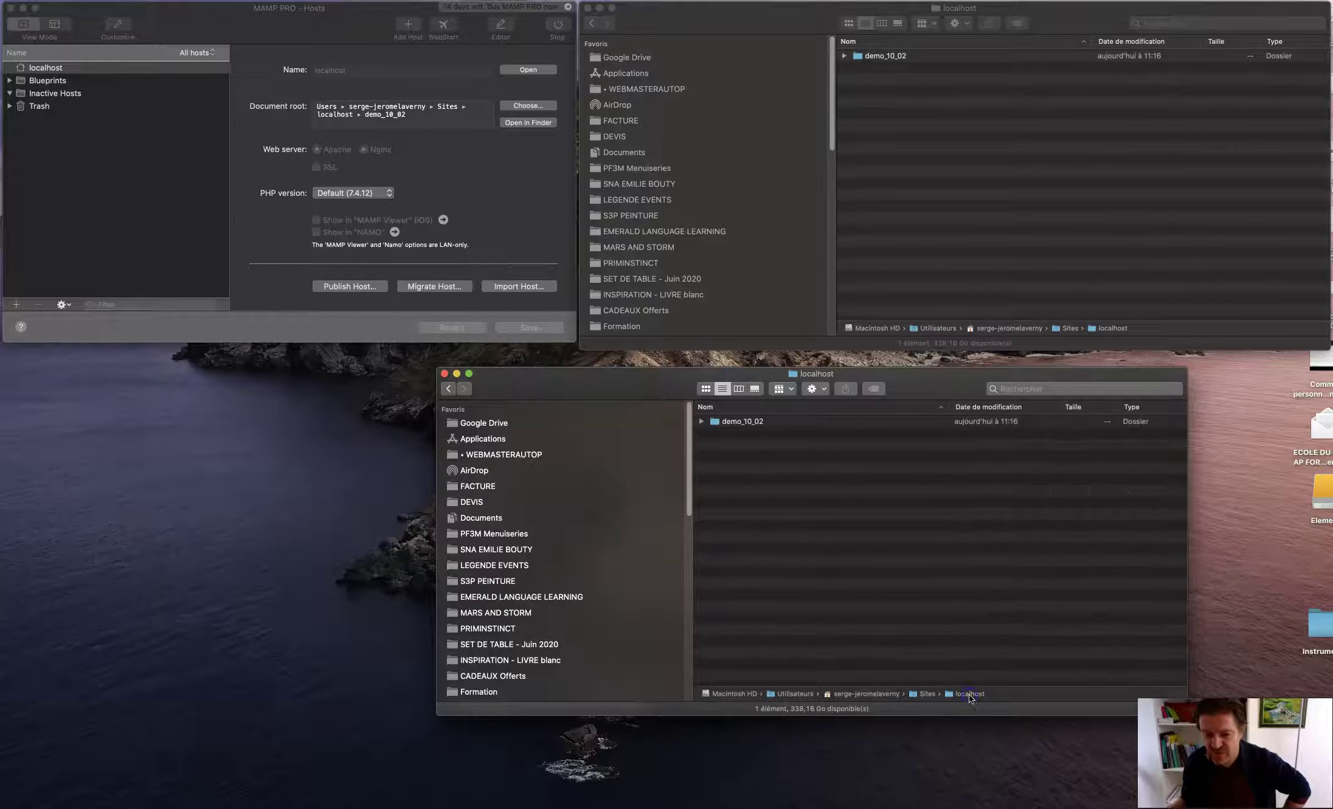
left_click_drag(721, 376, 671, 382)
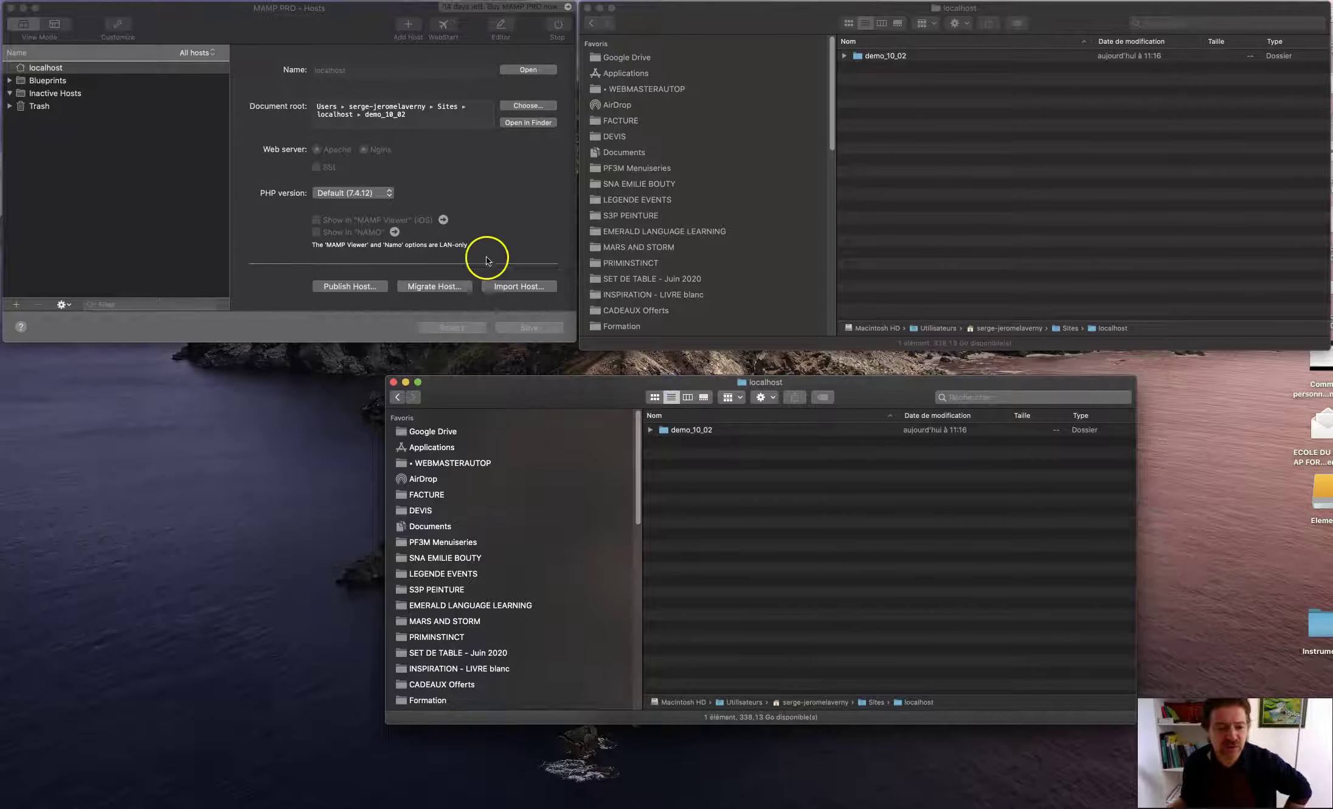
Try to publish the localhost host, look over its Remote settings in the expert view and return to the standard view.
left_click(511, 219)
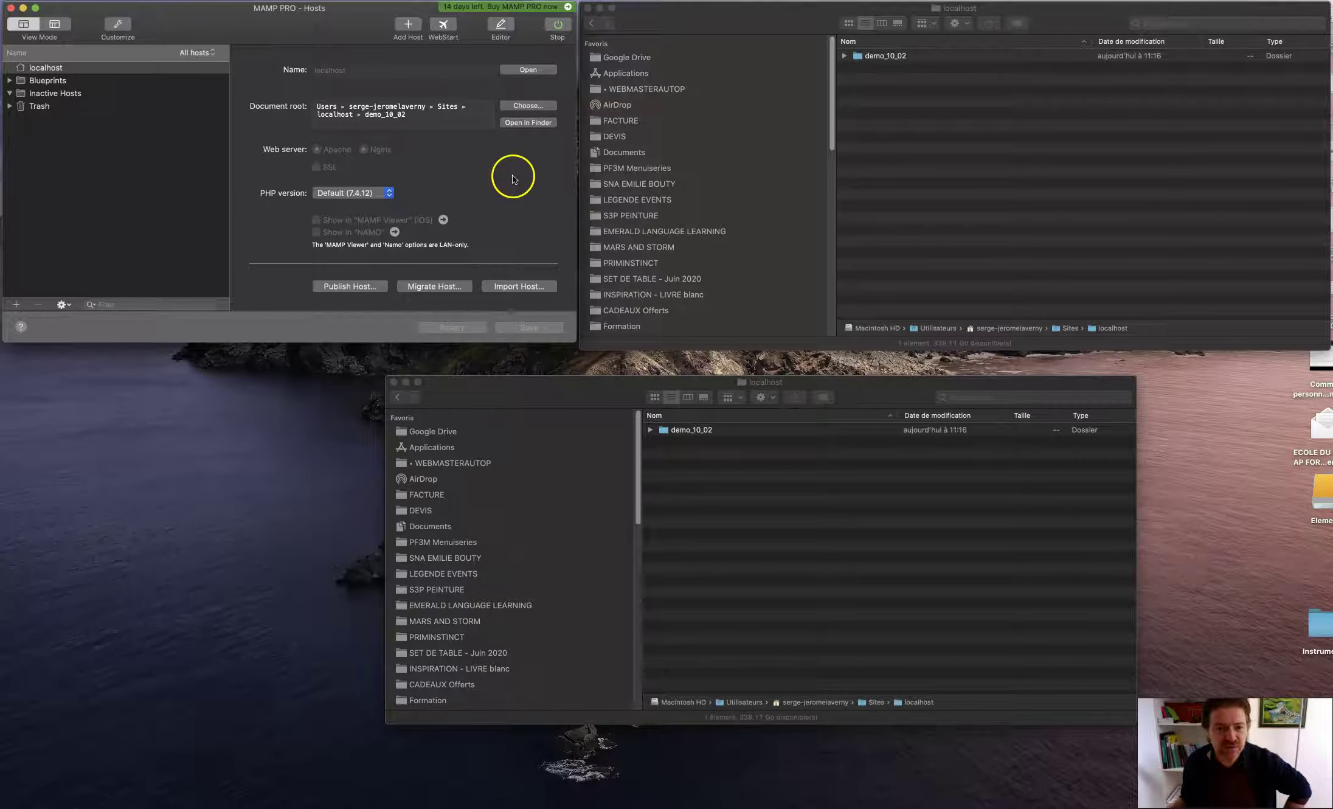
left_click(356, 287)
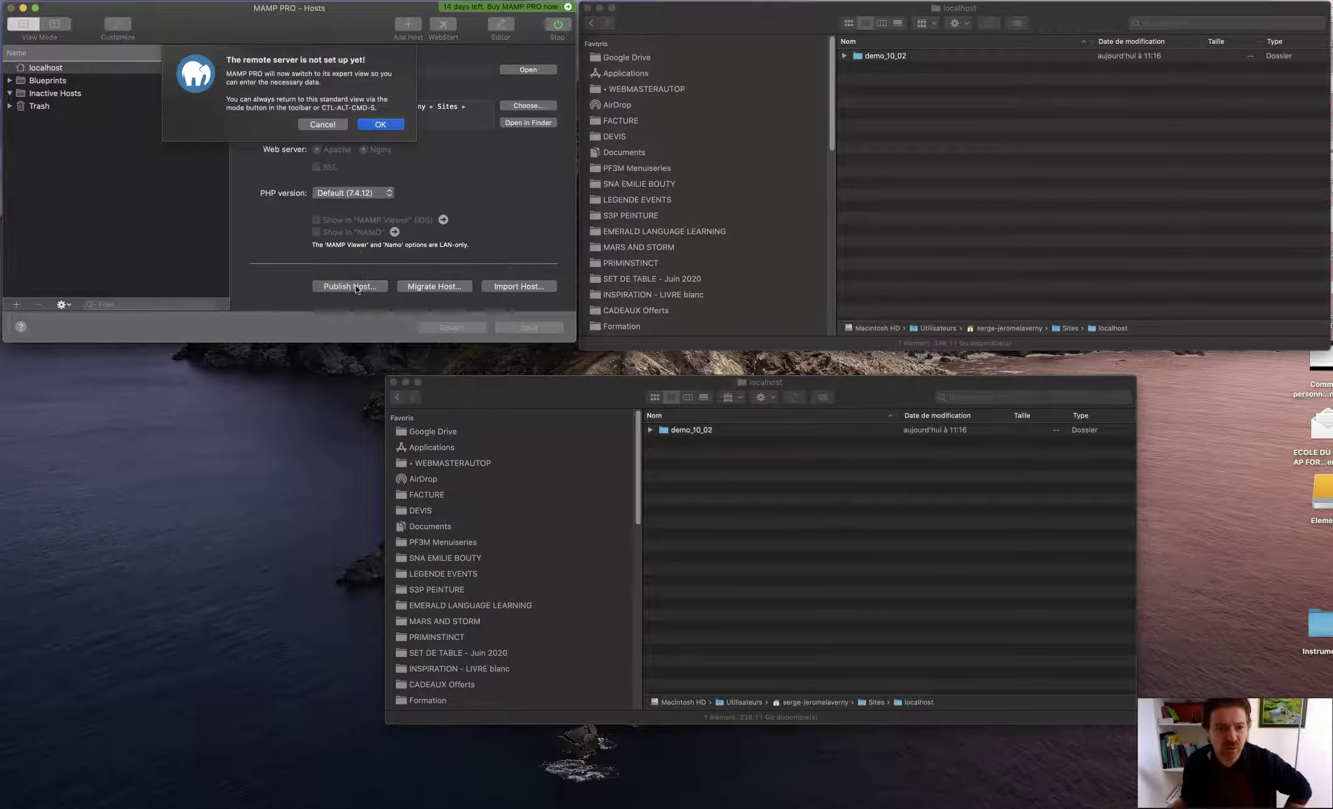
left_click(375, 124)
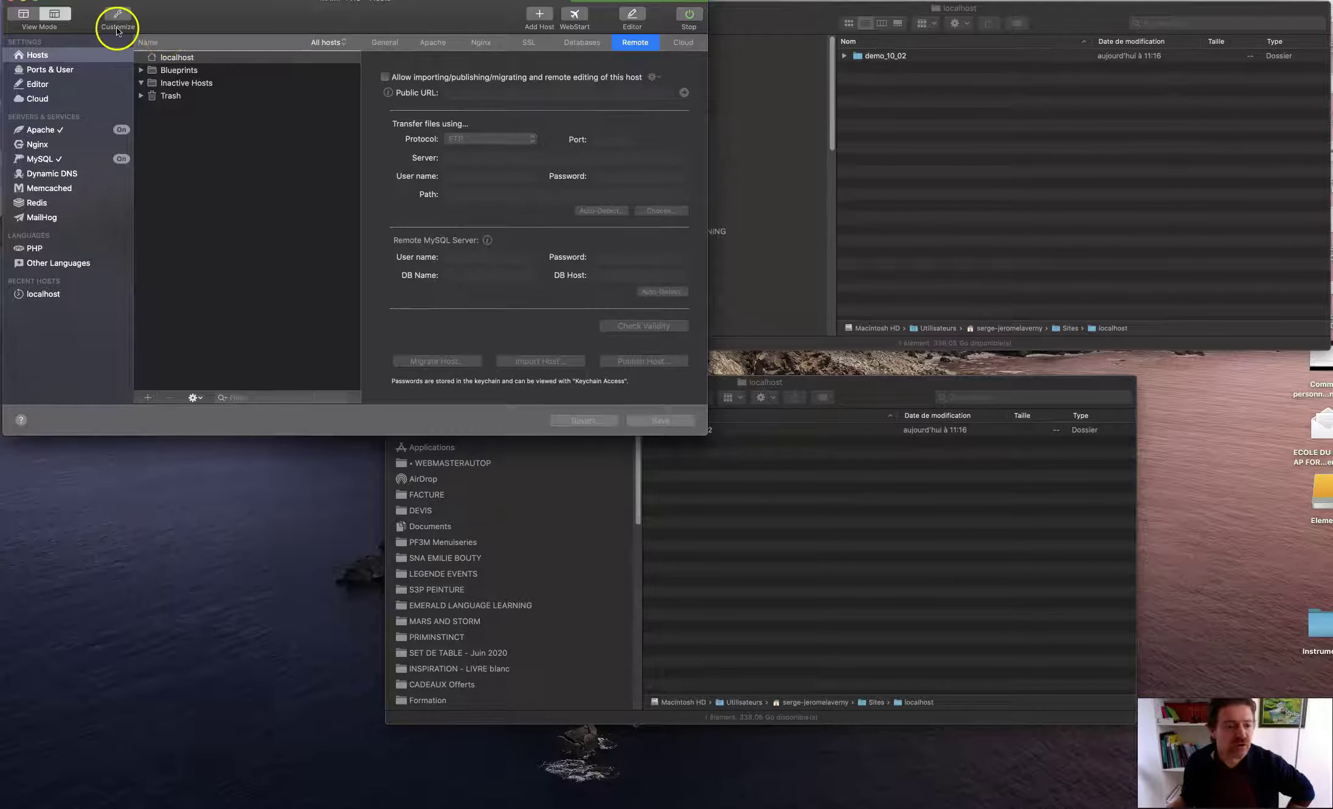
left_click_drag(298, 21, 297, 22)
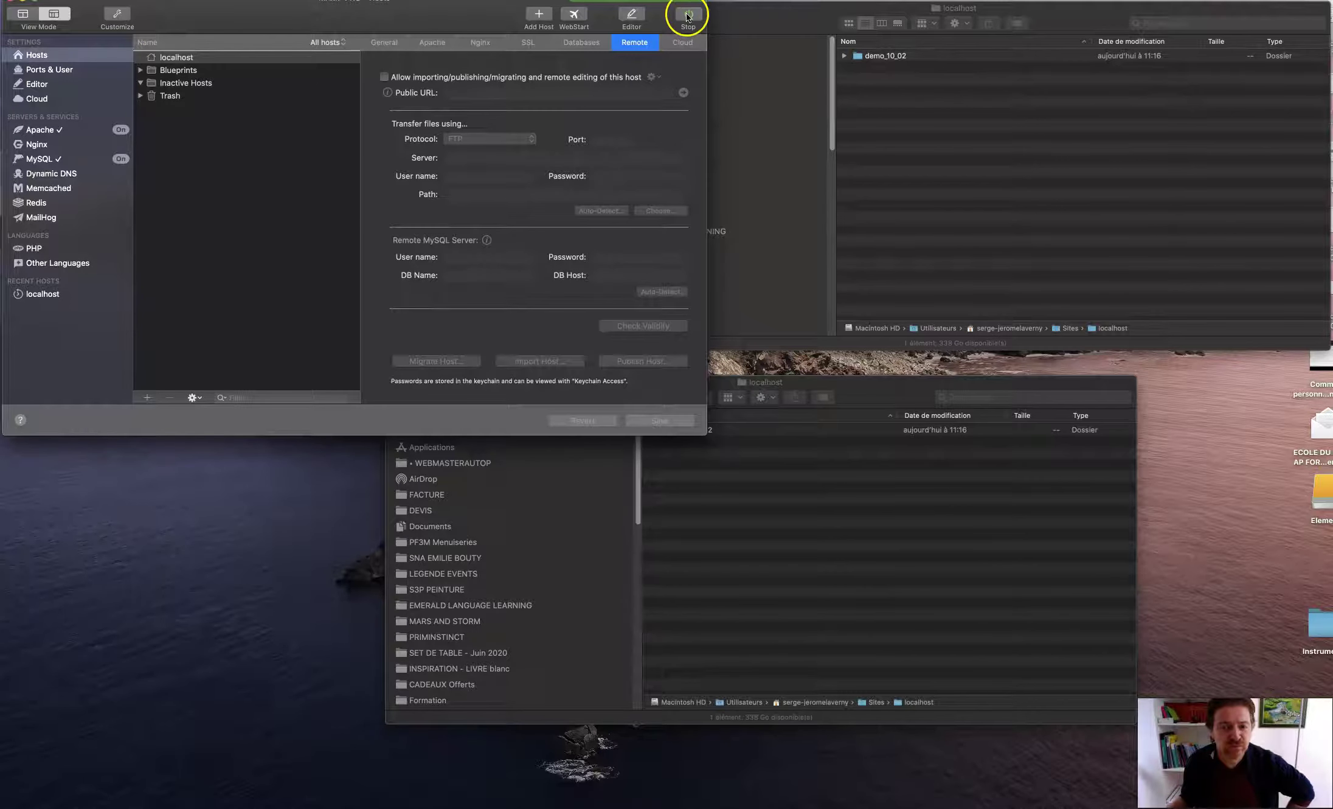
left_click(34, 15)
left_click(242, 140)
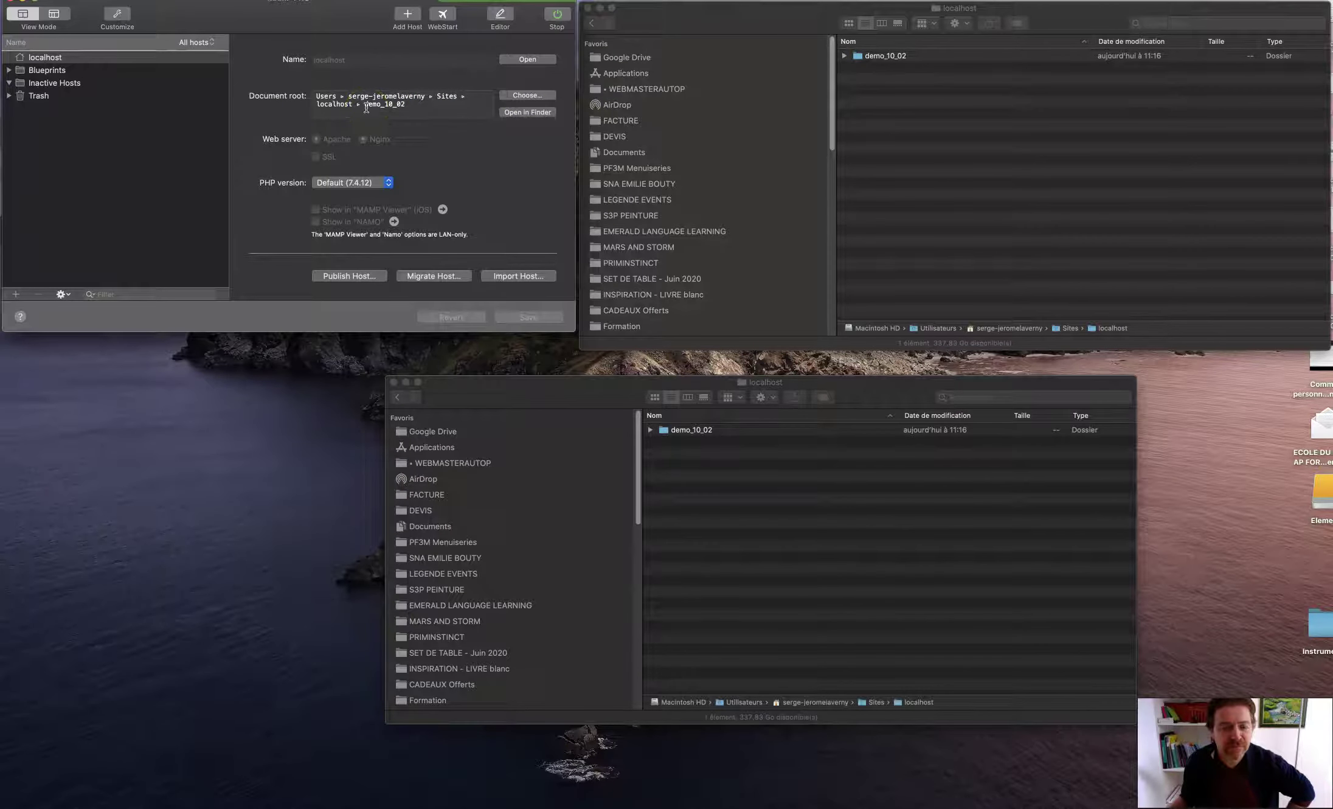
Start choosing another document root for the host and browse to the localhost folder in the enlarged folder chooser.
left_click(534, 96)
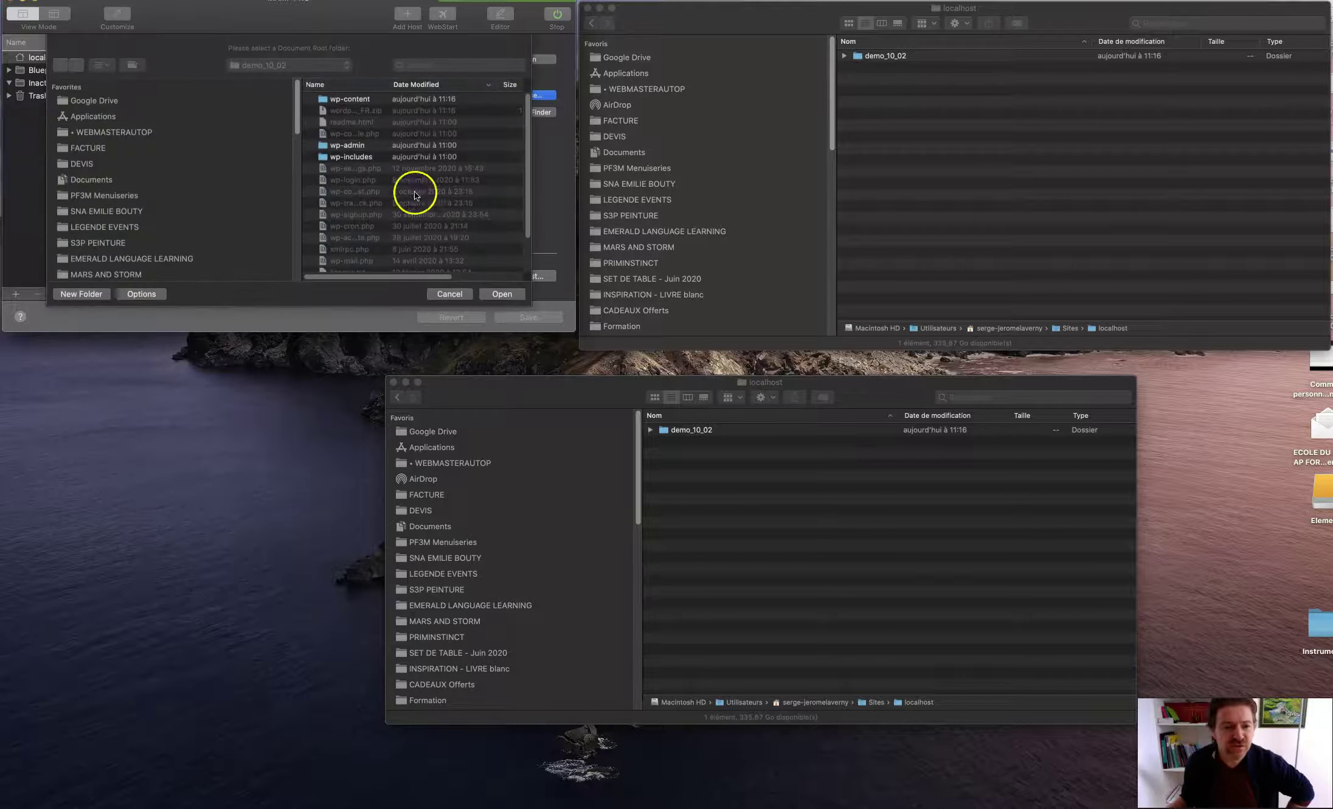
left_click_drag(531, 306, 711, 465)
left_click(249, 67)
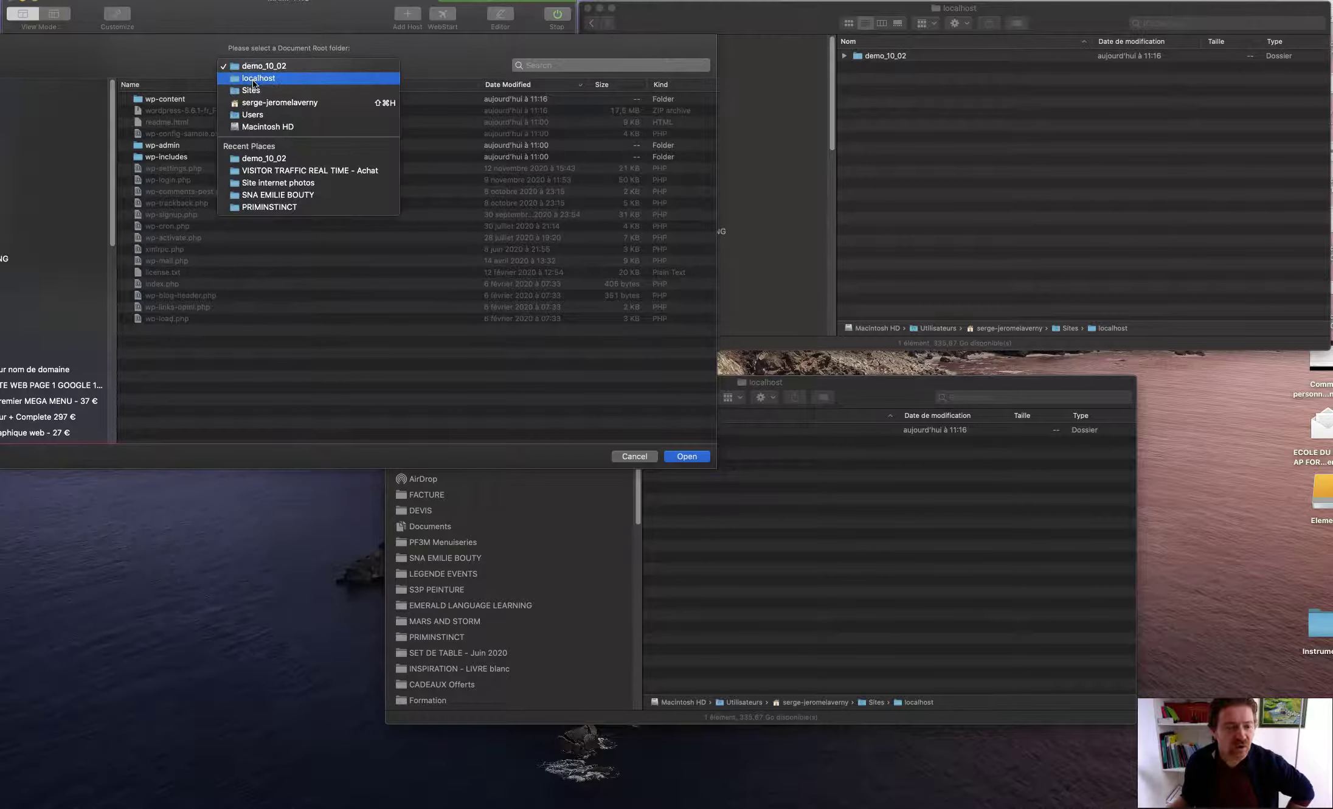
left_click(252, 79)
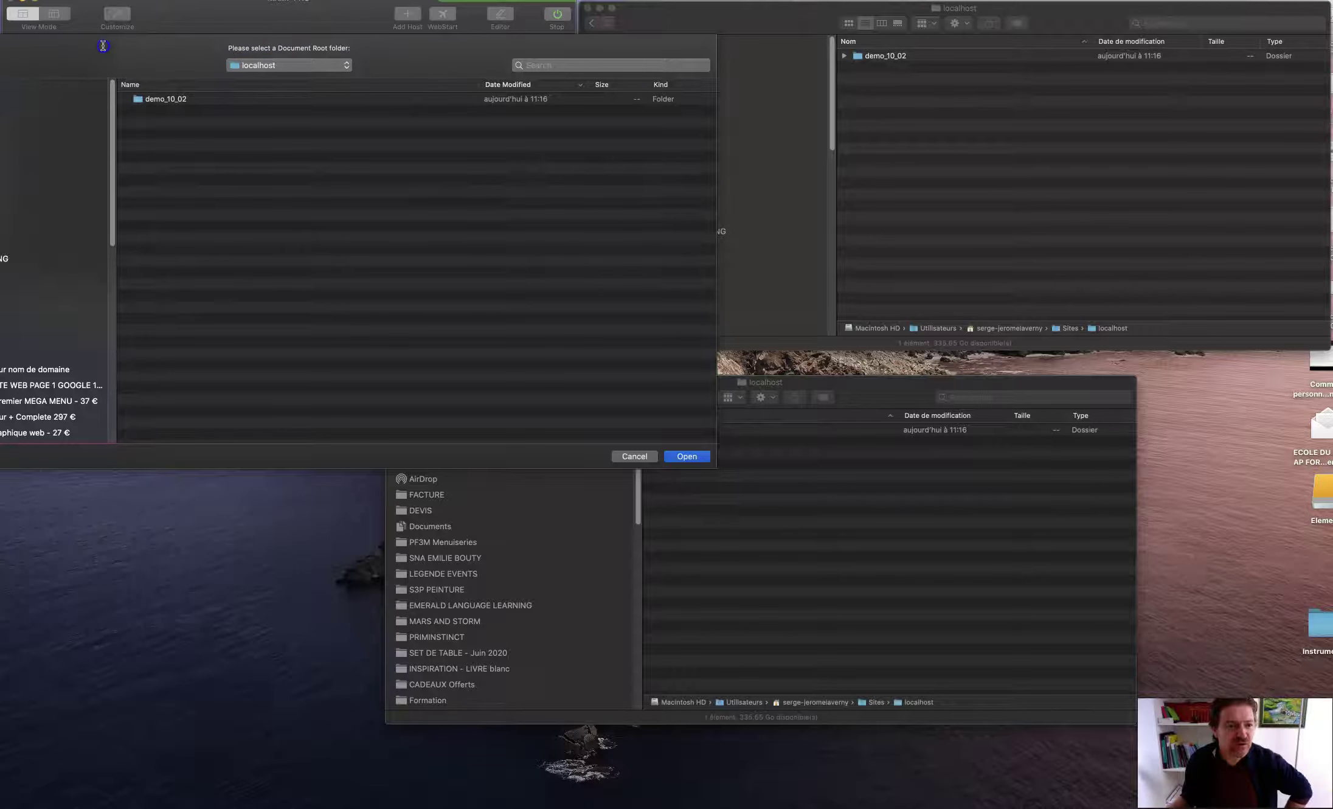
left_click_drag(527, 14, 715, 28)
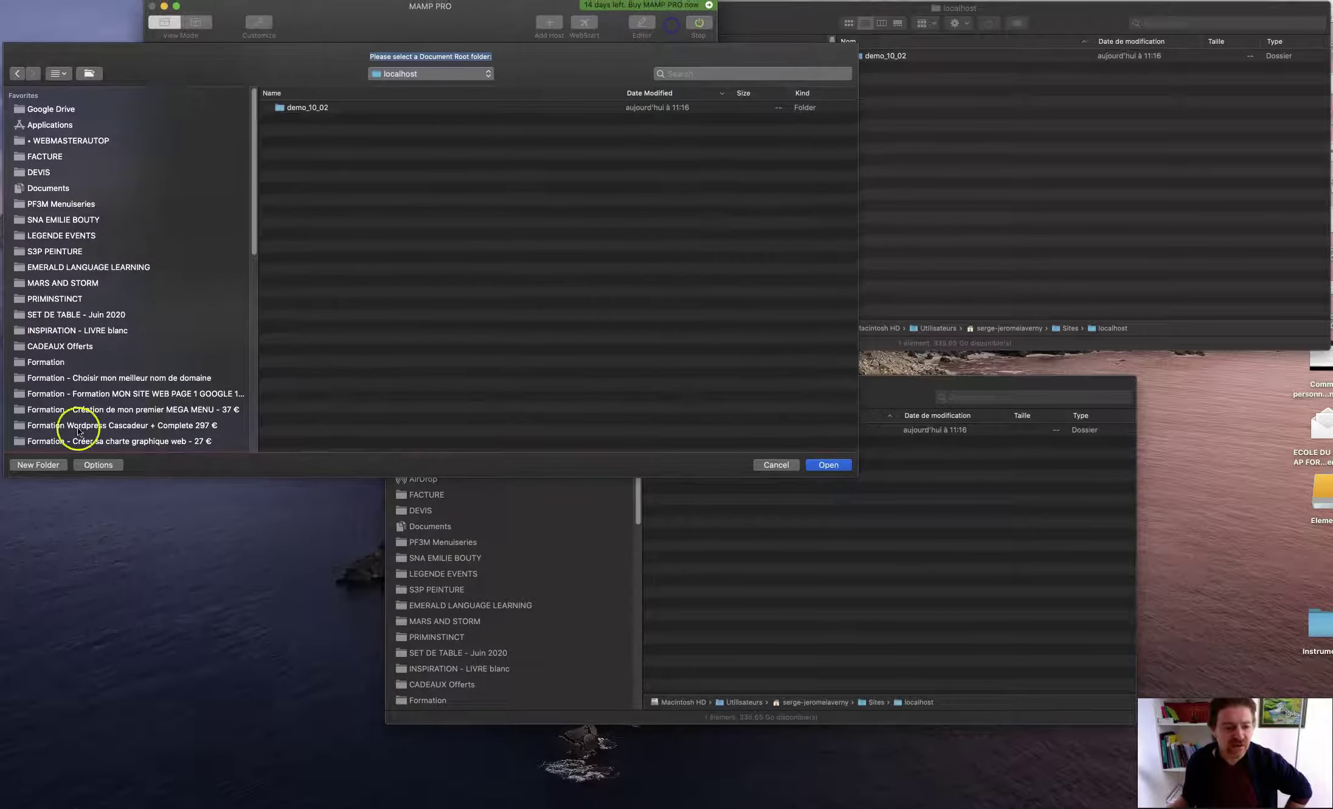
Create a new folder named tuto_demo_10_02_21 inside the localhost folder.
left_click(40, 466)
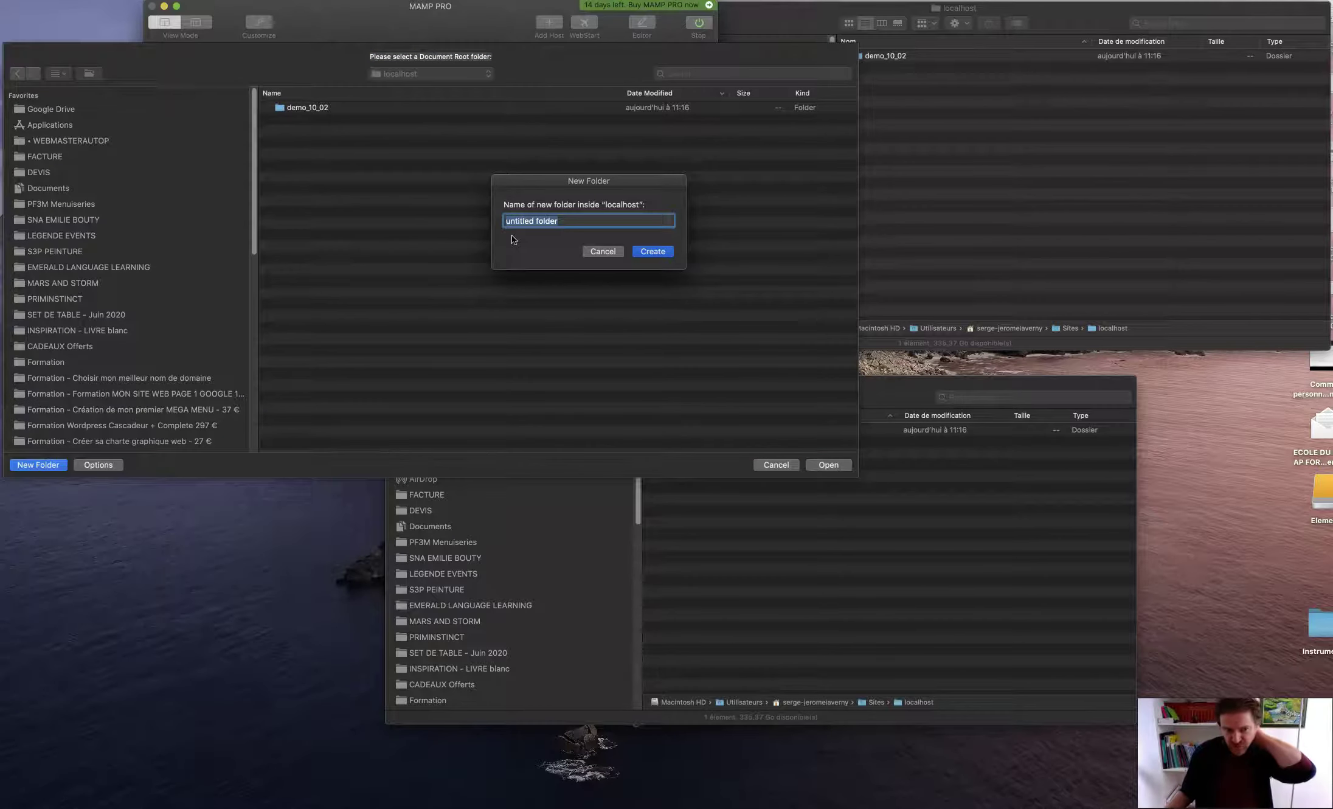
type("Dem")
key("BackSpace")
key("BackSpace")
key("BackSpace")
type("tuto_demo")
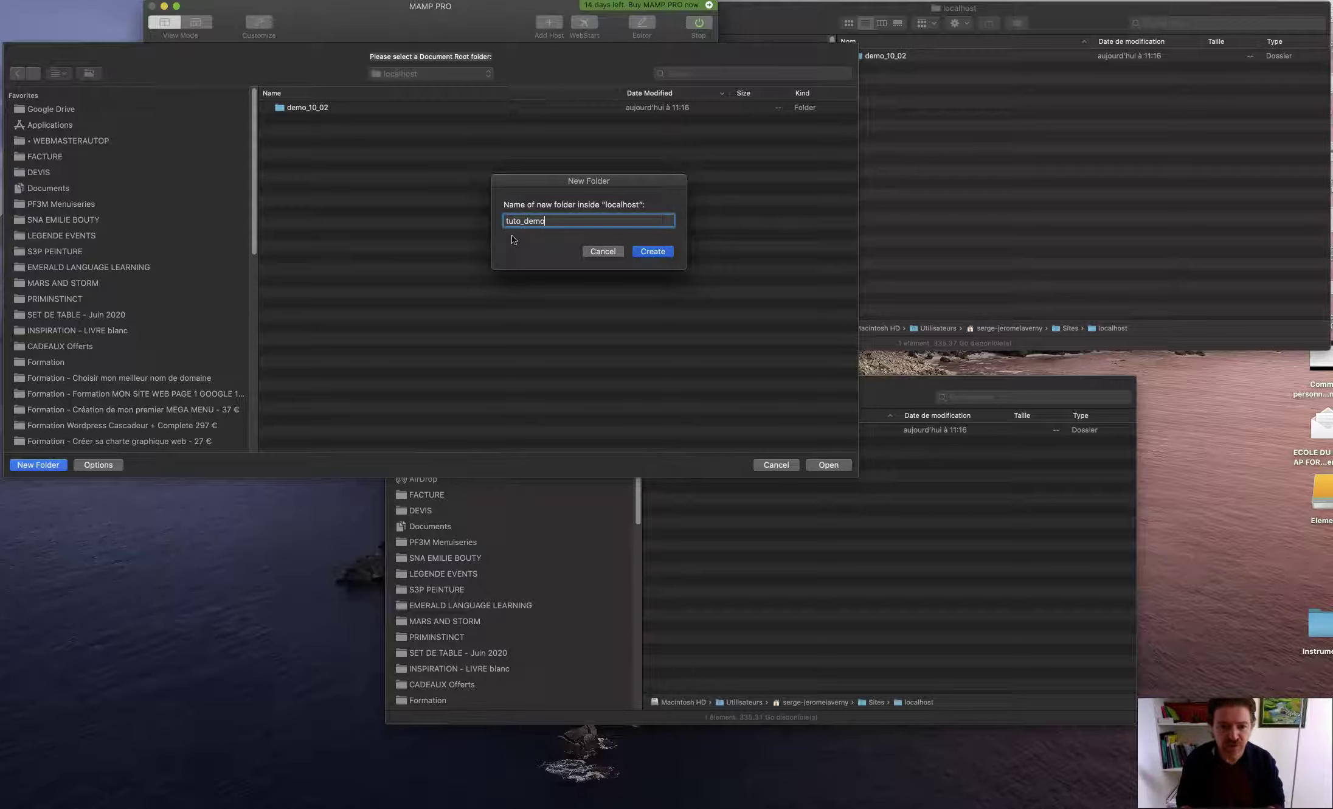
type("_10")
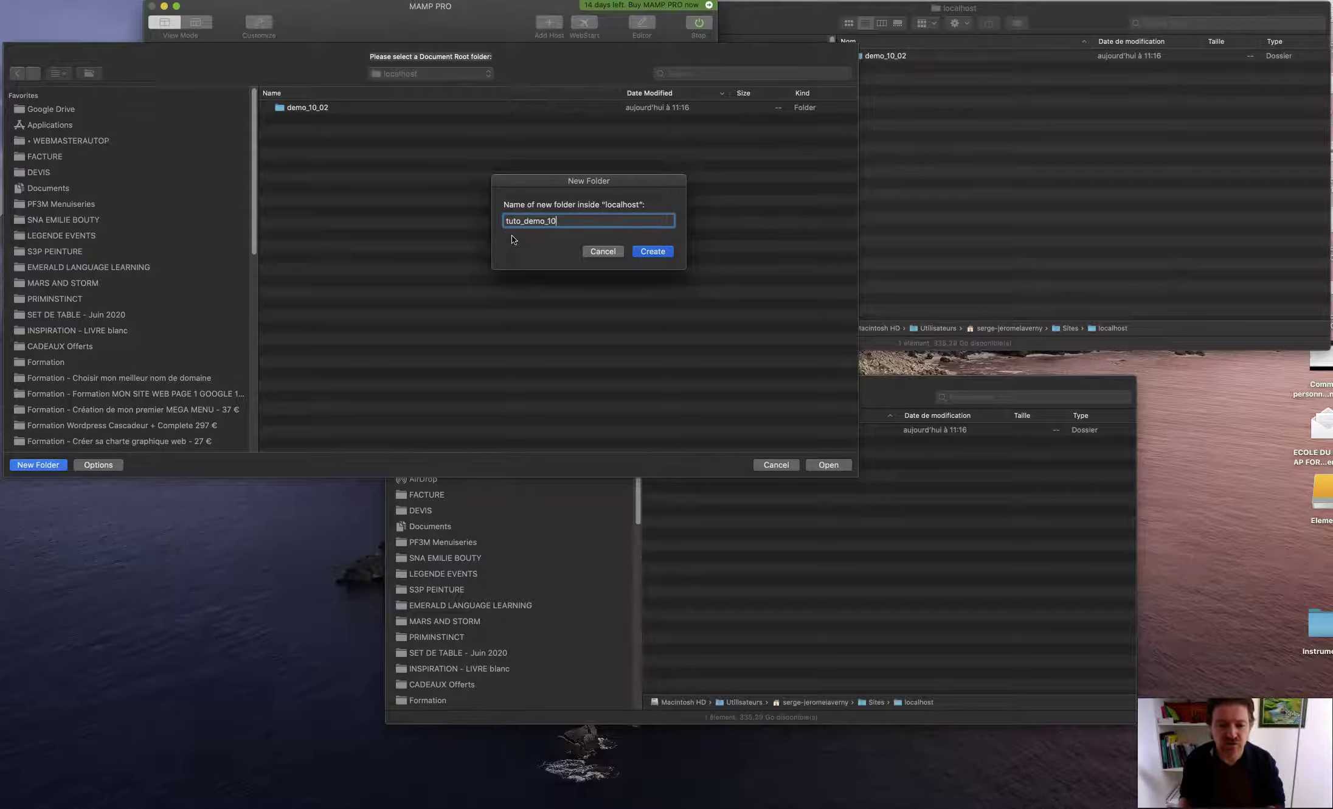
type("_21")
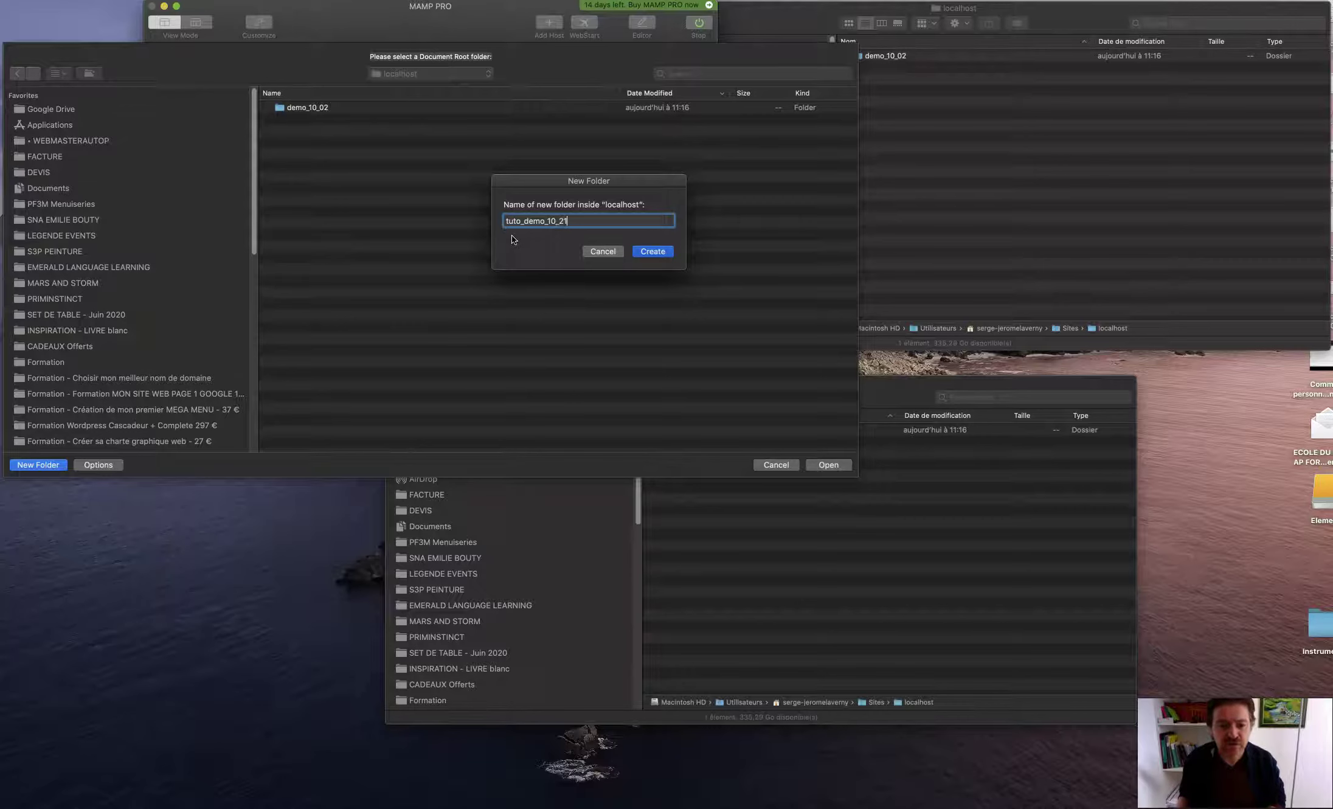
key("BackSpace")
key("BackSpace")
type("02_21")
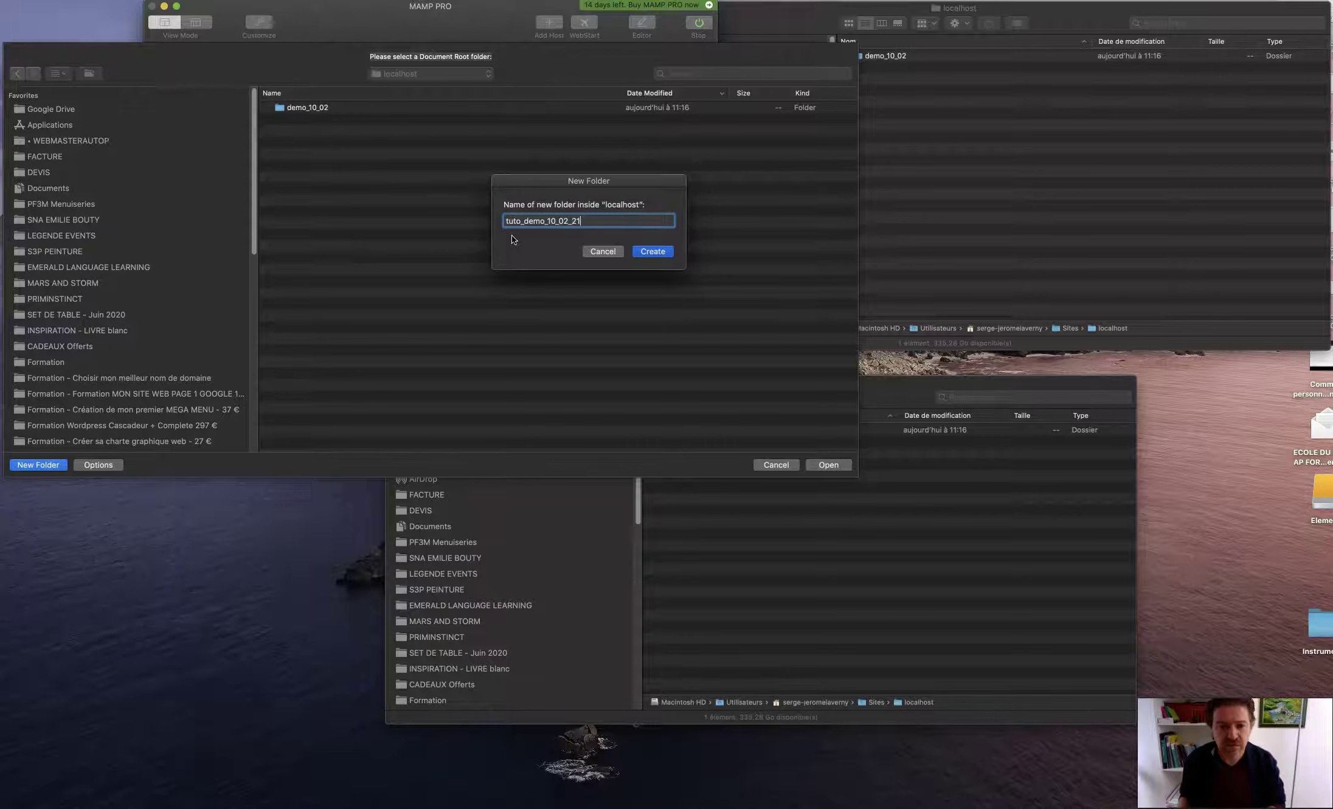
left_click(650, 252)
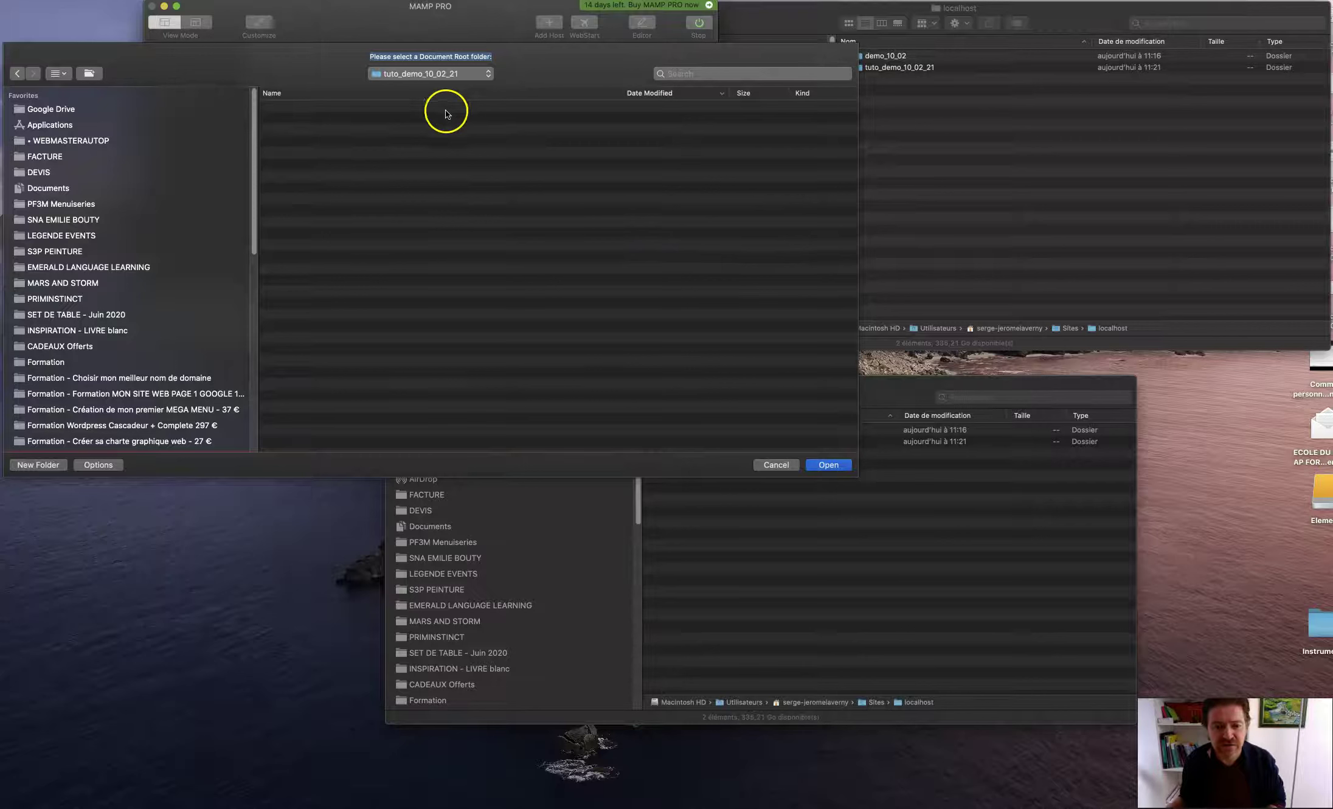
Set tuto_demo_10_02_21 as the host's document root, save the change and restart the servers.
left_click(830, 466)
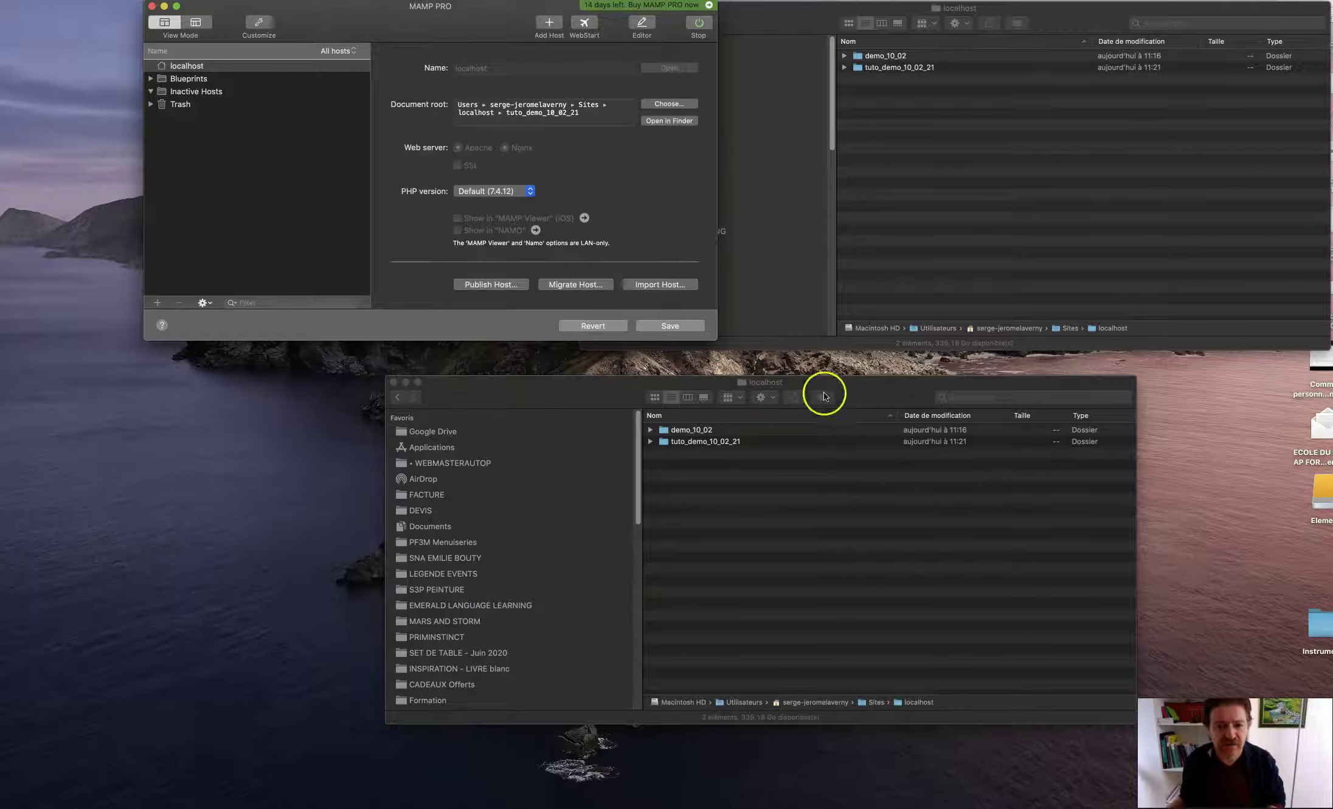
left_click(670, 326)
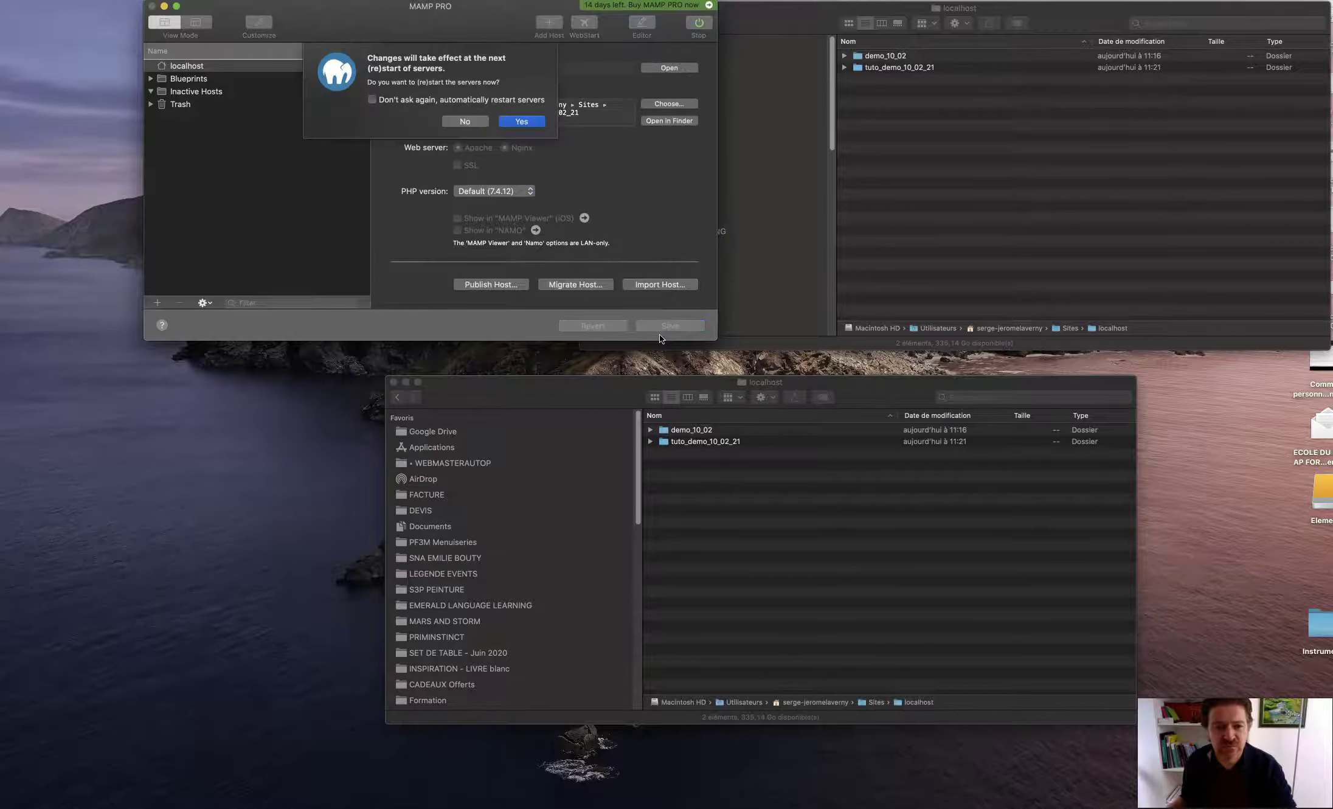
left_click(510, 121)
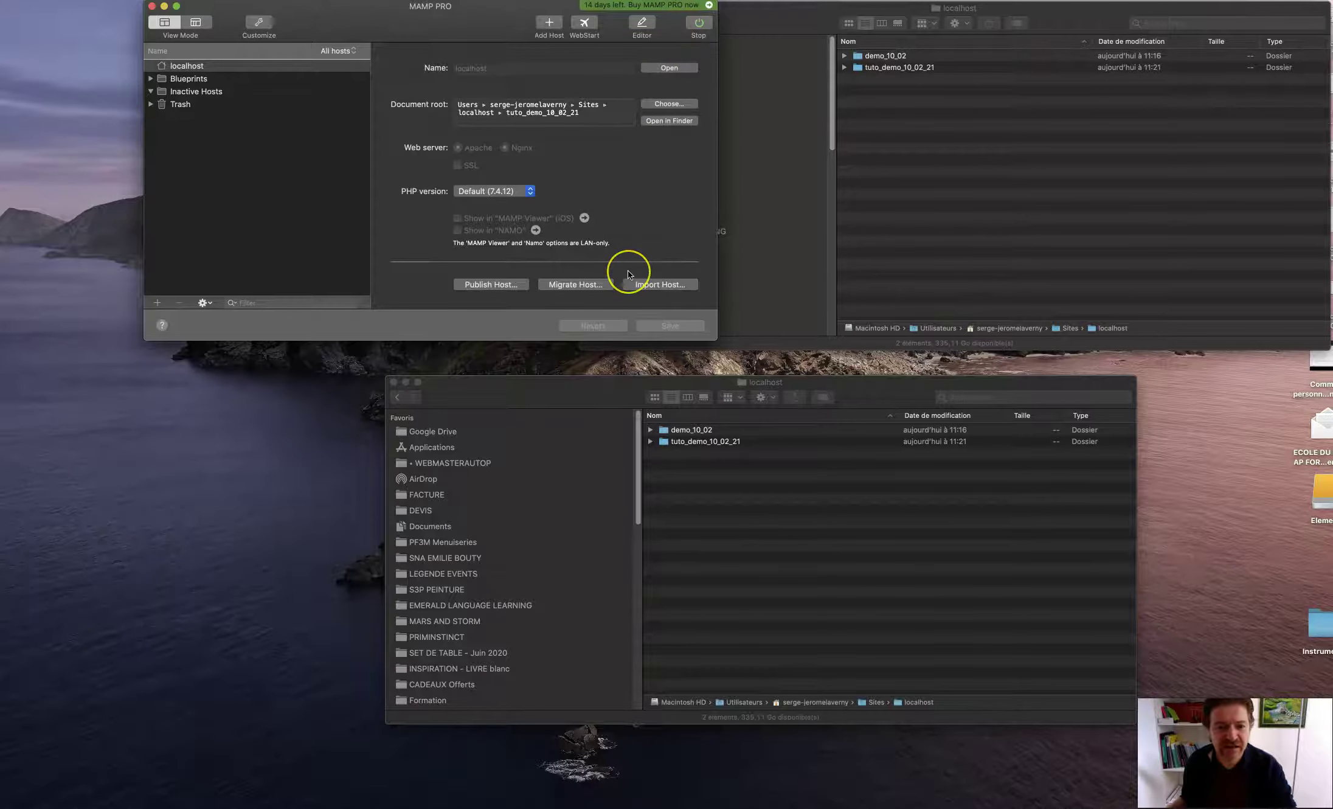
Close the redundant Finder window and fit the remaining localhost window beside MAMP PRO at the same height.
left_click(690, 483)
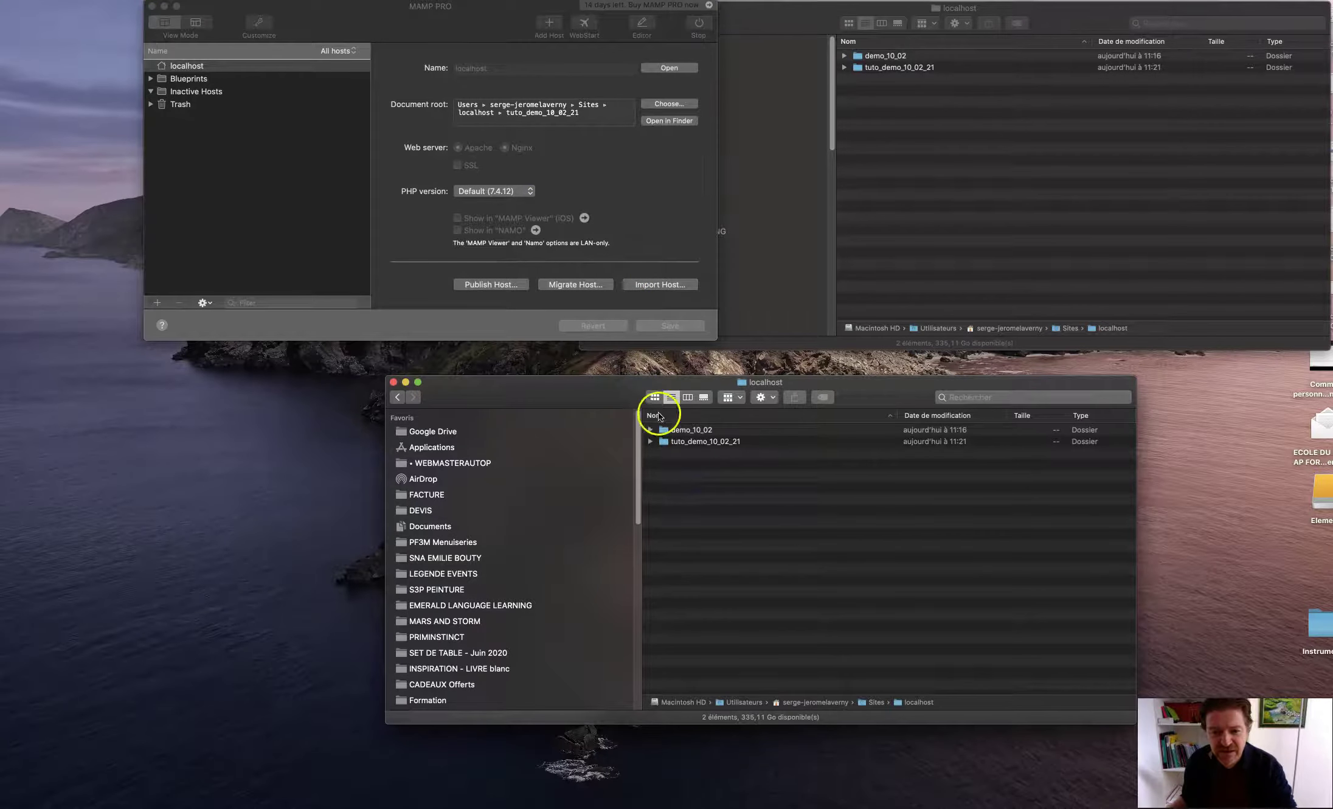
left_click_drag(636, 381, 273, 345)
left_click_drag(433, 12, 294, 15)
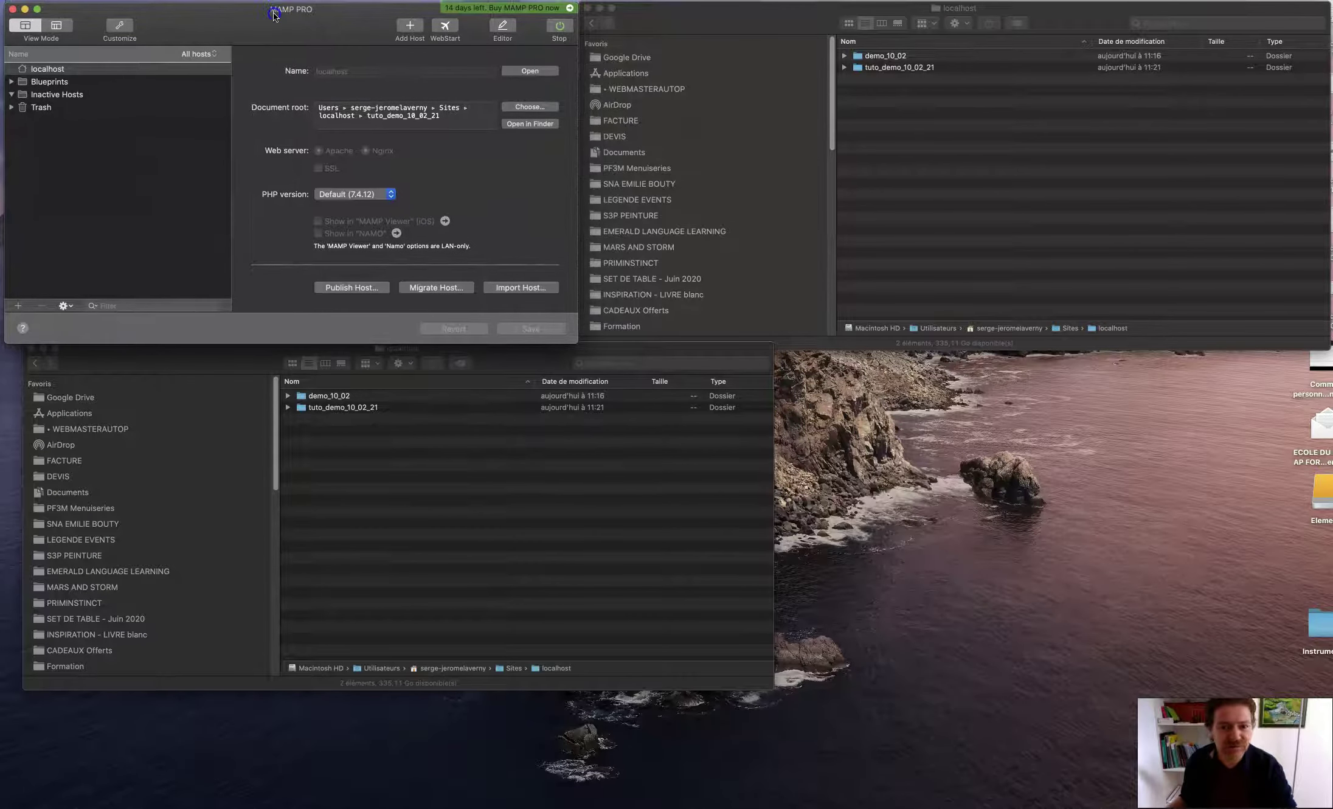
left_click(751, 24)
left_click(588, 8)
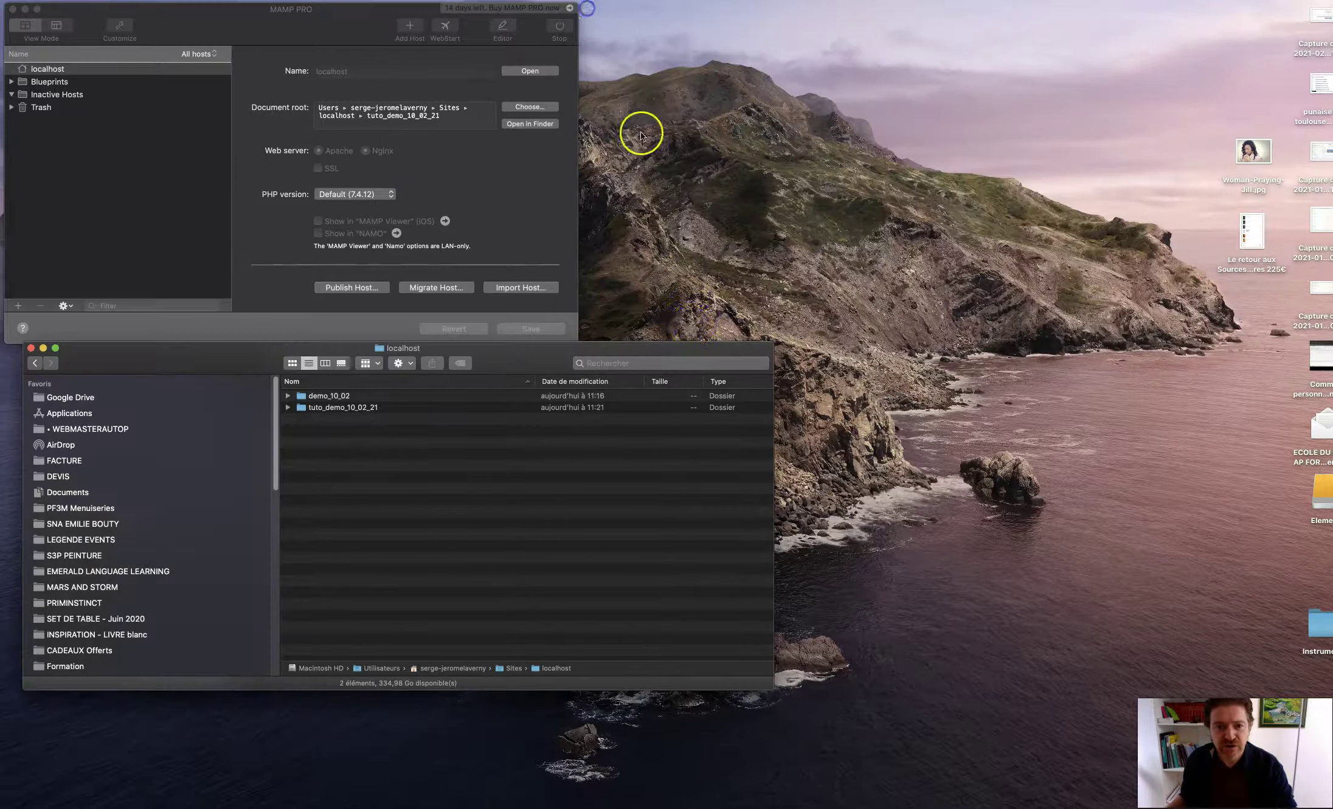
left_click_drag(694, 348, 1257, 11)
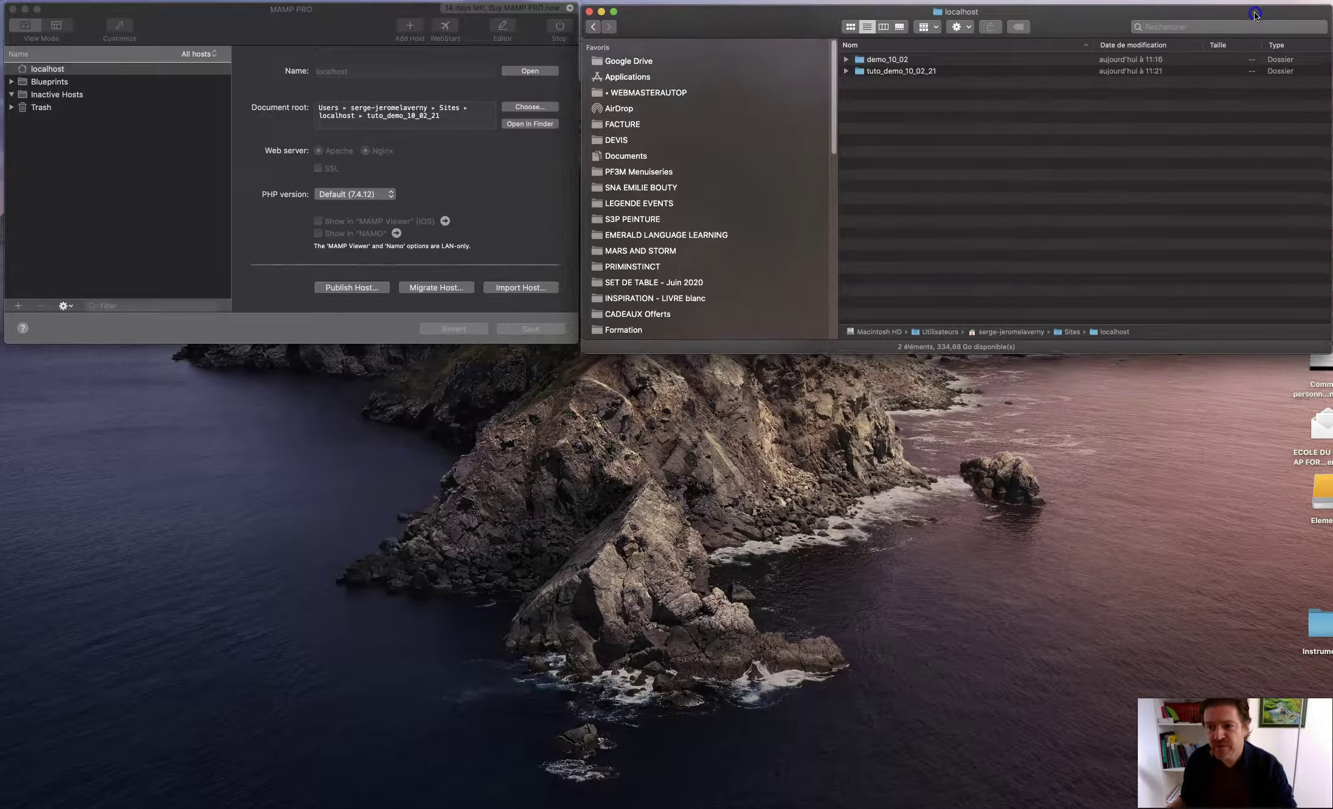
left_click_drag(587, 351, 587, 343)
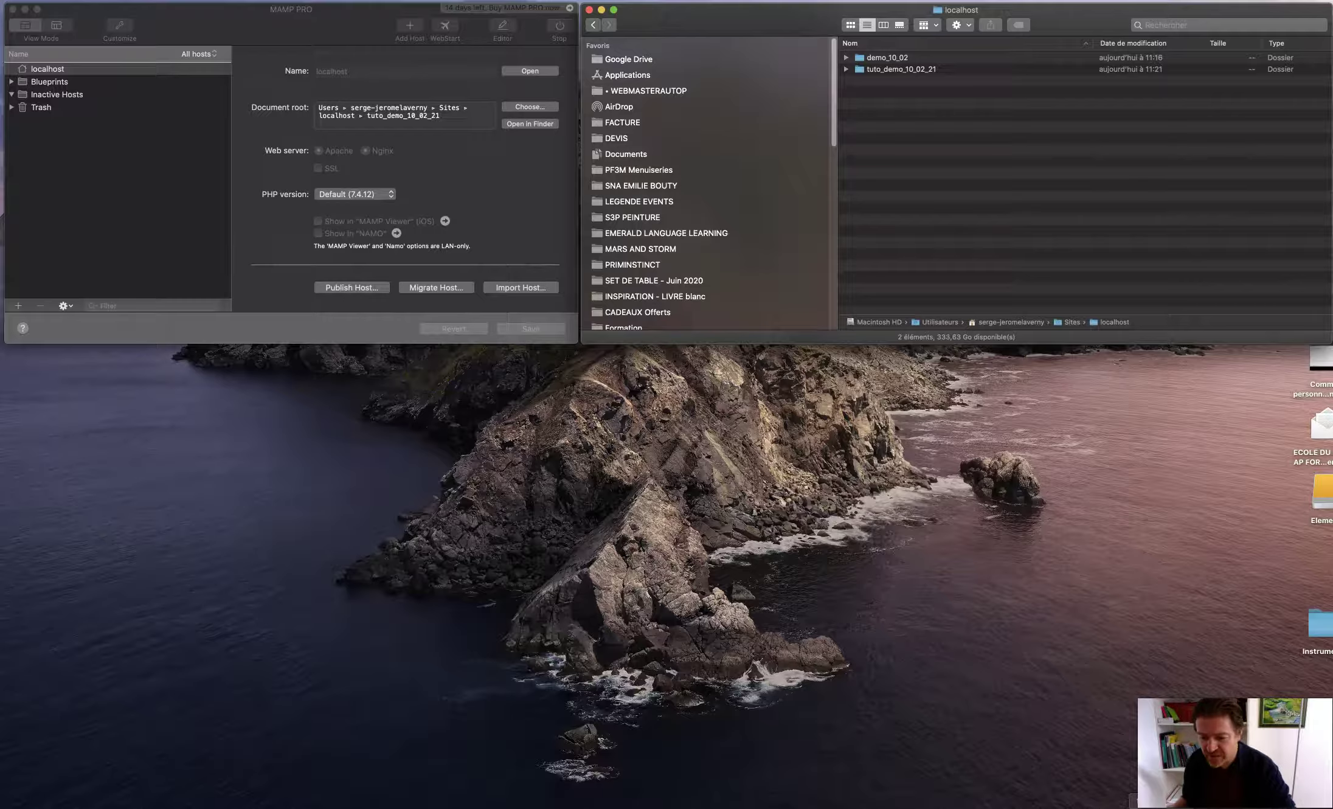
Switch to Opera, replace the file error page with a web search for wordpress, and open the French WordPress.org download page.
left_click(1159, 808)
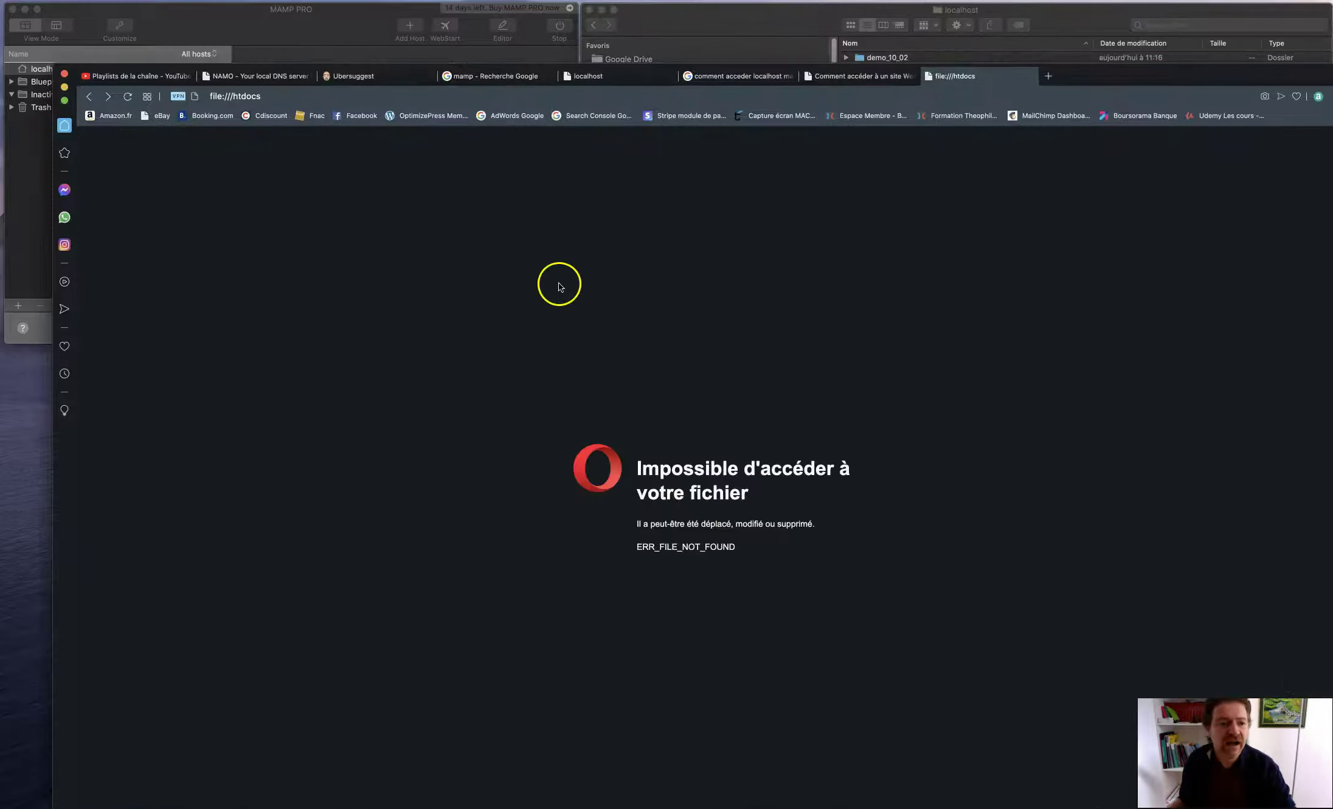
left_click(1048, 76)
left_click(929, 76)
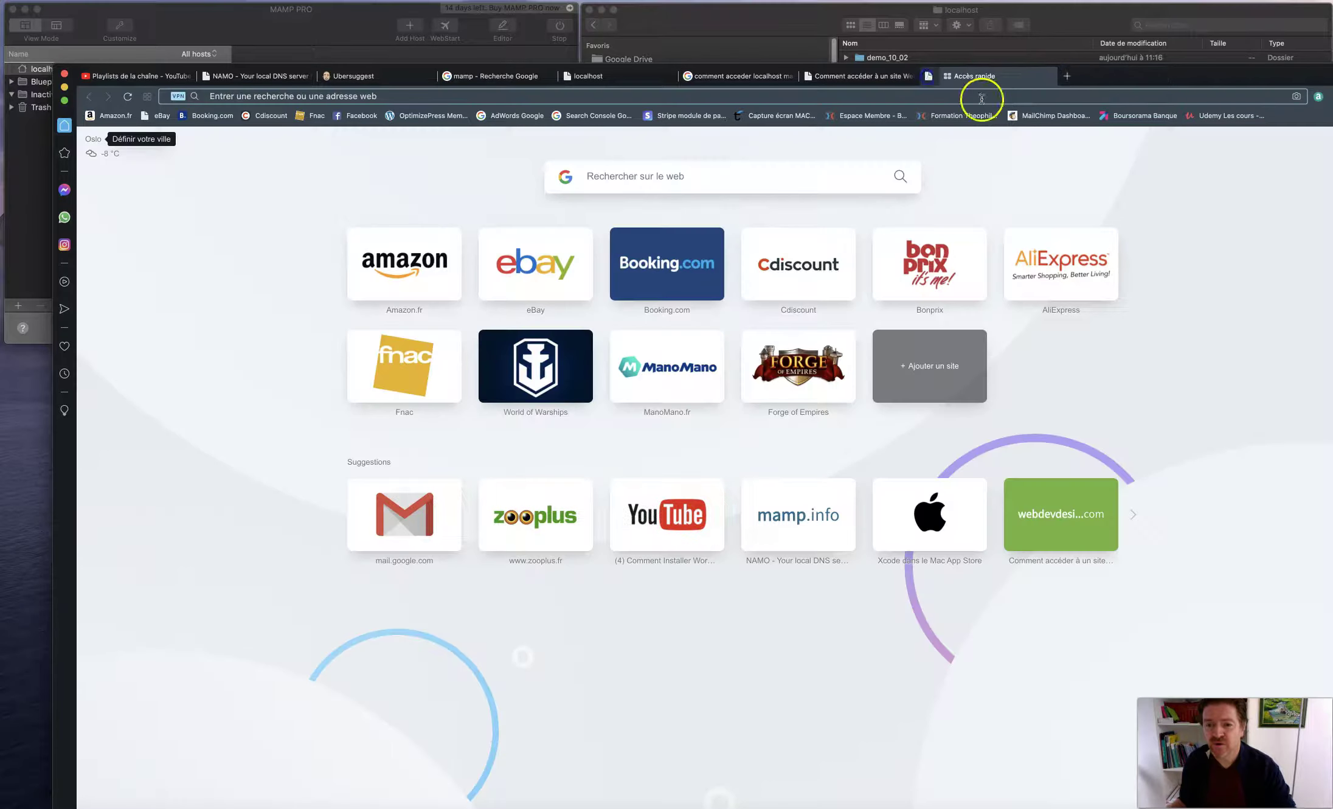
left_click(616, 173)
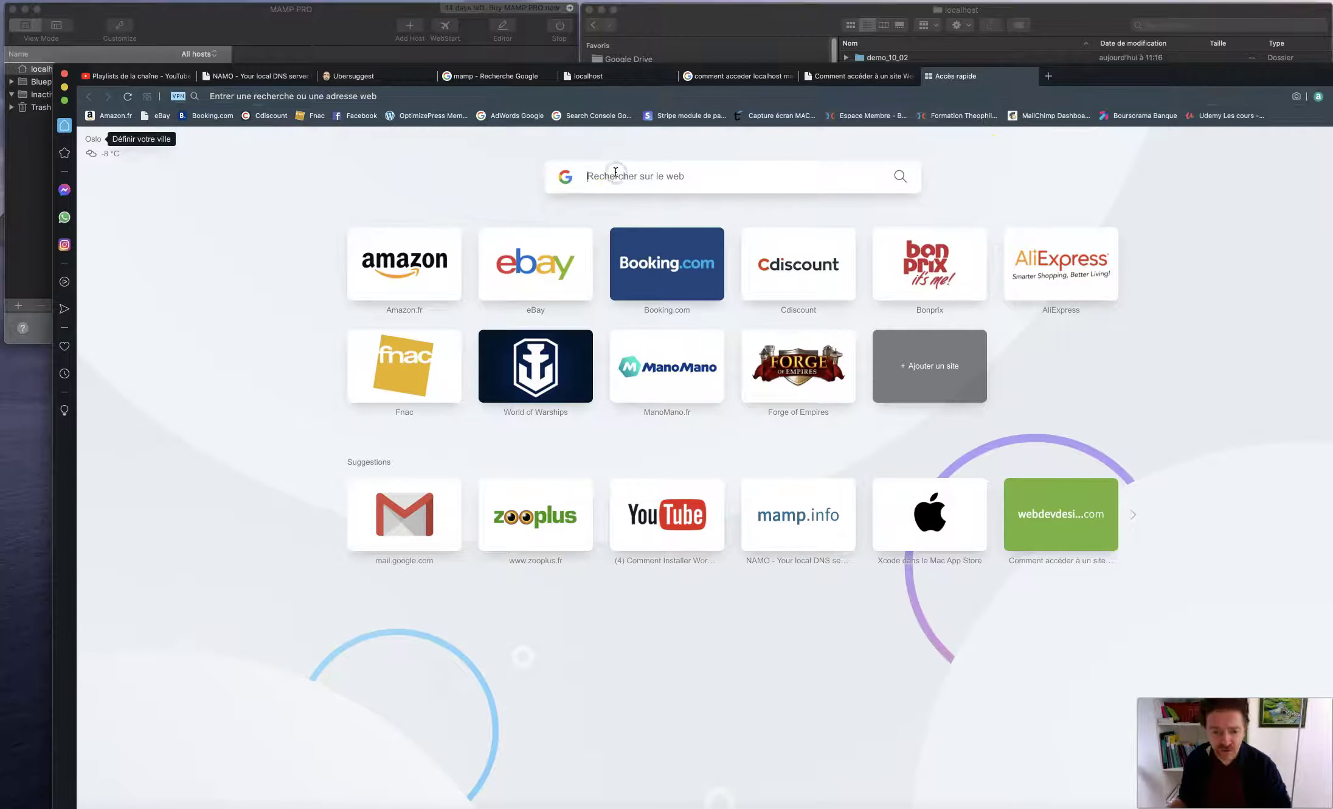
type("wordpress")
key("Return")
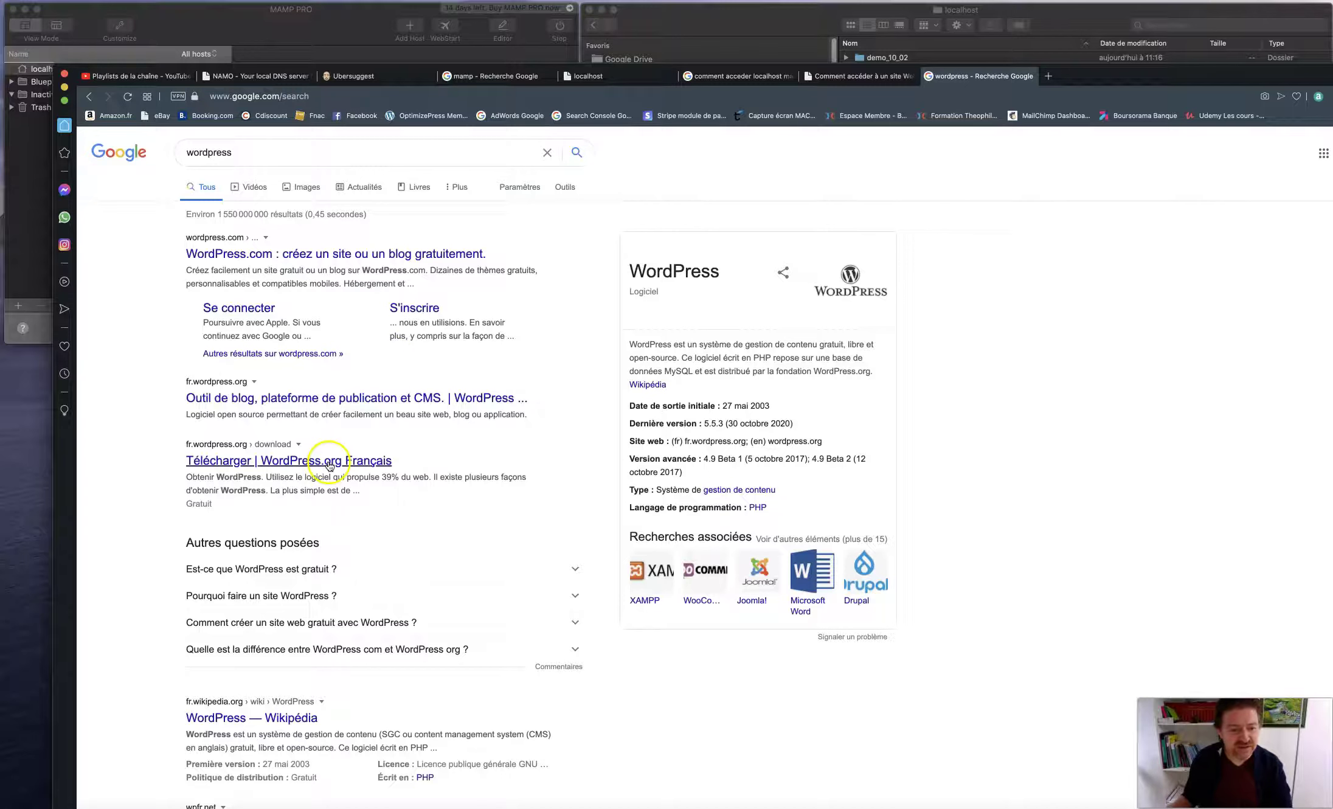
left_click(361, 465)
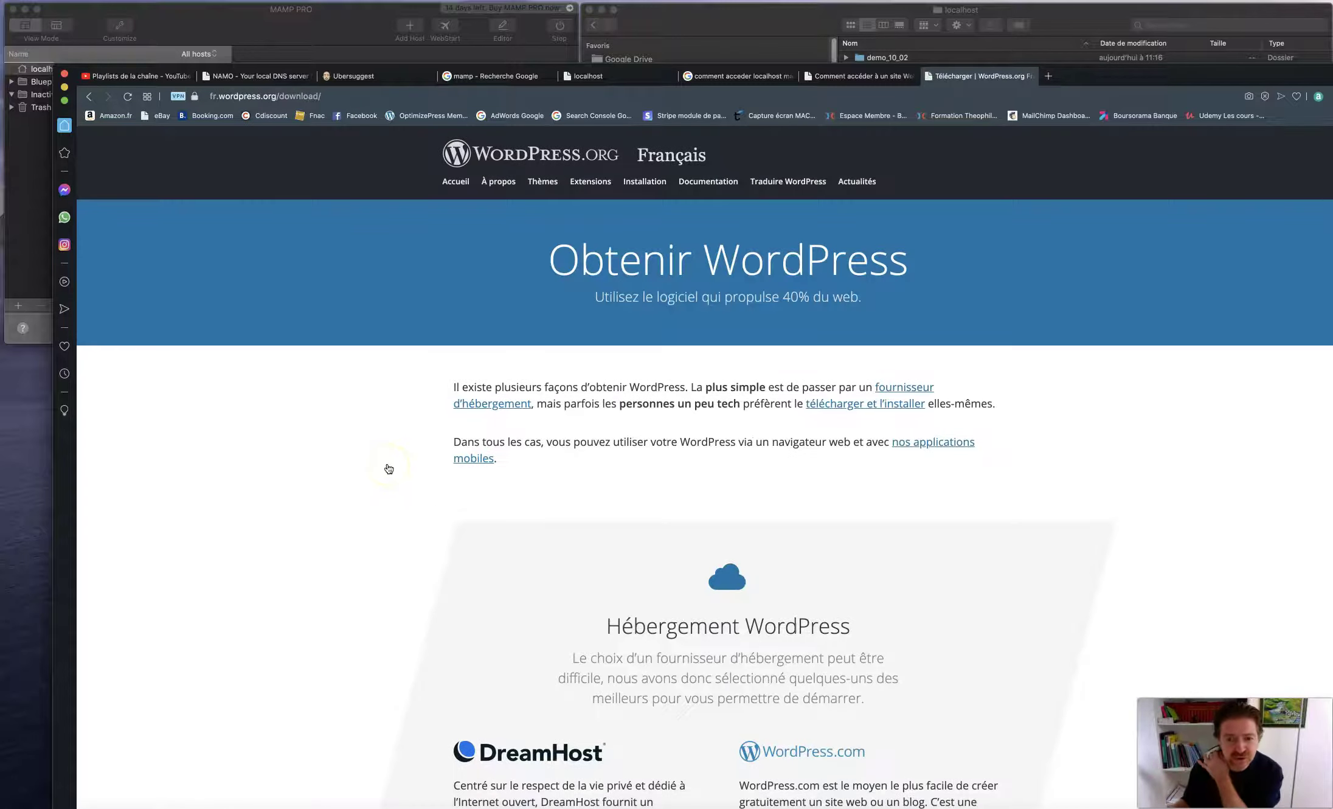
Shrink the browser window to fit beneath the other two and download WordPress 5.6.1.
scroll(389, 468, "down", 10)
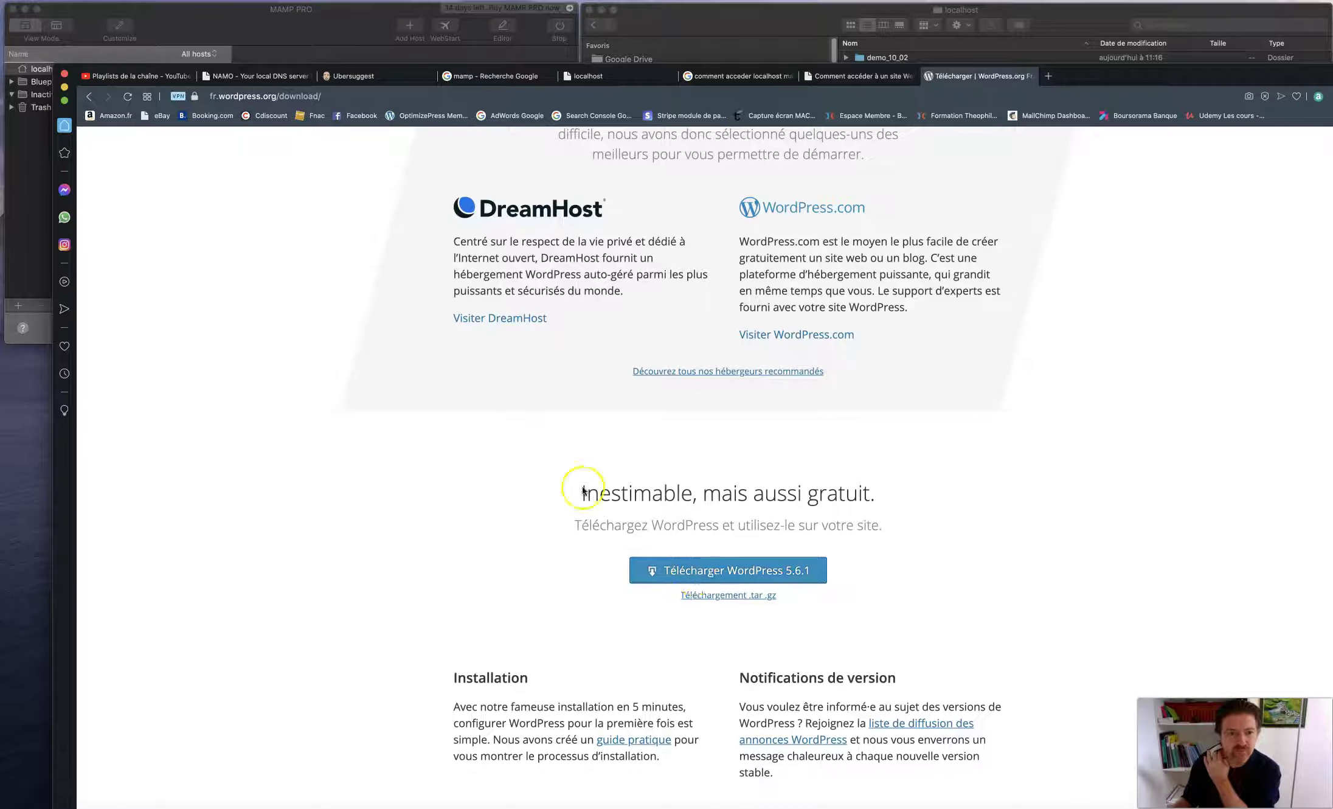
left_click_drag(1332, 77, 1284, 358)
scroll(689, 647, "up", 10)
scroll(598, 572, "down", 2)
left_click(672, 456)
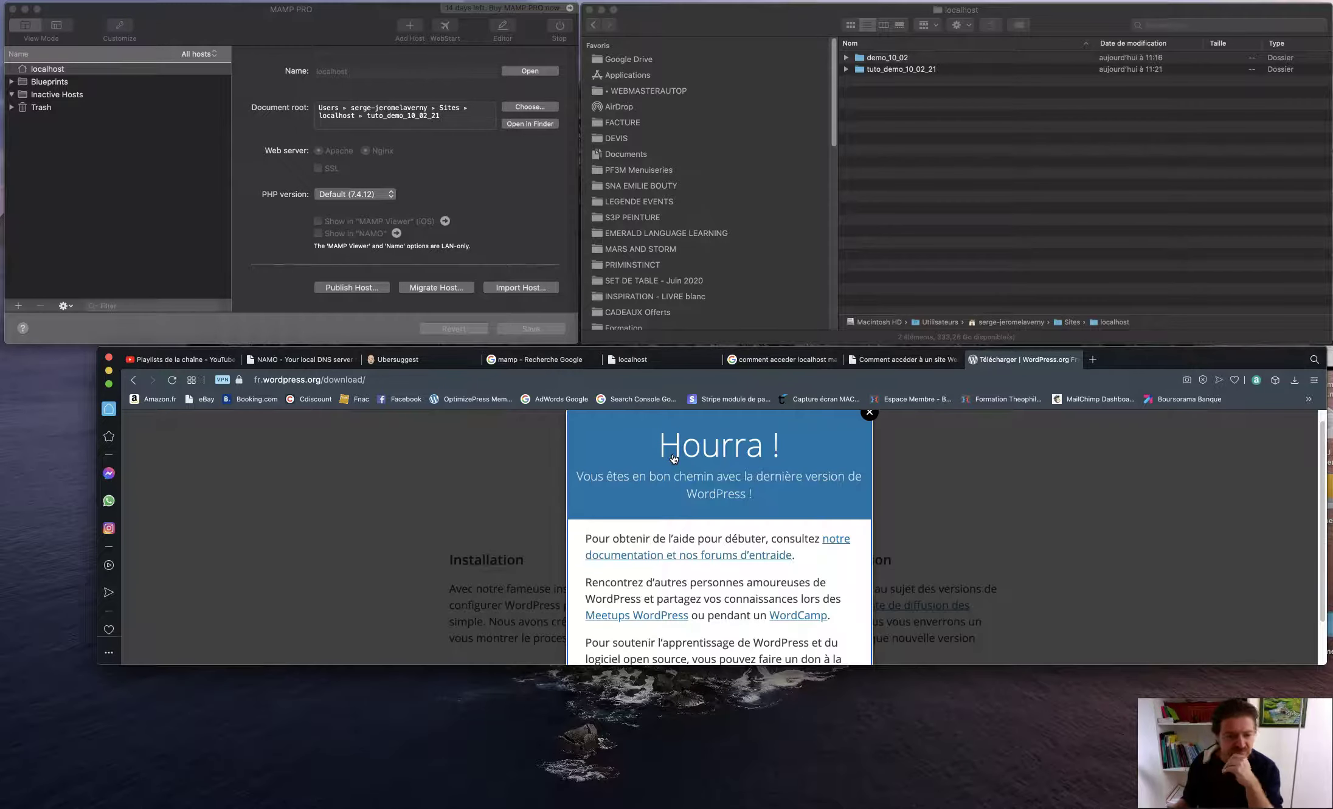
left_click(450, 505)
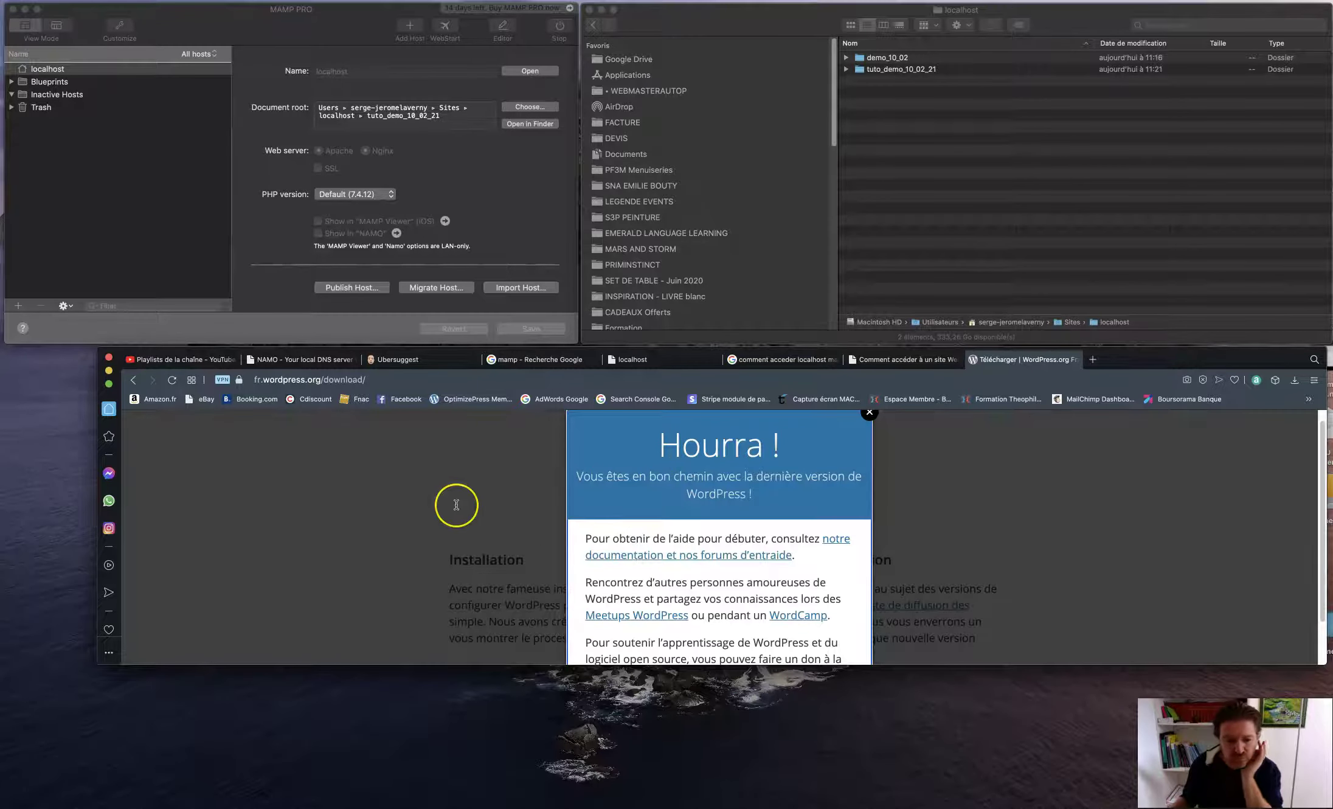
scroll(445, 505, "down", 2)
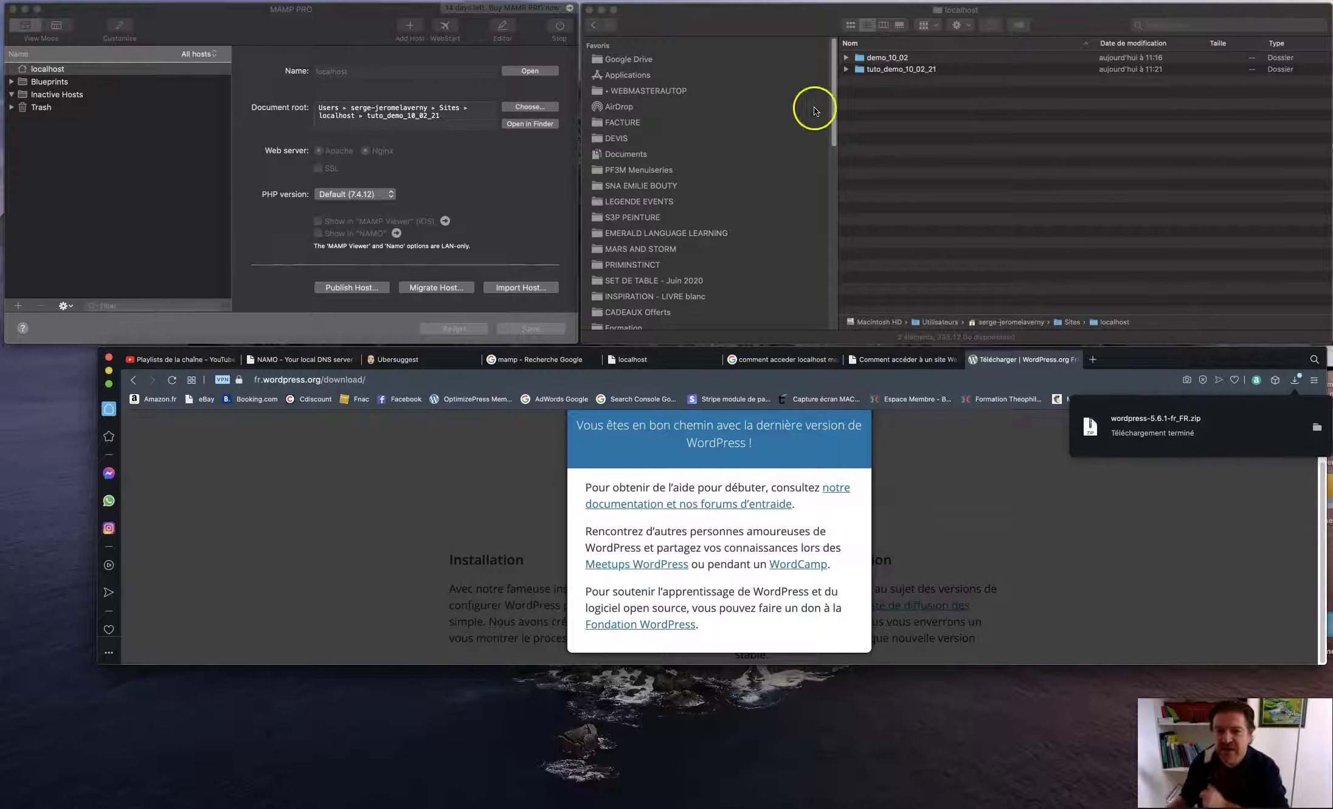
Put wordpress-5.6.1-fr_FR.zip into the tuto_demo_10_02_21 folder and unpack it there, closing the extra Finder window.
left_click_drag(1095, 432, 904, 73)
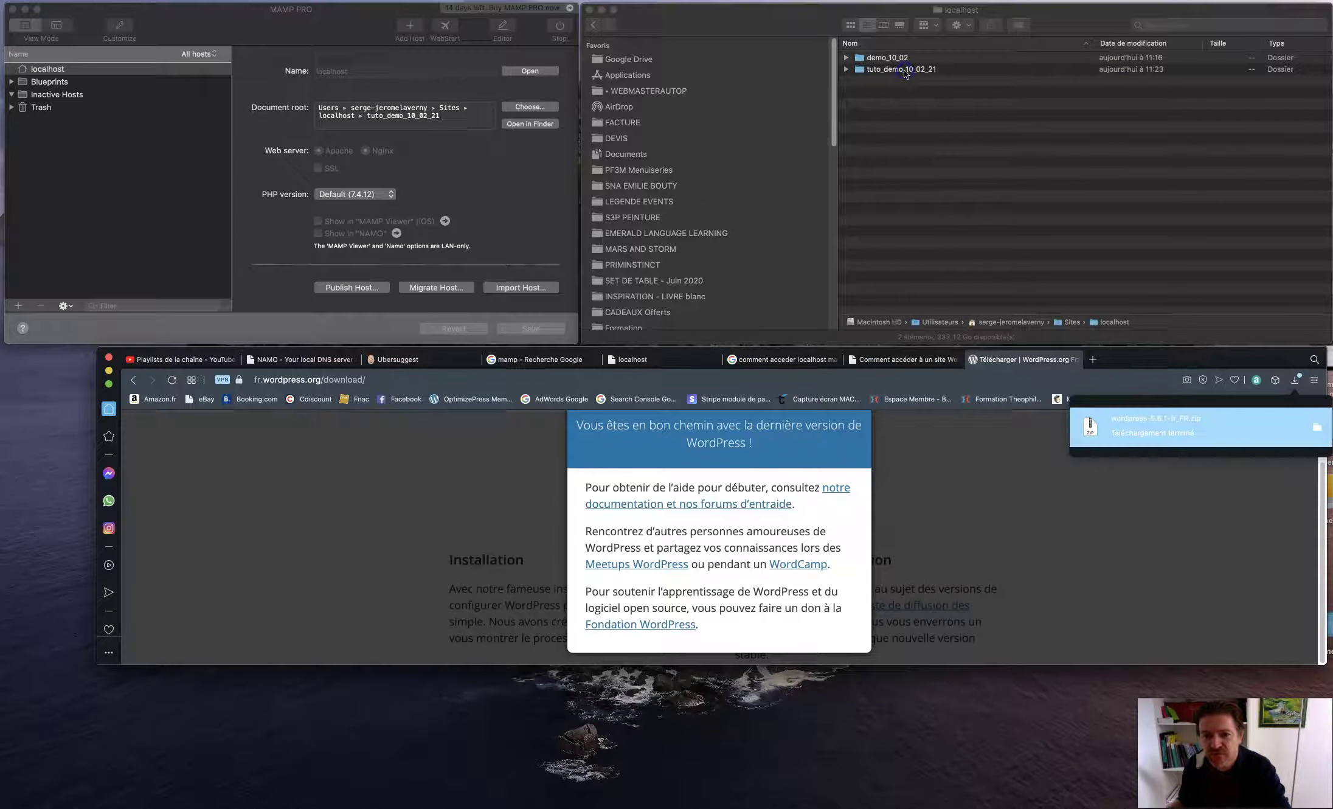
left_click(846, 69)
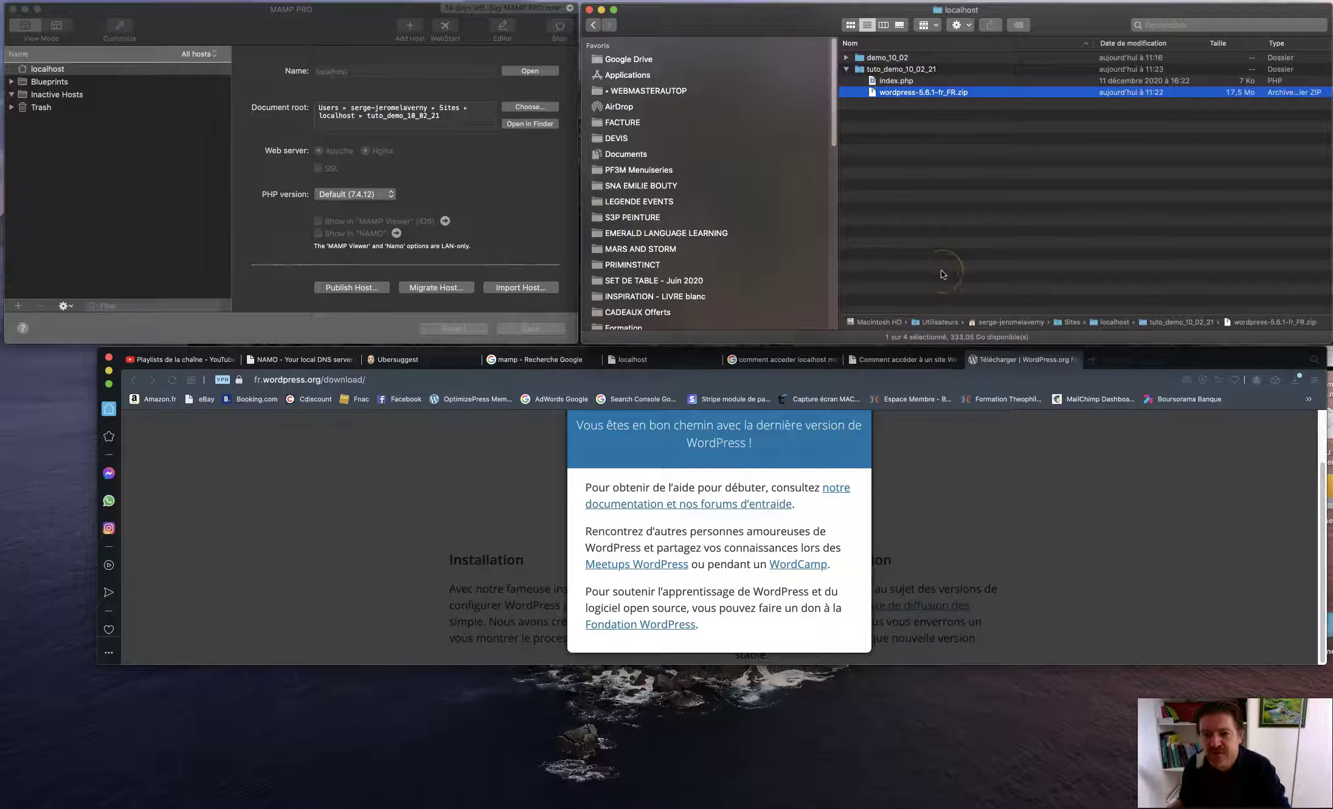
left_click(942, 233)
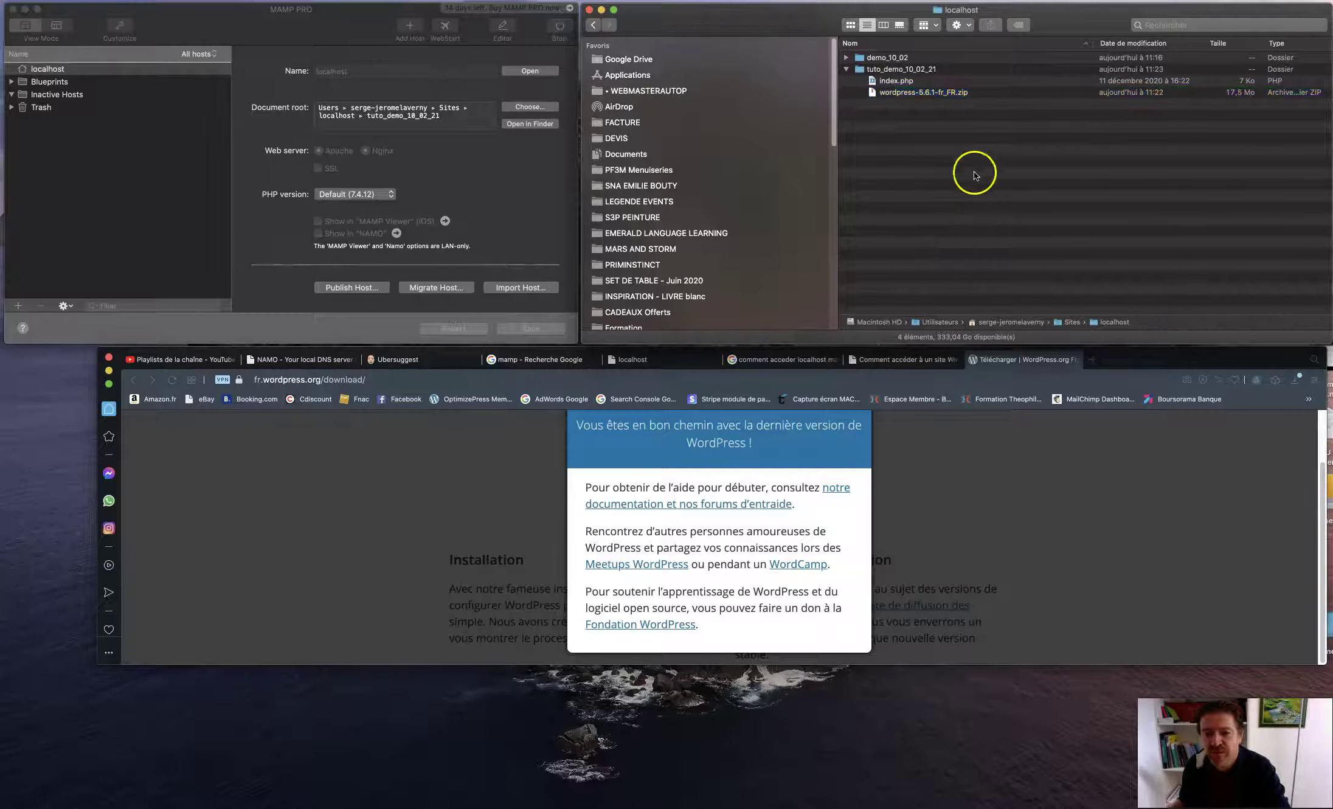
left_click(917, 93)
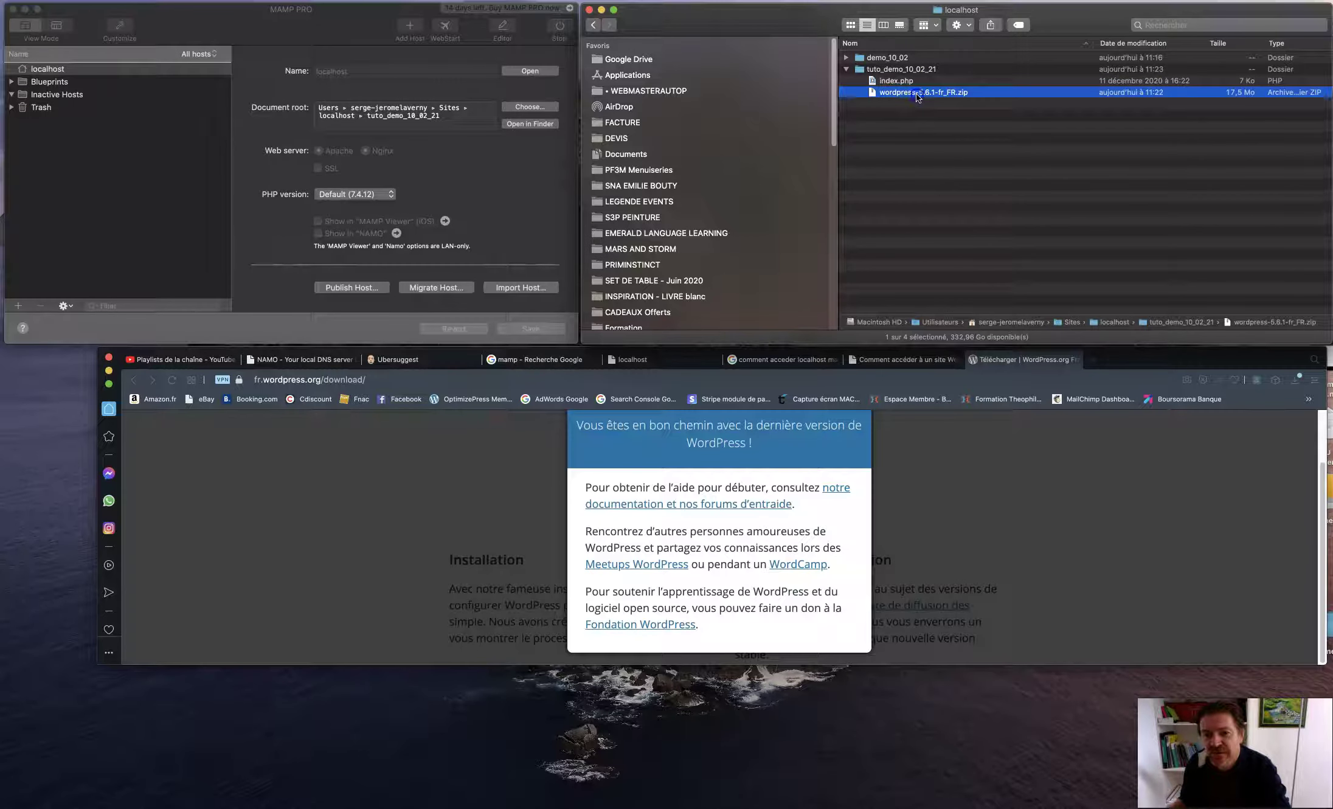
double_click(915, 92)
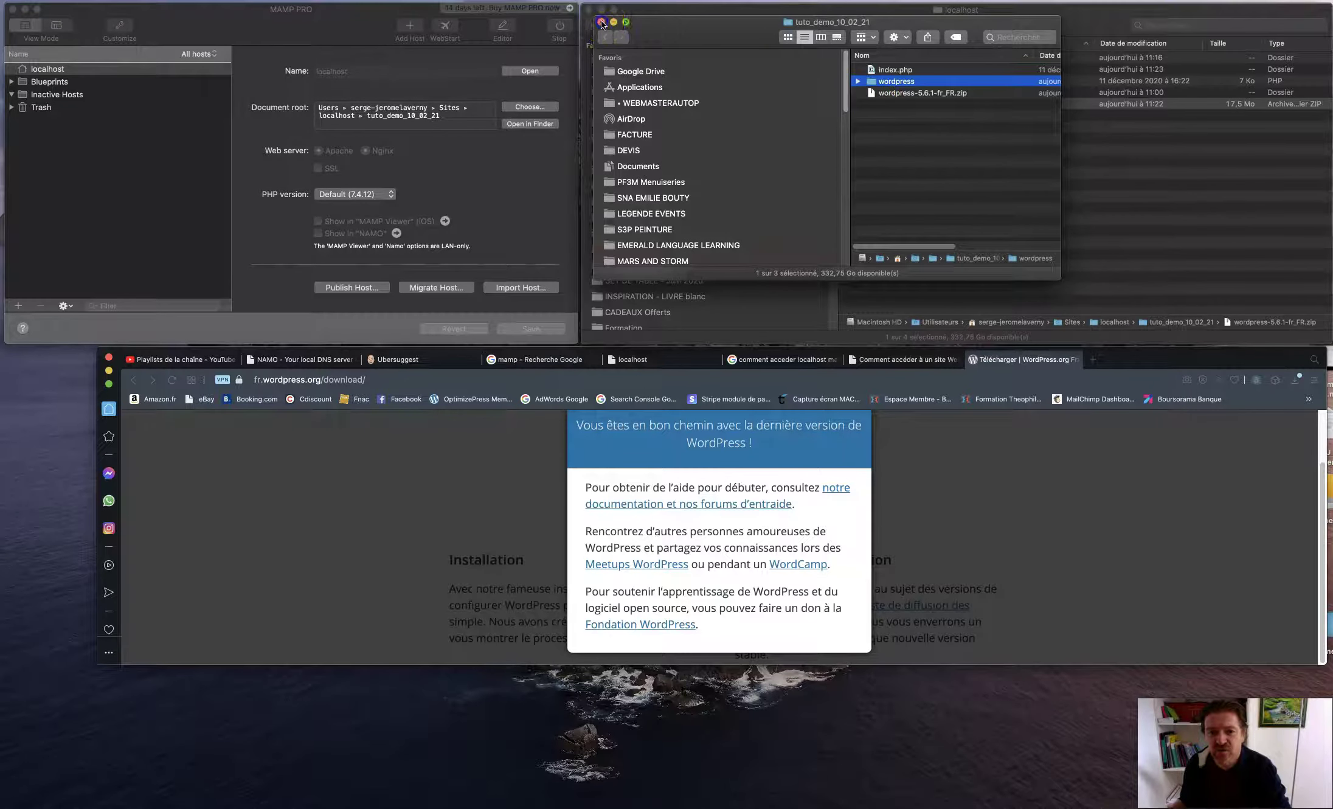
left_click(602, 22)
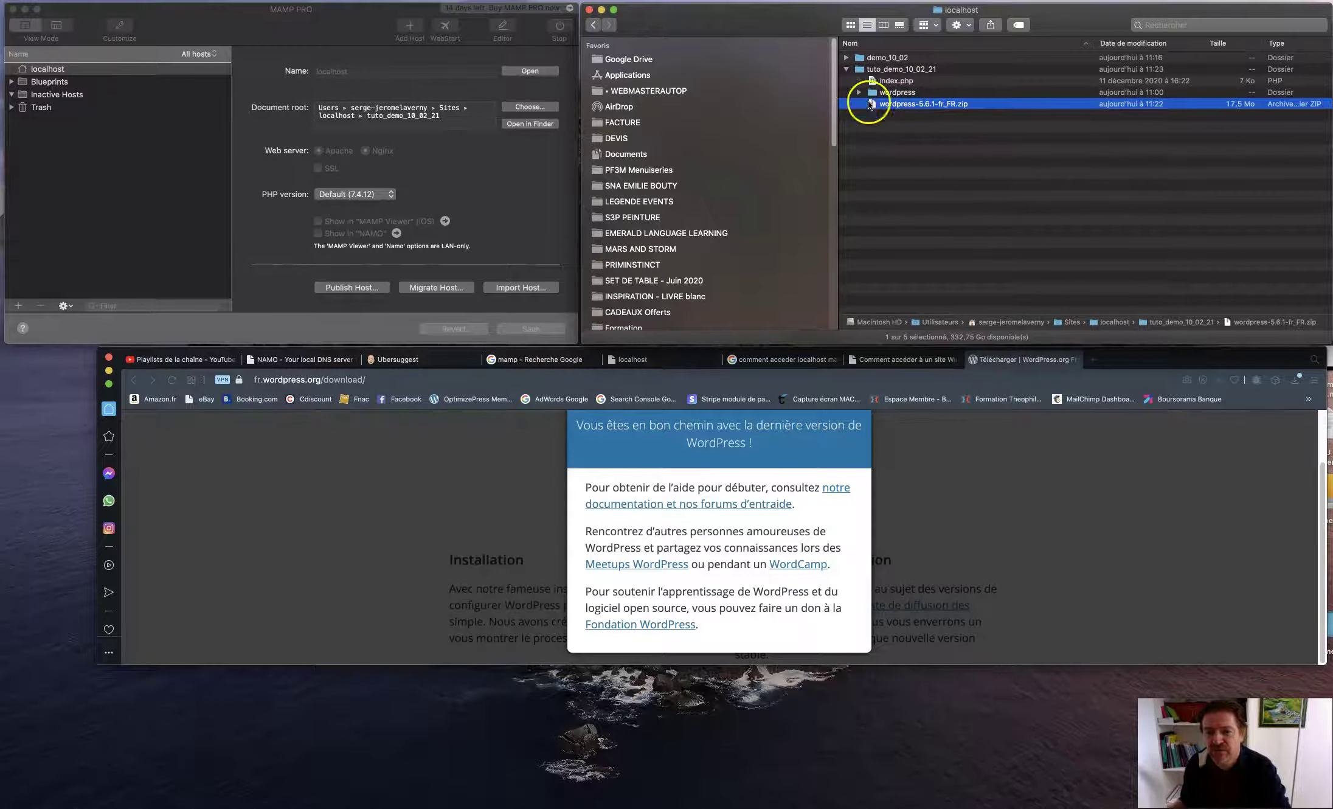
Move everything from the wordpress folder up into tuto_demo_10_02_21, replacing the existing index.php, and discard the emptied wordpress folder.
left_click_drag(1320, 342, 1316, 624)
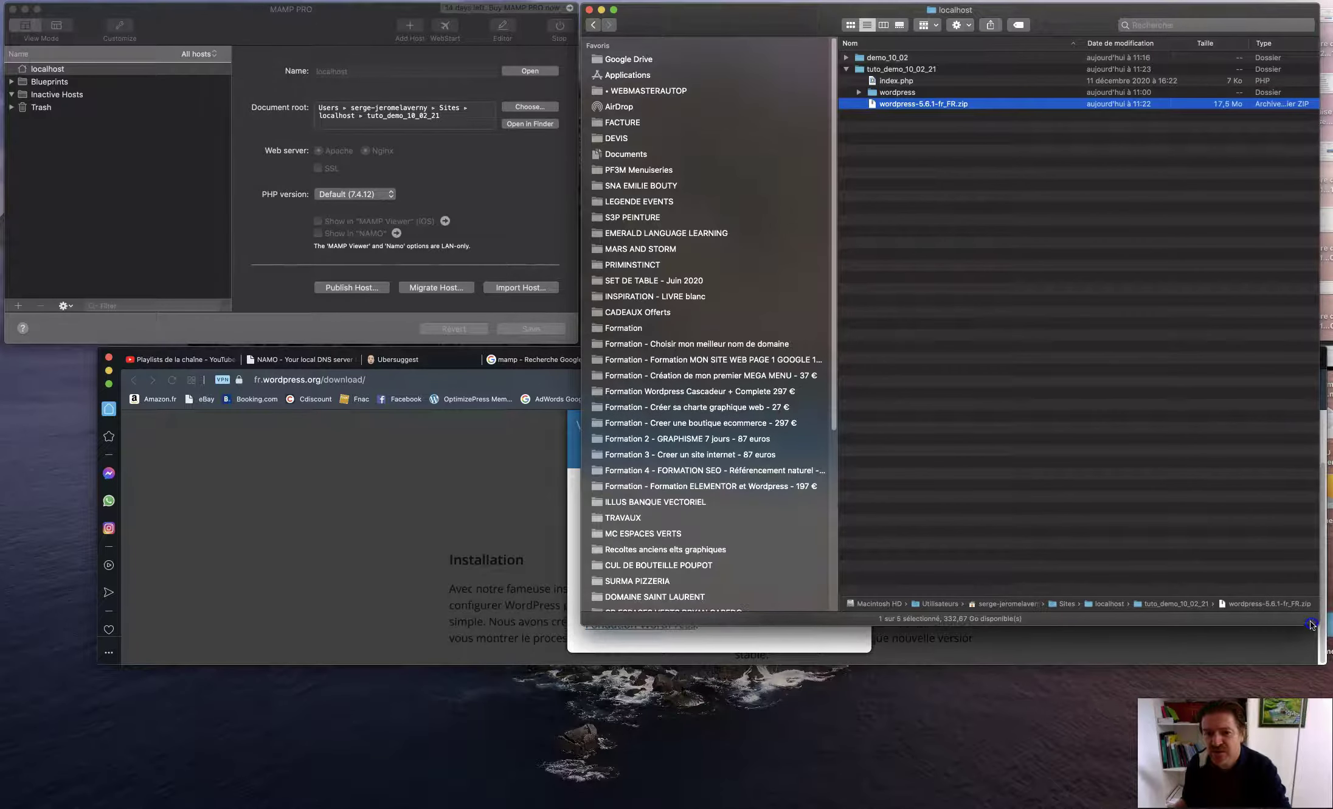
left_click(858, 93)
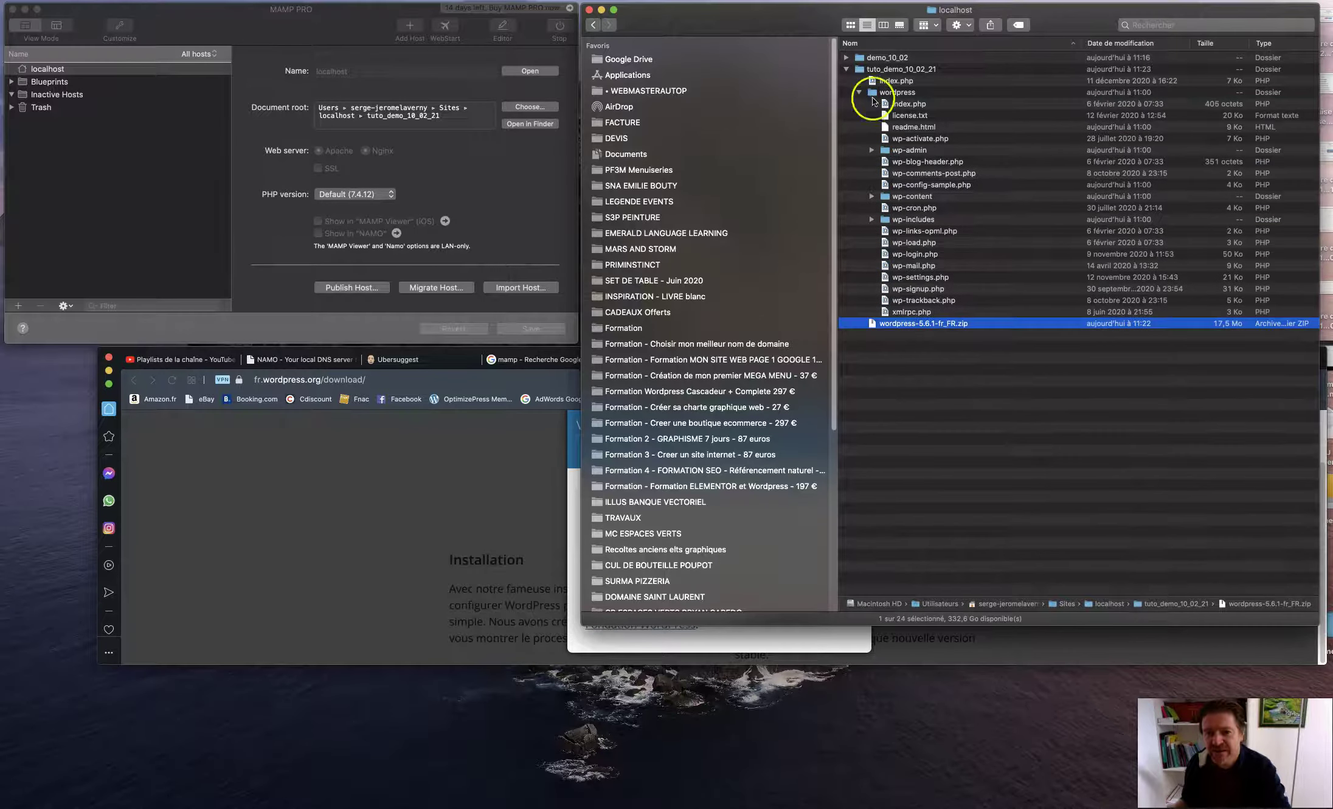
left_click(902, 104)
left_click(908, 311, "shift")
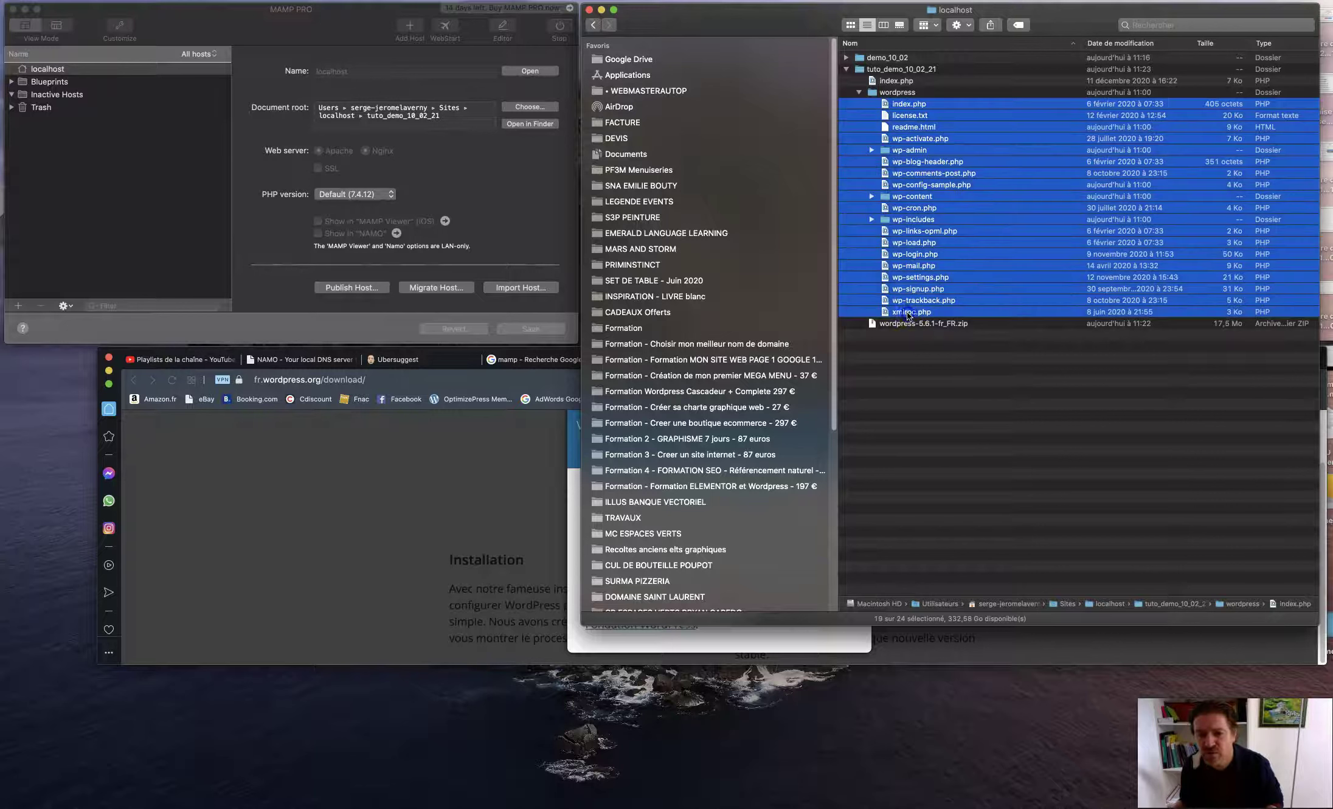
left_click_drag(903, 108, 903, 72)
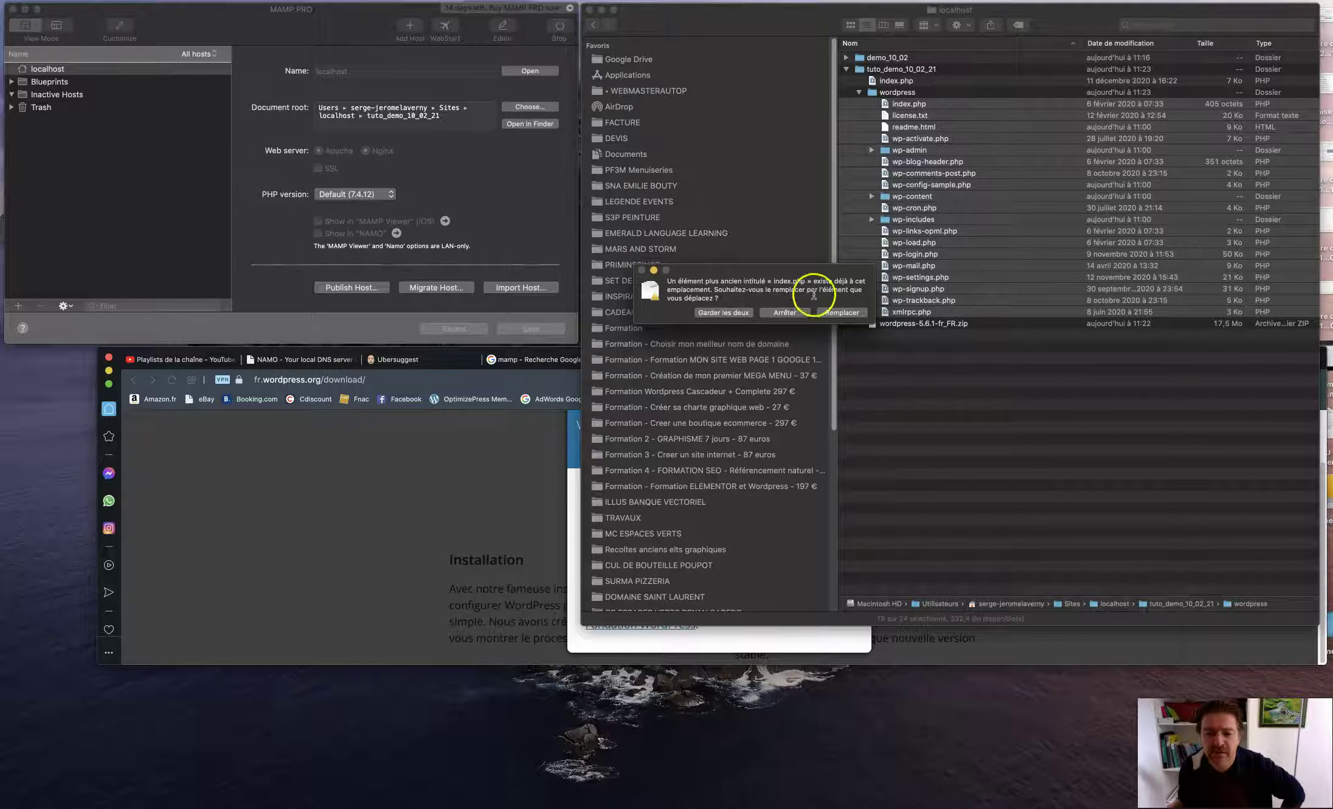
left_click(842, 313)
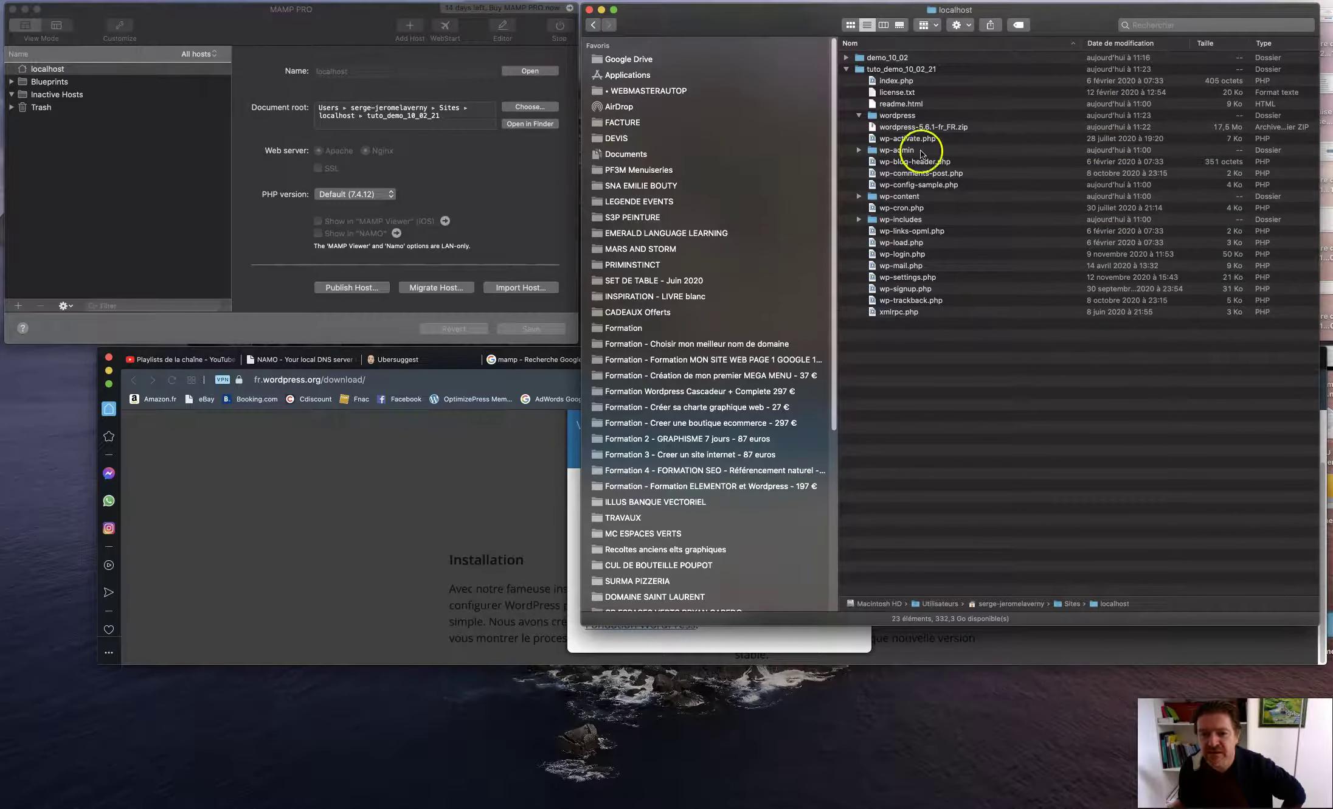
left_click_drag(898, 115, 1125, 462)
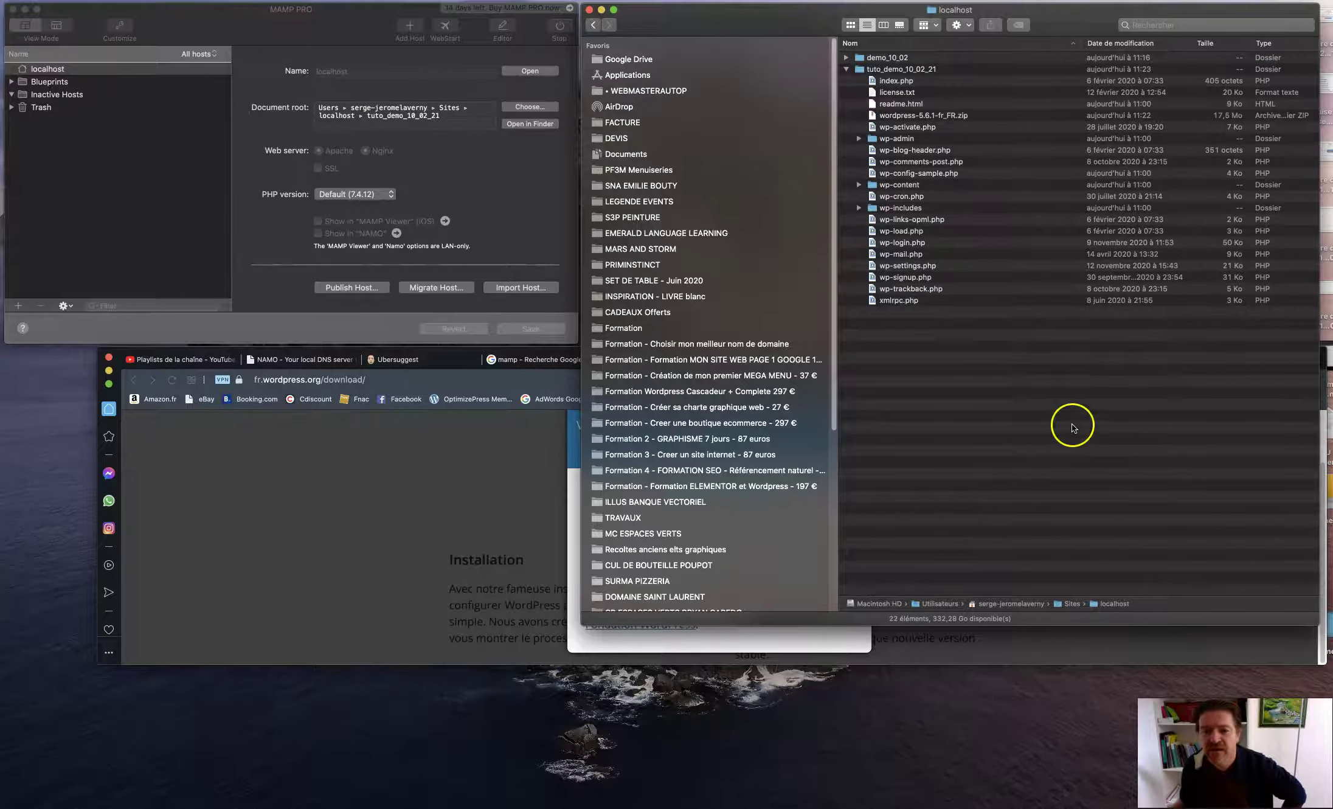
Collapse the tuto_demo_10_02_21 folder and shorten the Finder window so that it no longer covers the browser.
left_click(847, 70)
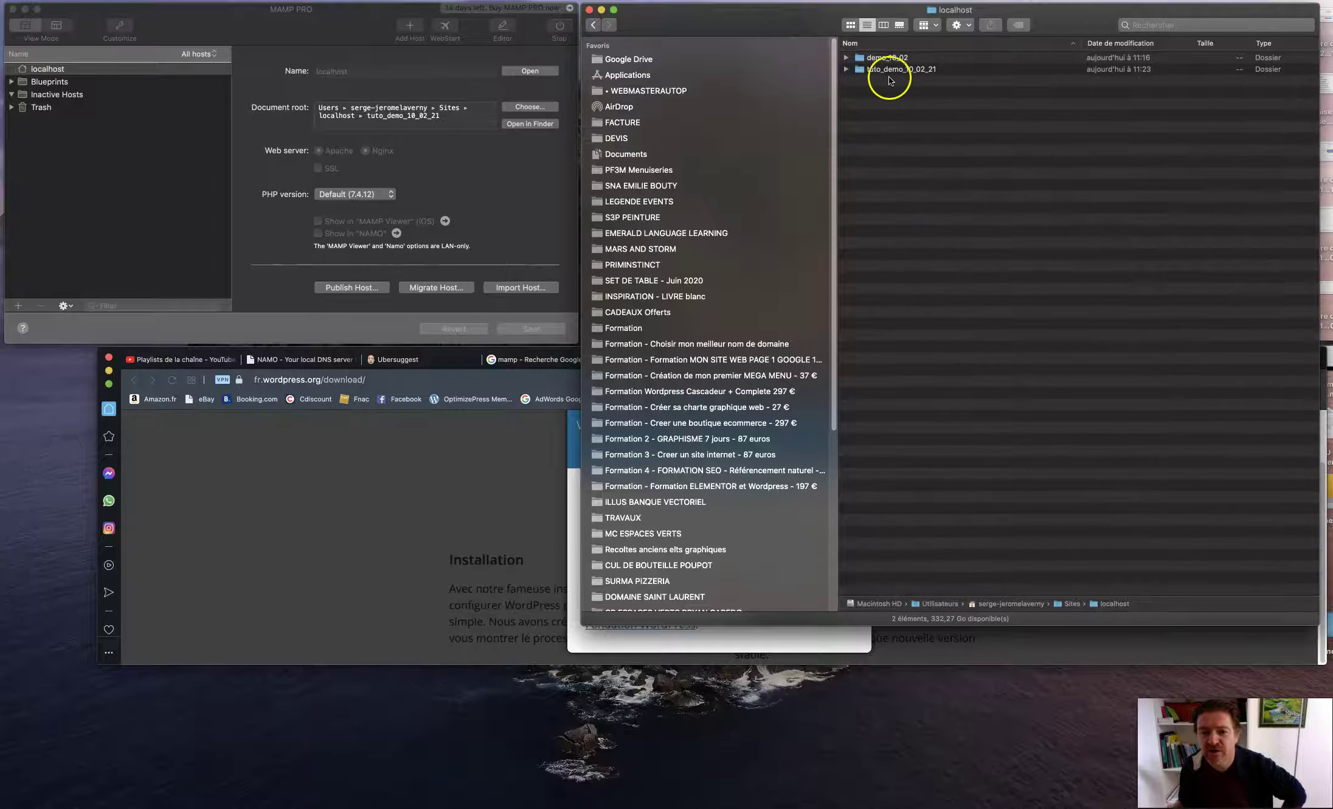
left_click(907, 71)
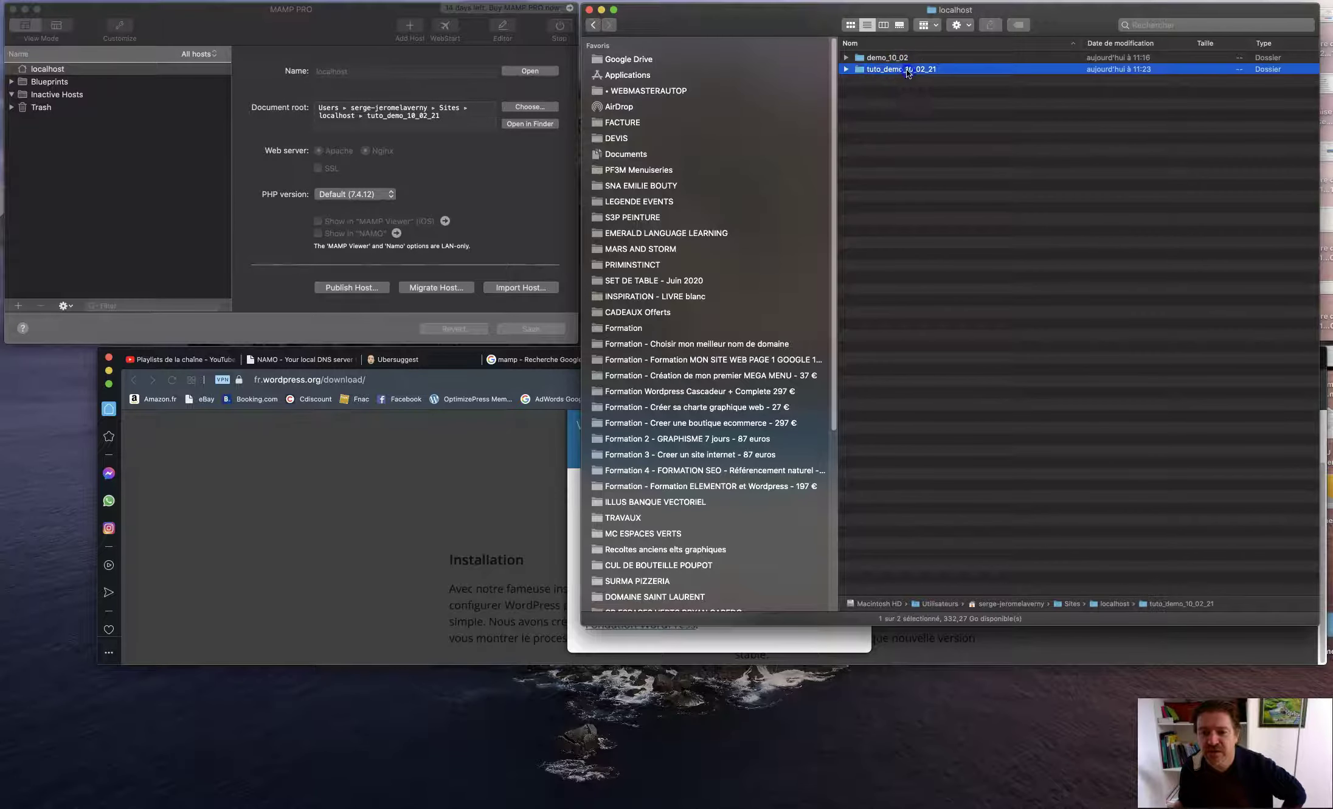
left_click(846, 70)
left_click(845, 70)
left_click_drag(1309, 624, 1322, 341)
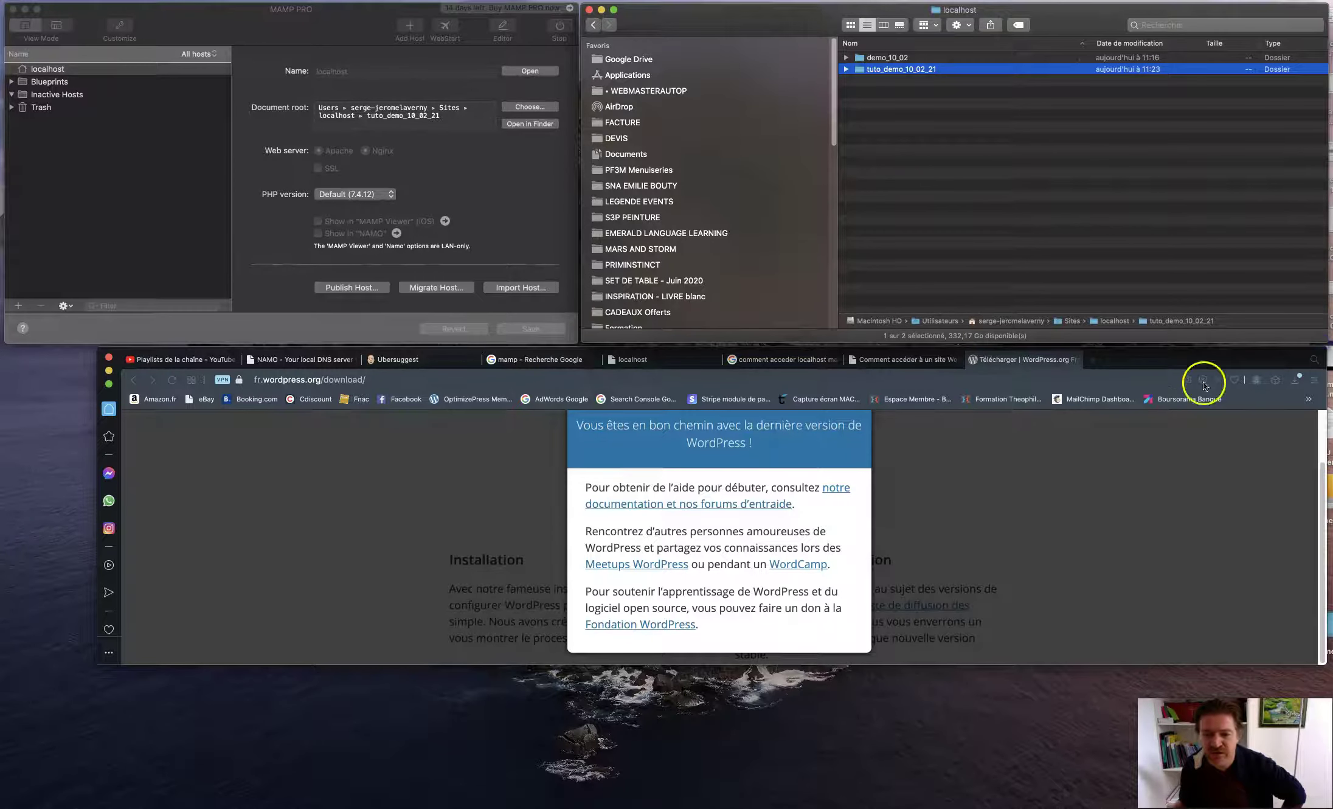
Switch to Opera, load localhost:8888 in a new tab, and enlarge the browser window to fill the screen.
left_click(1104, 367)
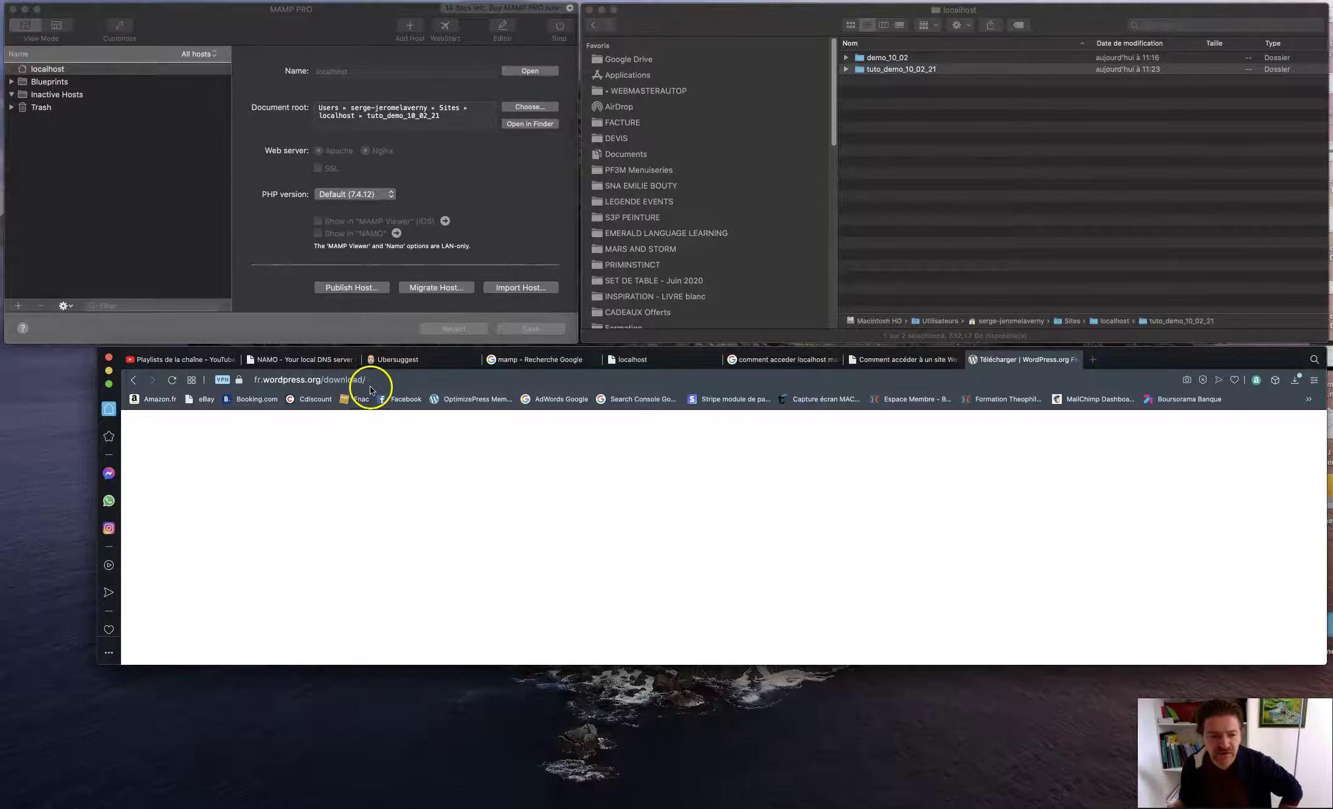
key("super+t")
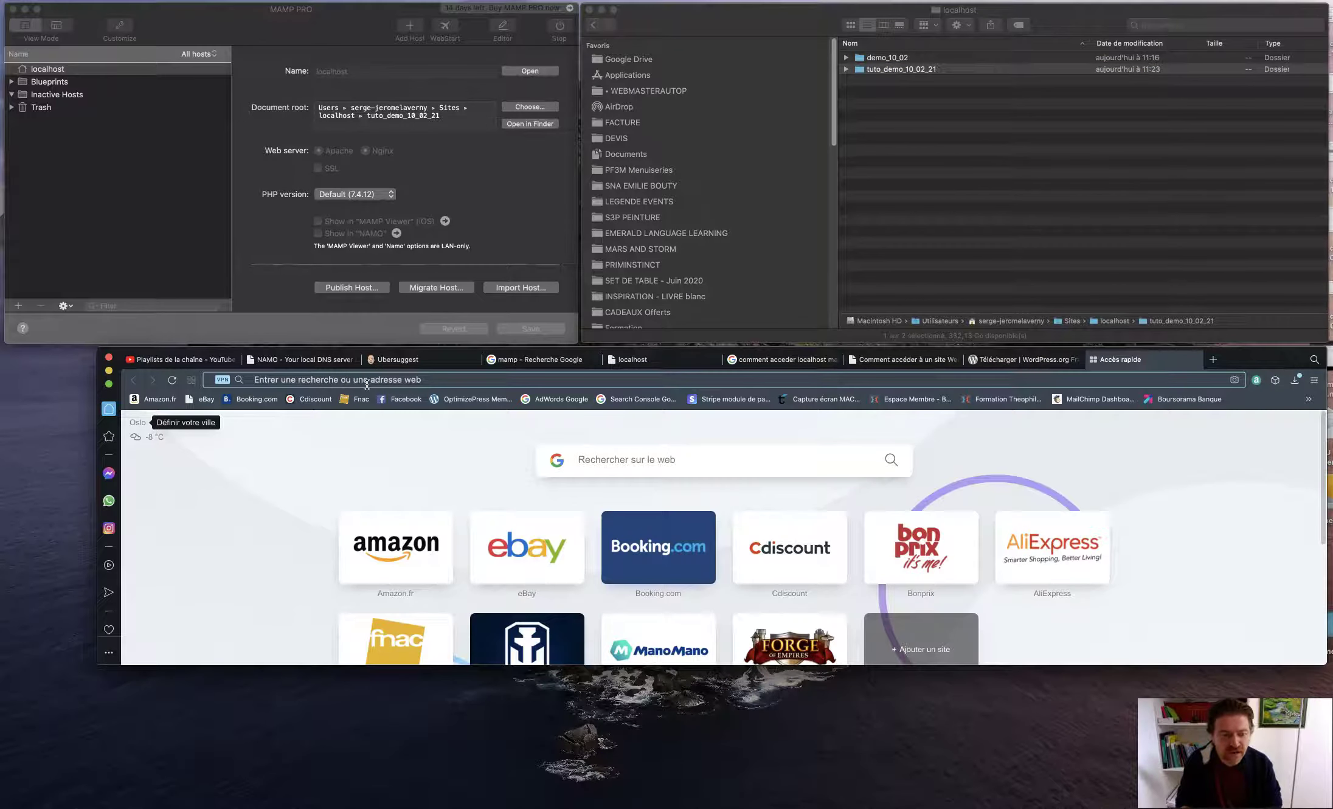
type("loca")
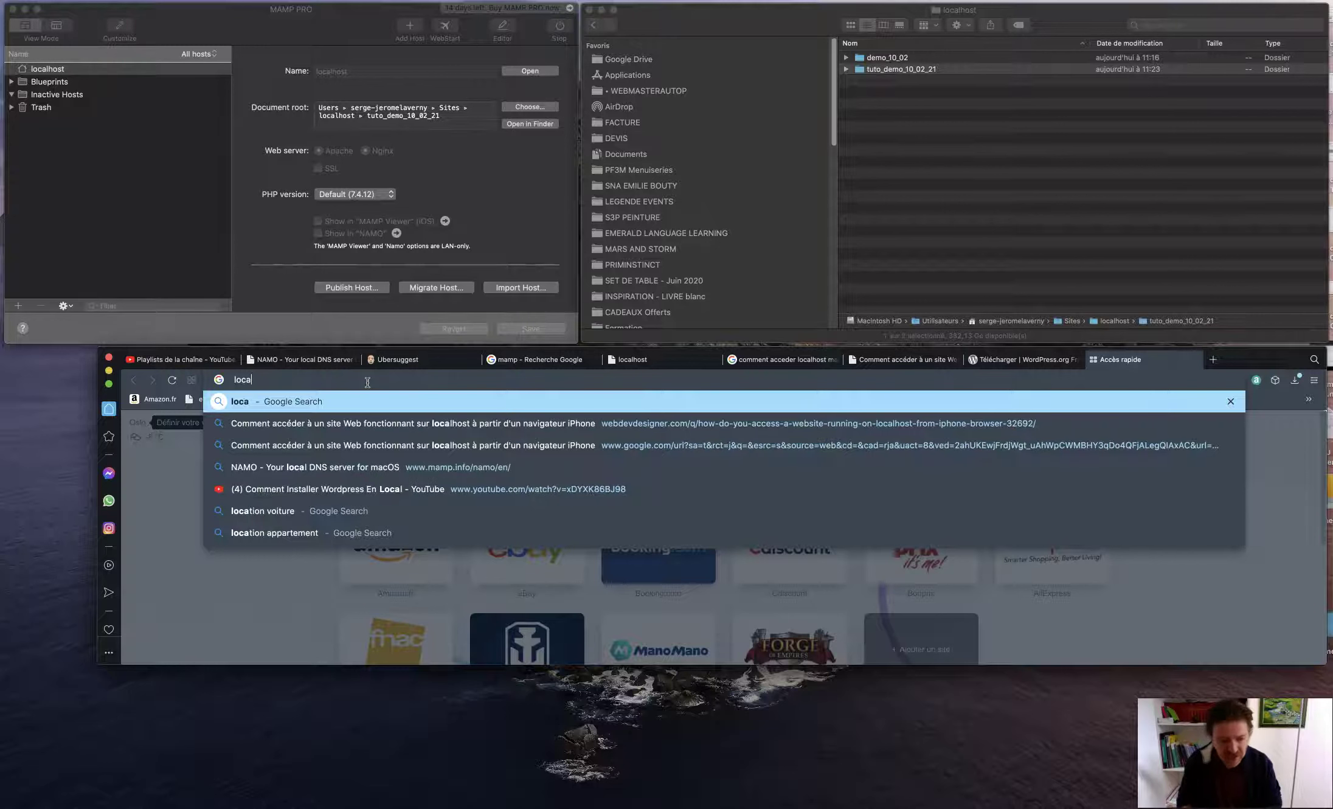
type("lhost:")
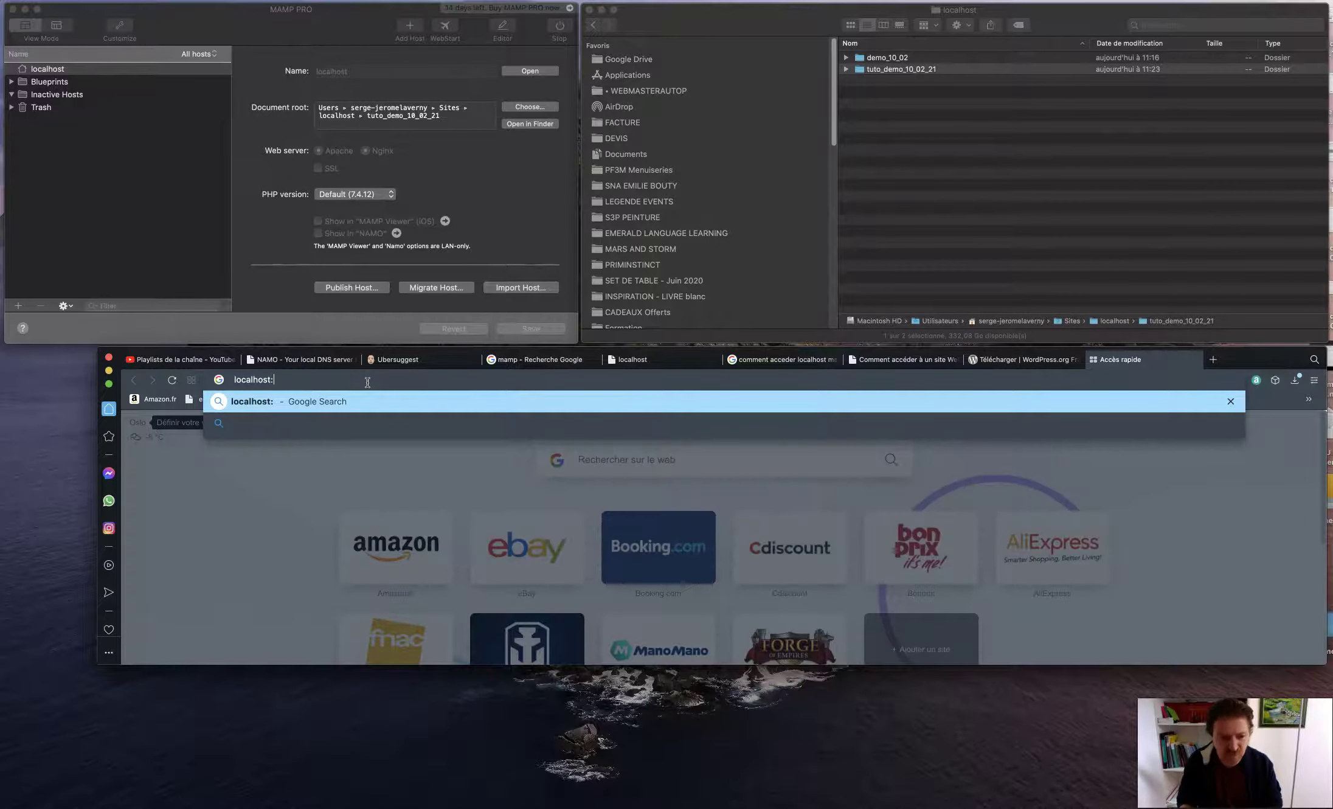
type("8888")
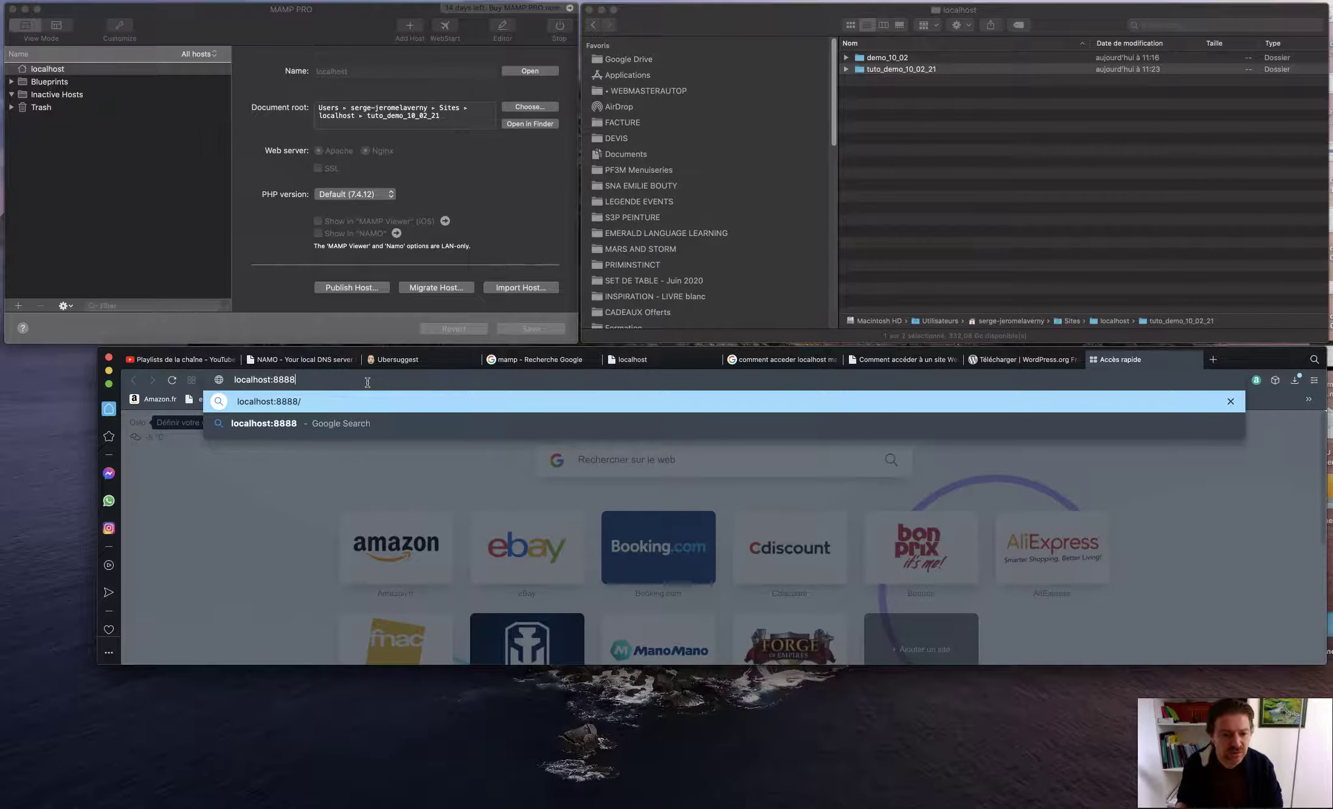
left_click_drag(98, 351, 3, 348)
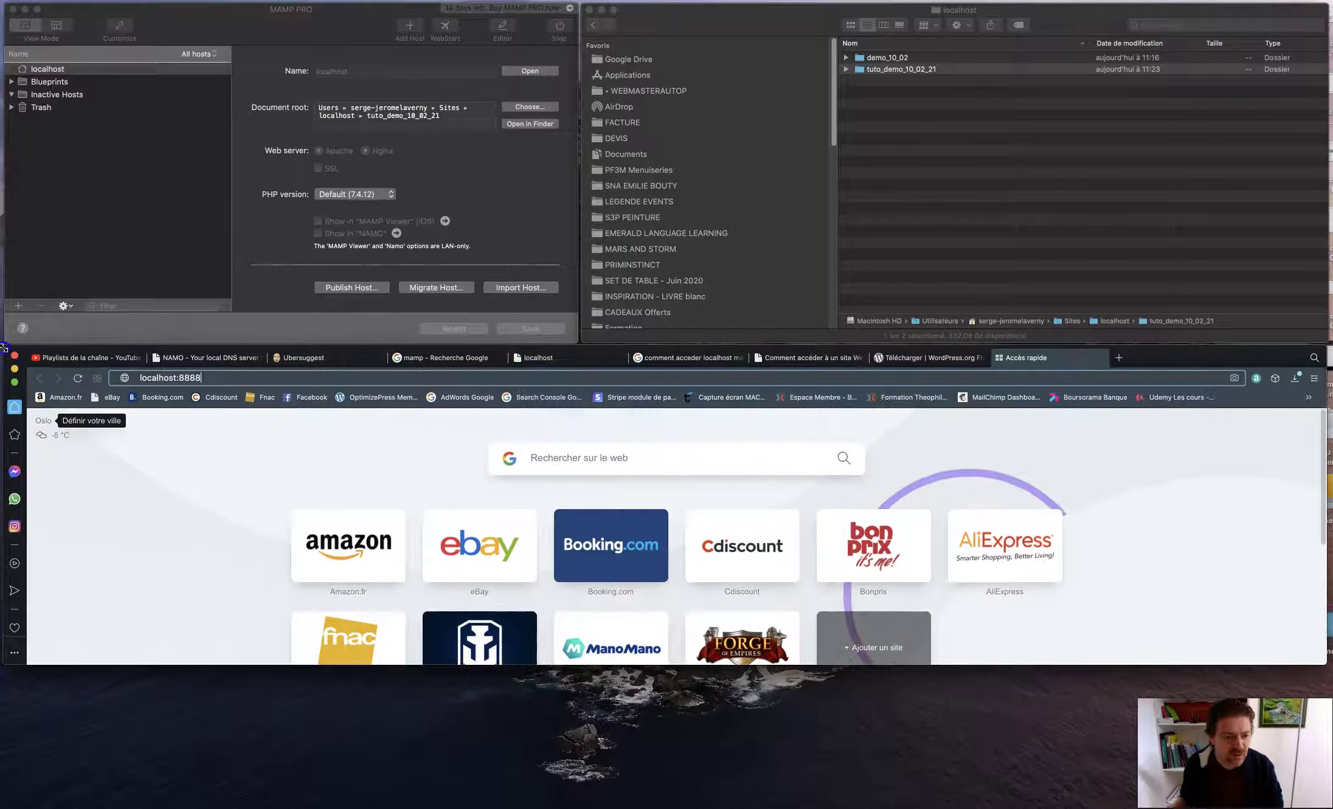
key("Return")
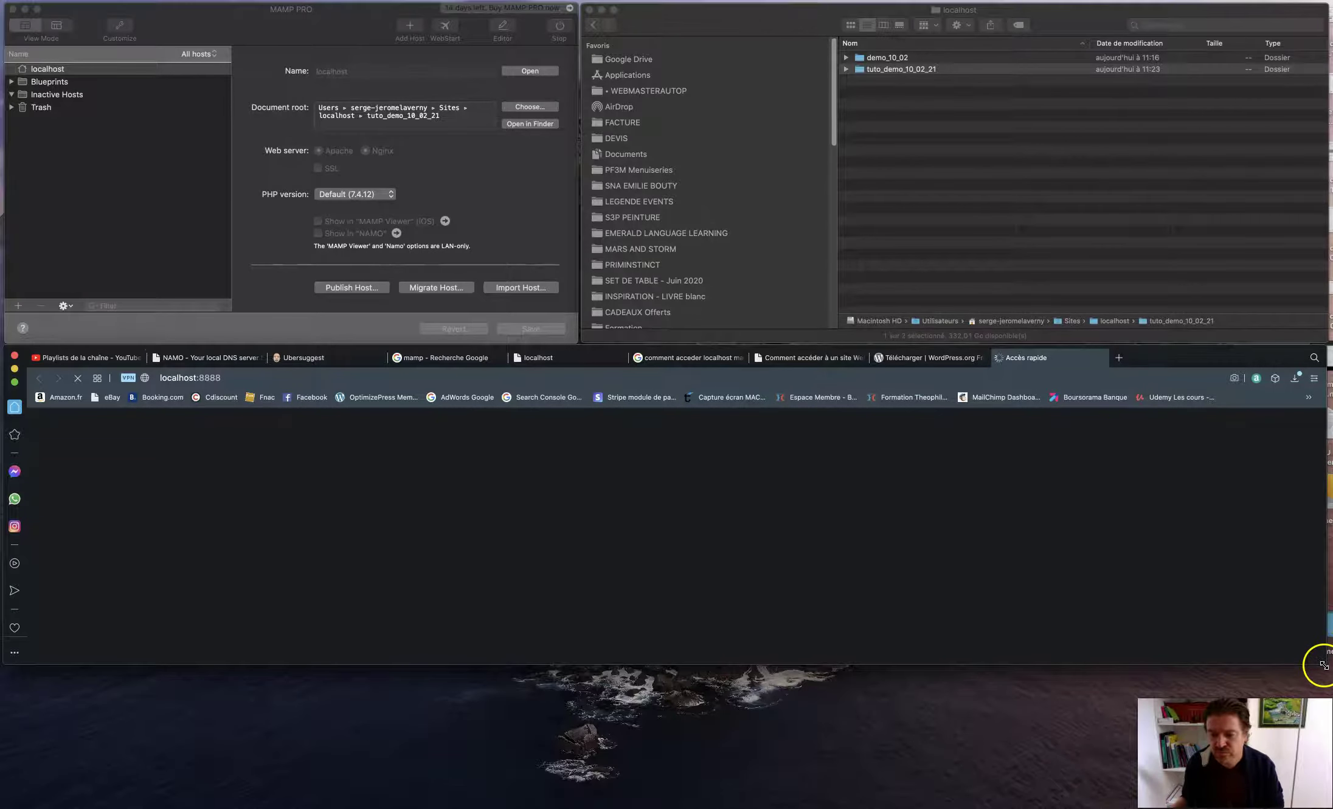
left_click_drag(1323, 665, 1321, 804)
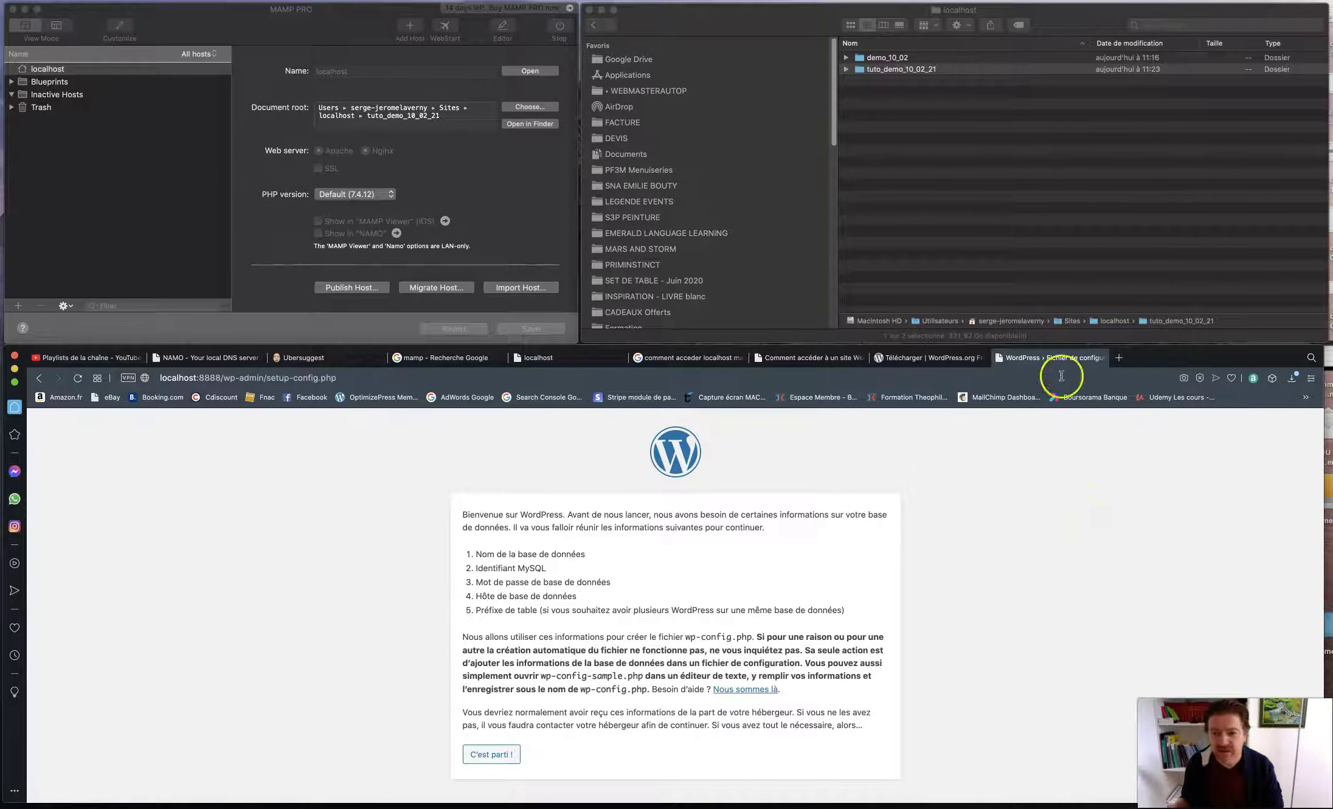
left_click_drag(1138, 346, 1138, 7)
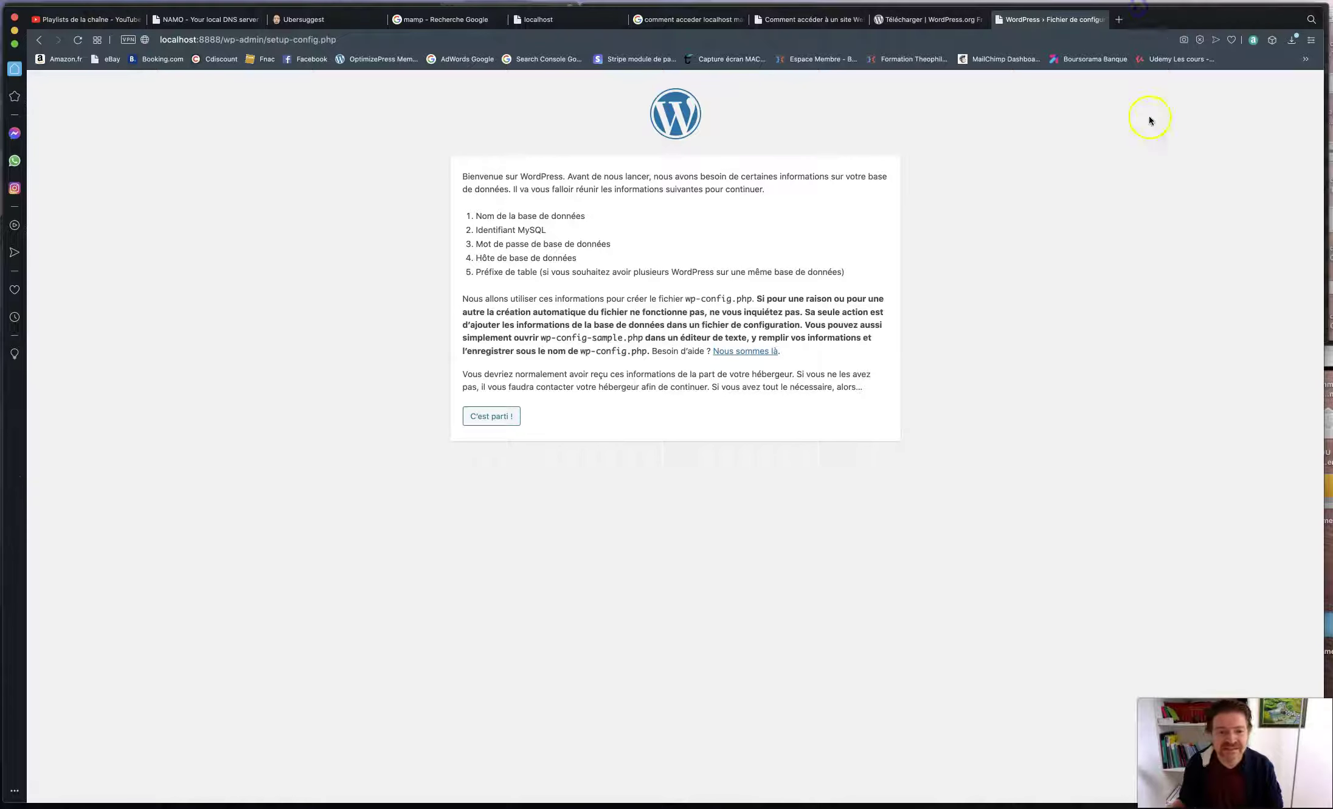
Start the WordPress configuration and review the instructions above the database connection form.
left_click(494, 418)
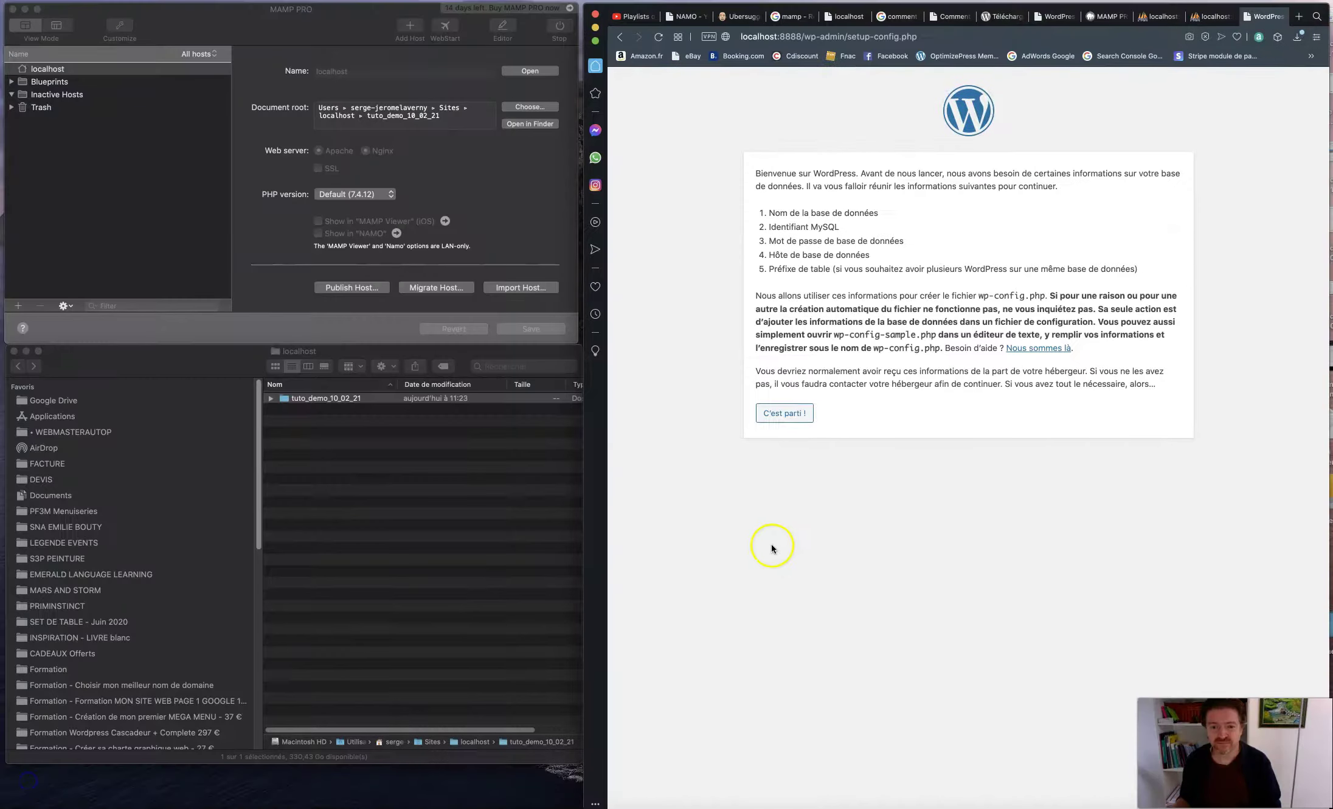
left_click(782, 414)
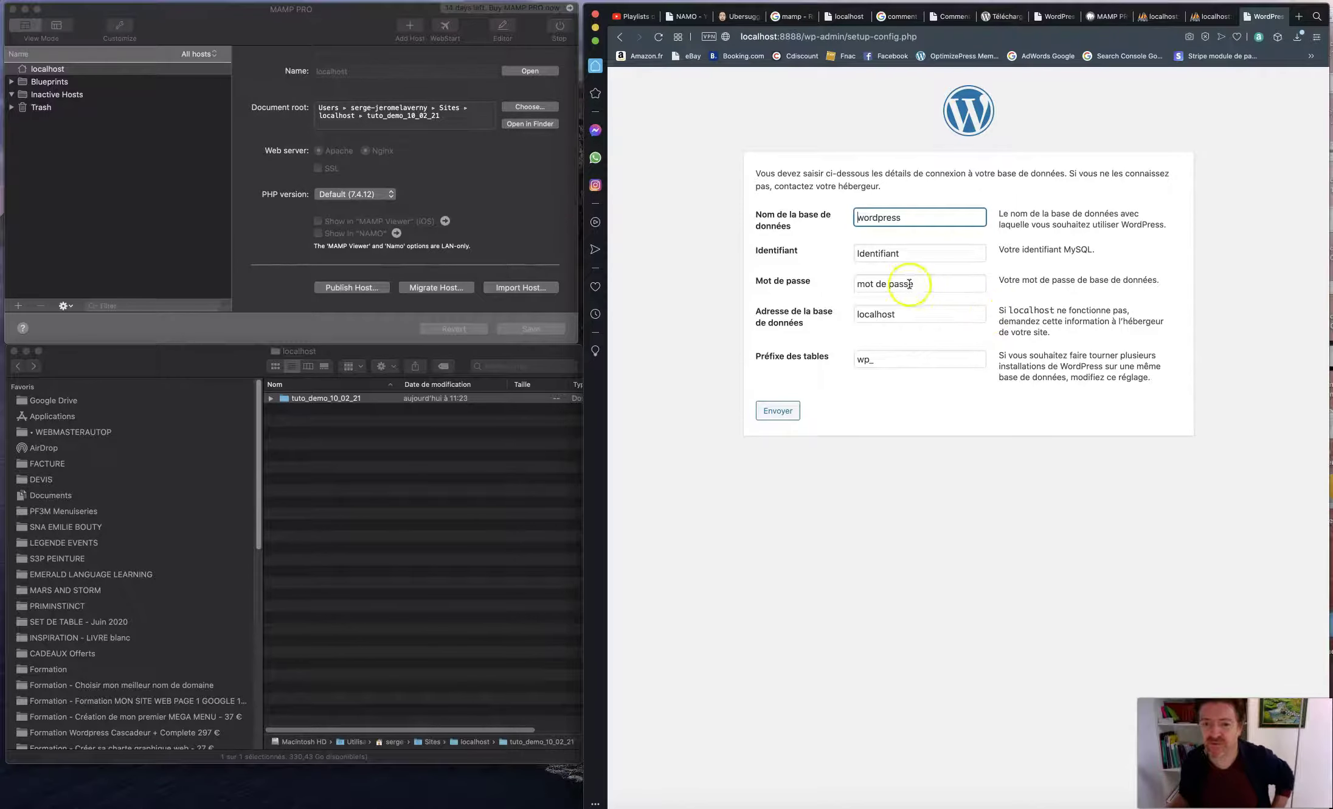
left_click_drag(859, 177, 970, 174)
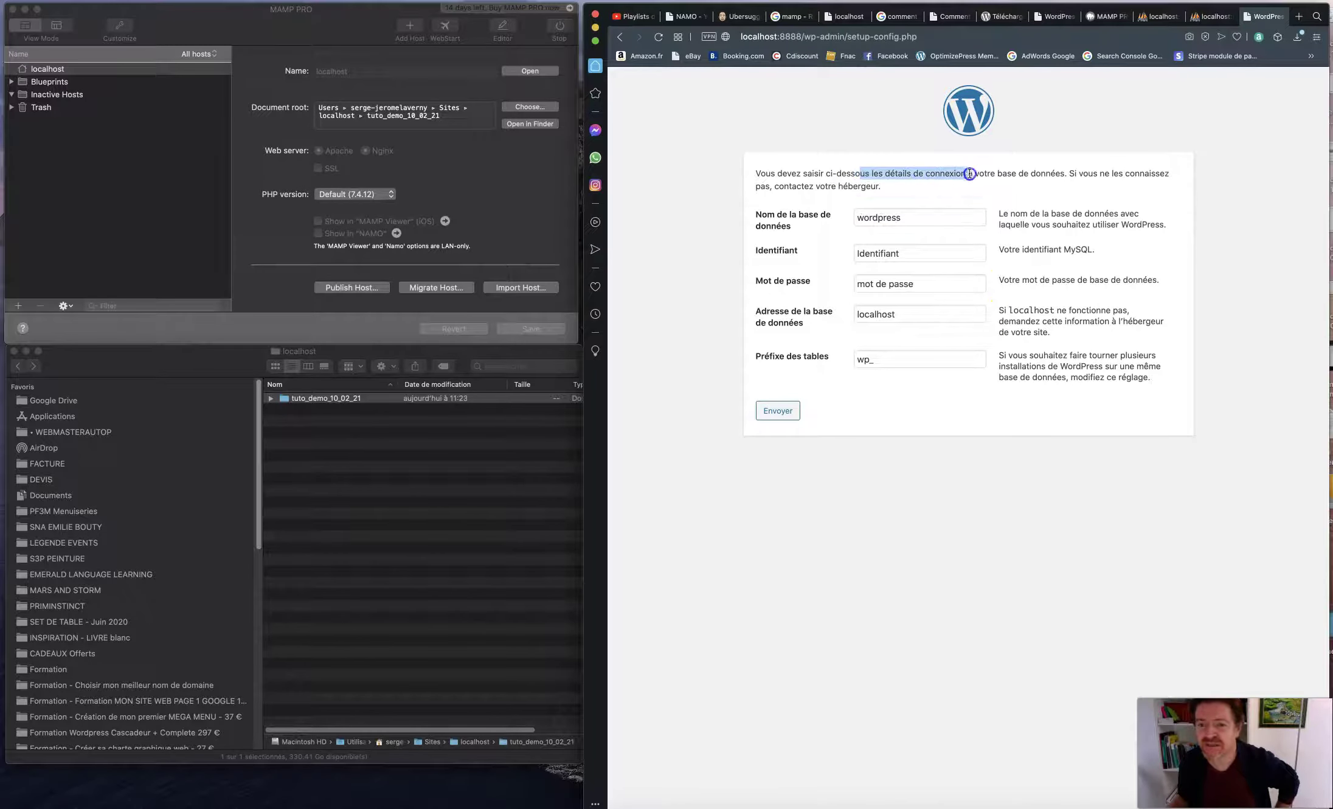
left_click_drag(1051, 172, 1114, 181)
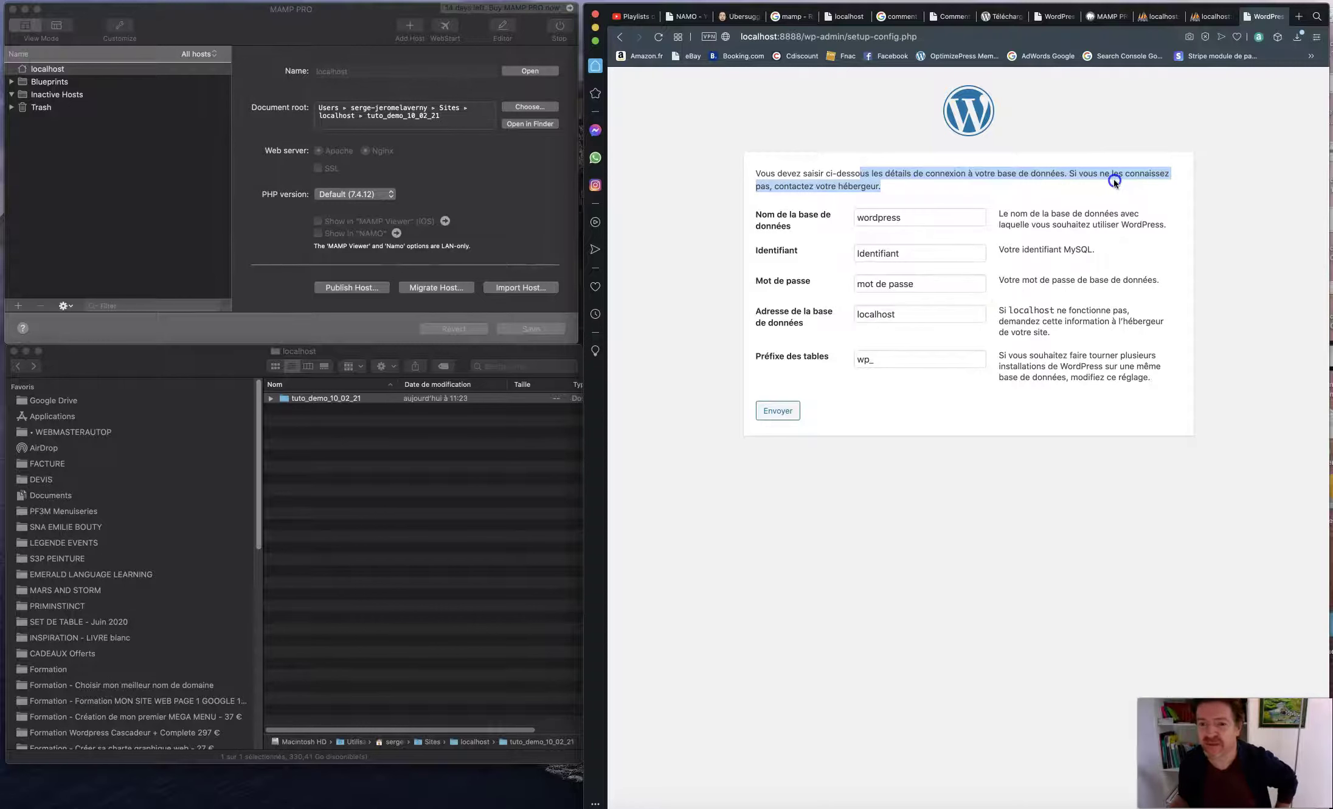
left_click(1157, 118)
Load the MAMP PRO start page at localhost:8888/MAMP/ in a new browser tab.
left_click(1299, 17)
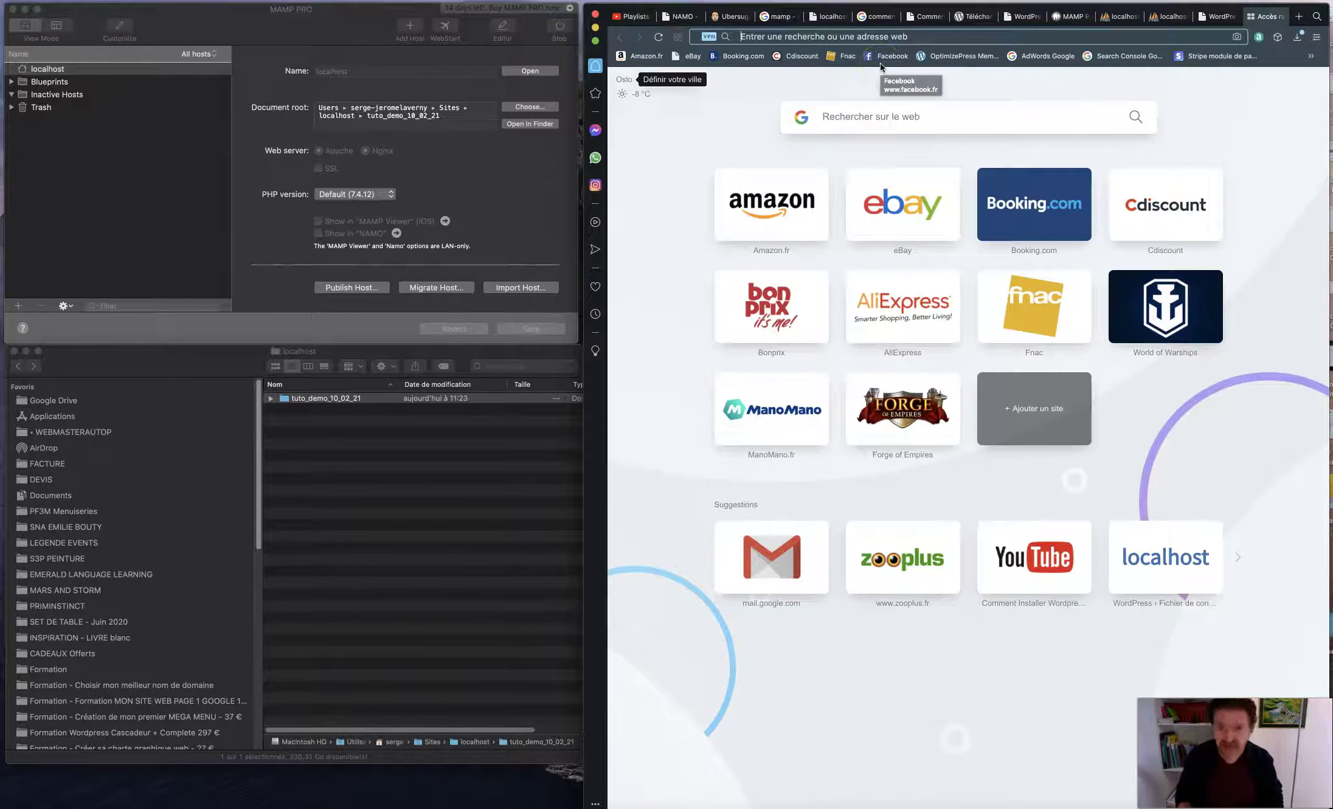
type("lo")
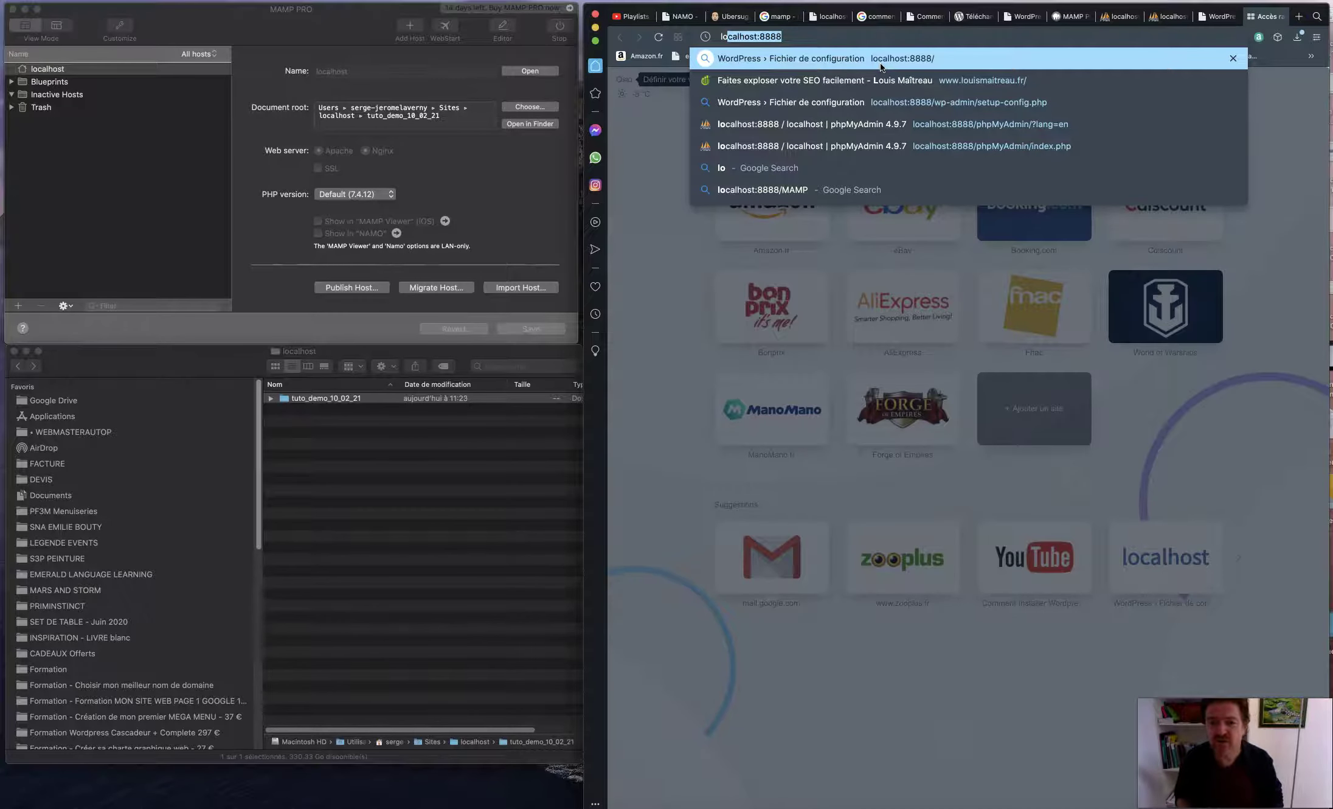
type("calhost:8888")
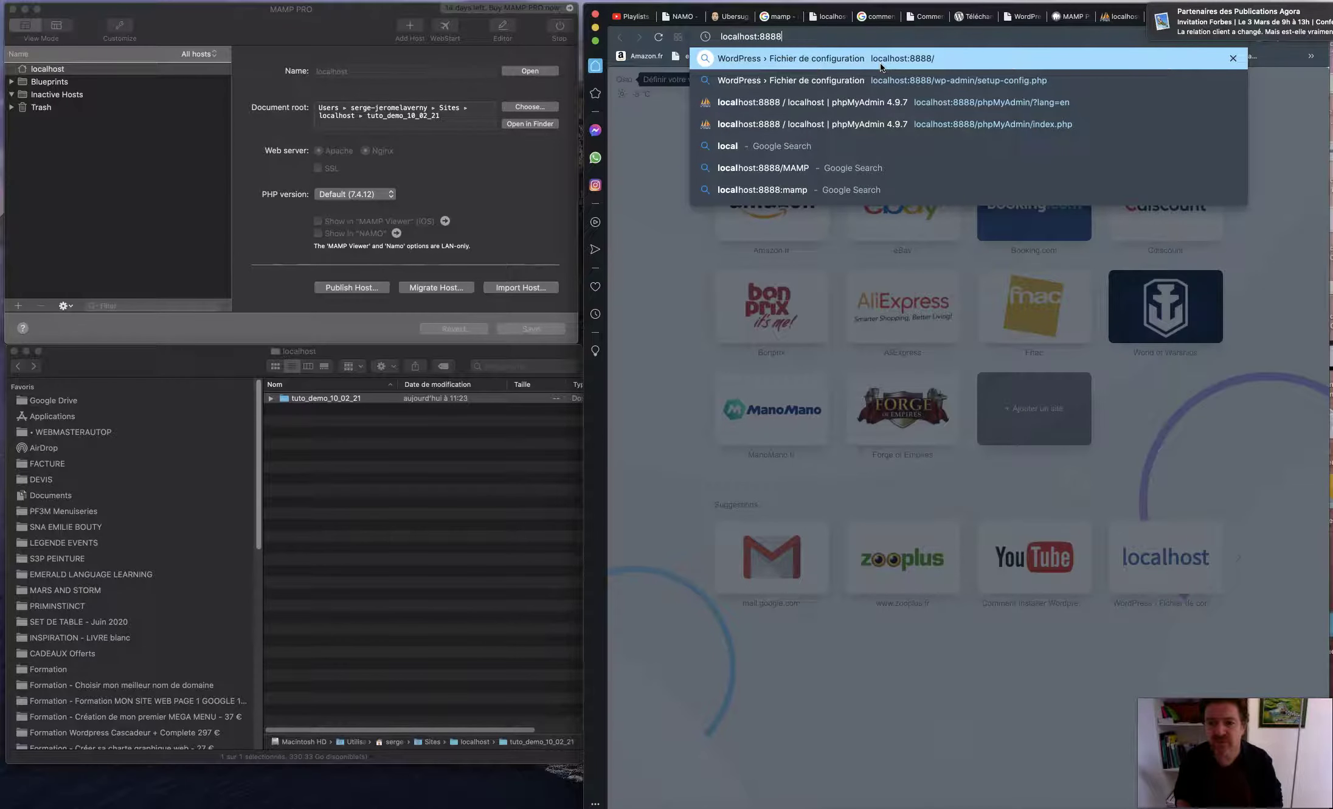
type("/")
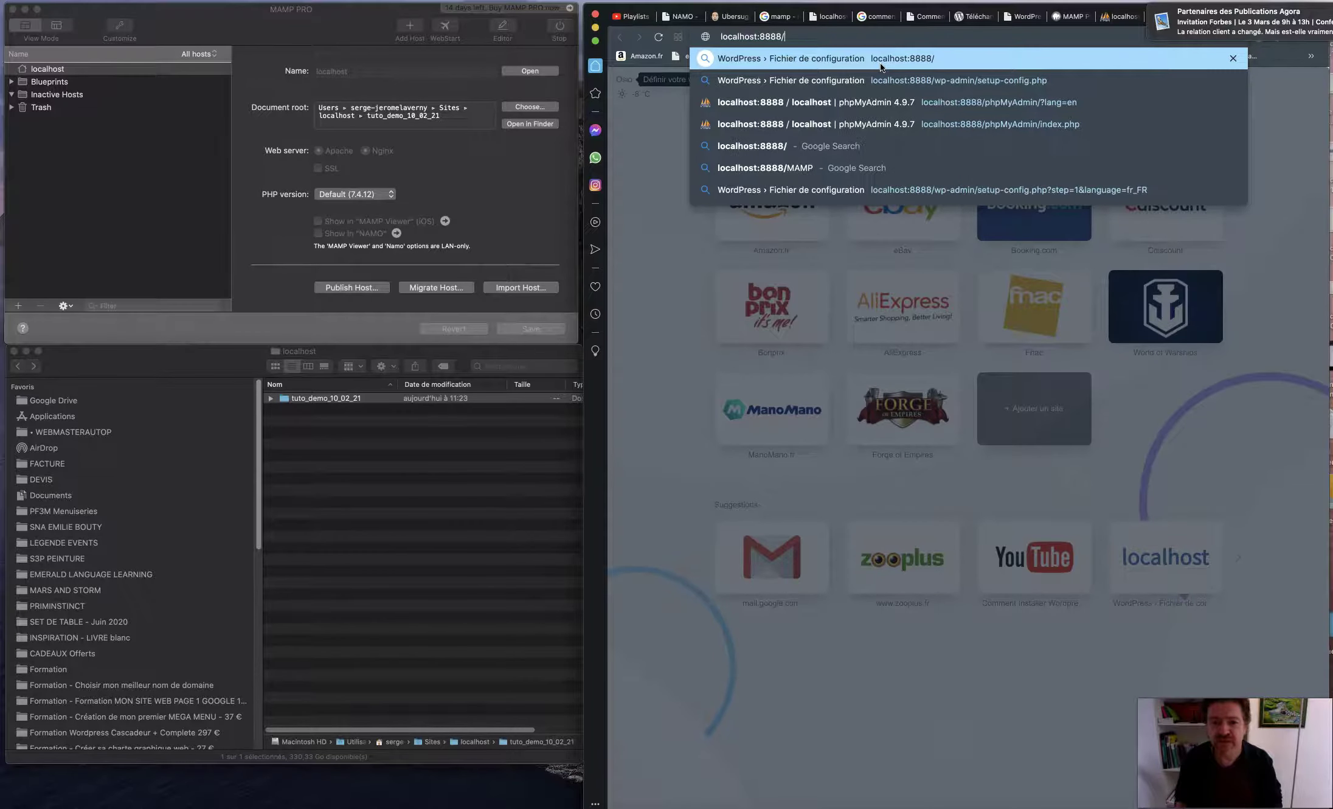
type("MAMP/")
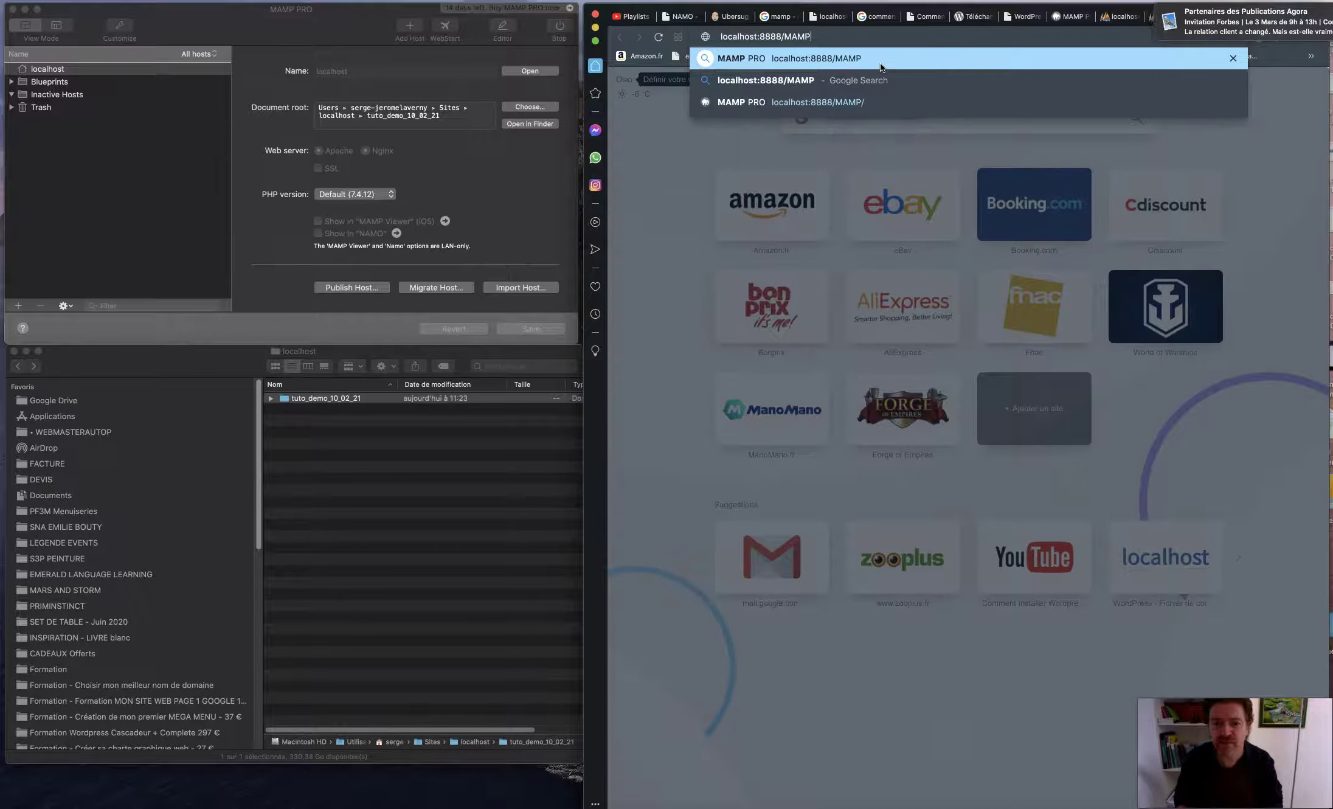
key("Return")
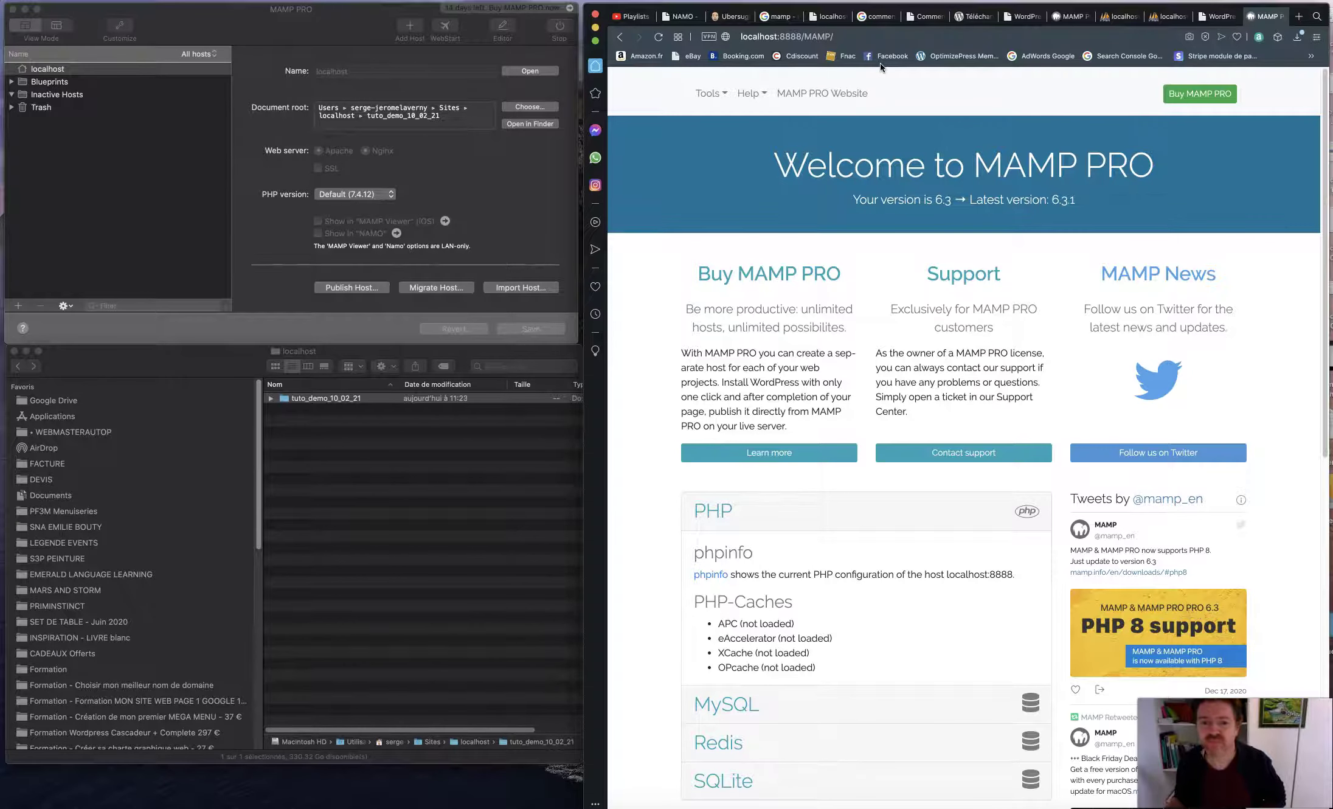
Open phpMyAdmin from the MAMP PRO start page and set its language to Français - French.
left_click(724, 94)
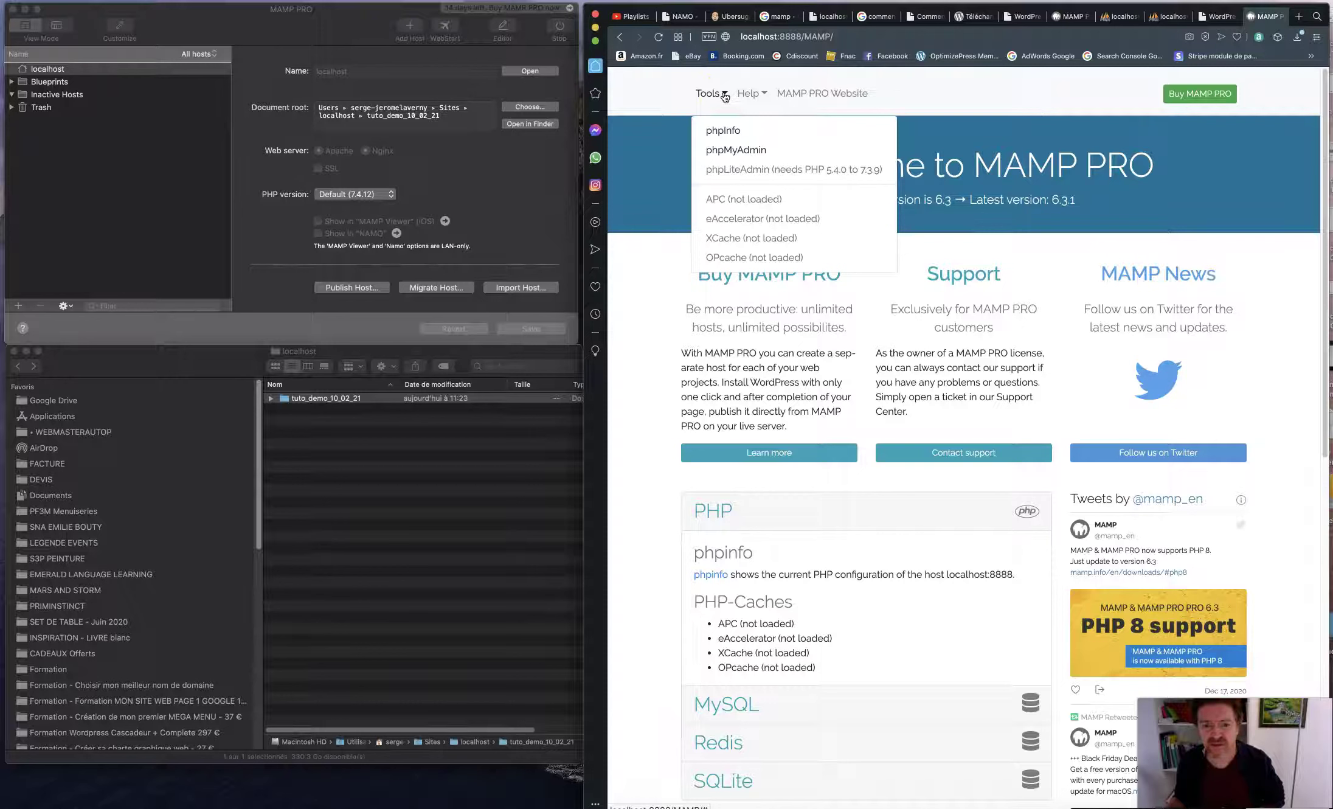
left_click(733, 156)
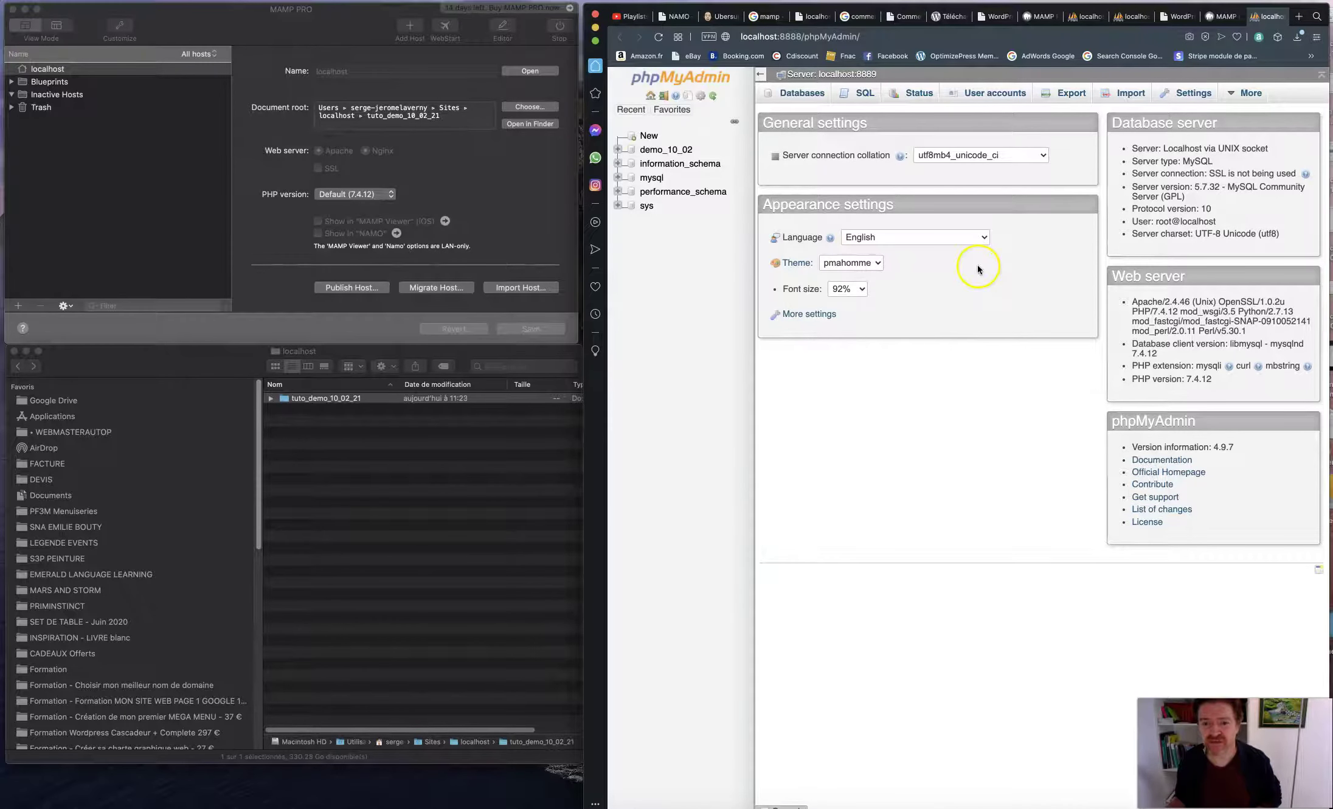
left_click(887, 239)
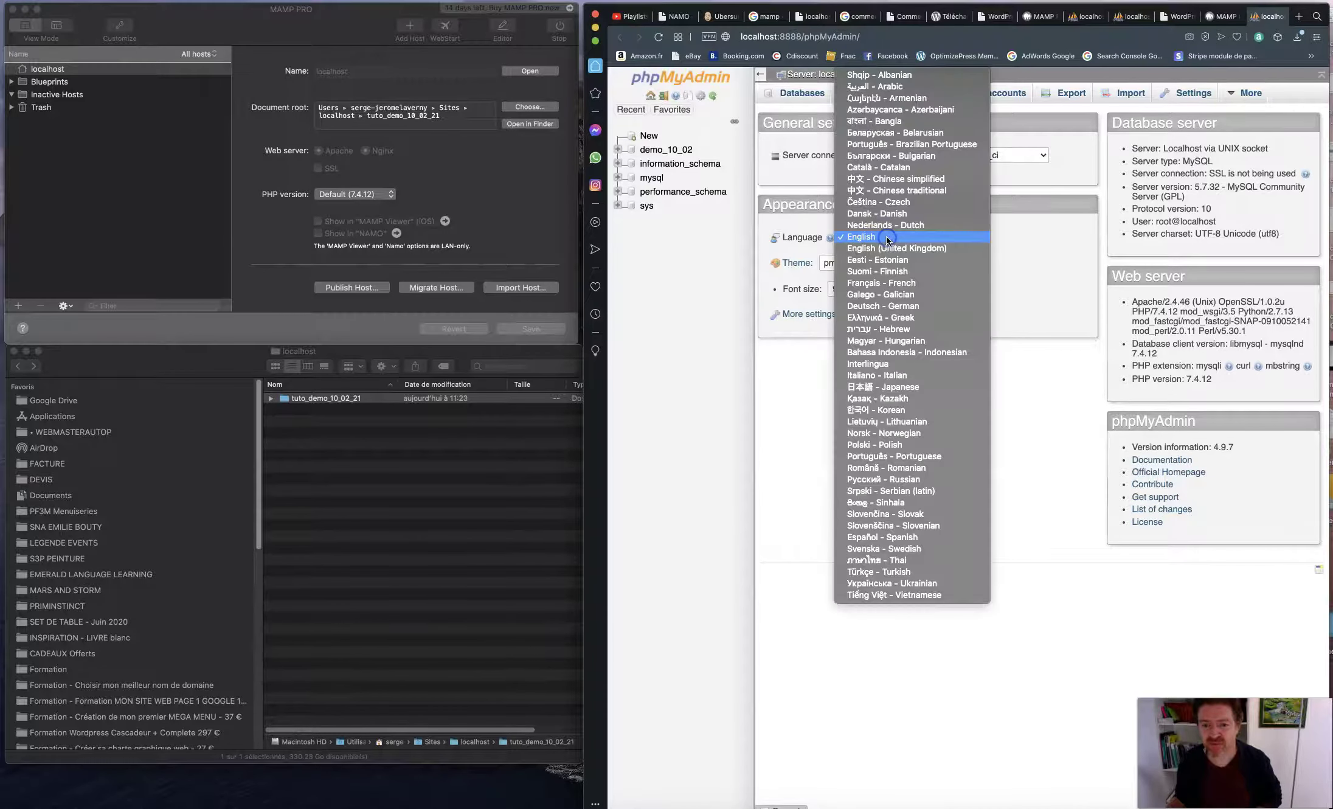
left_click(873, 283)
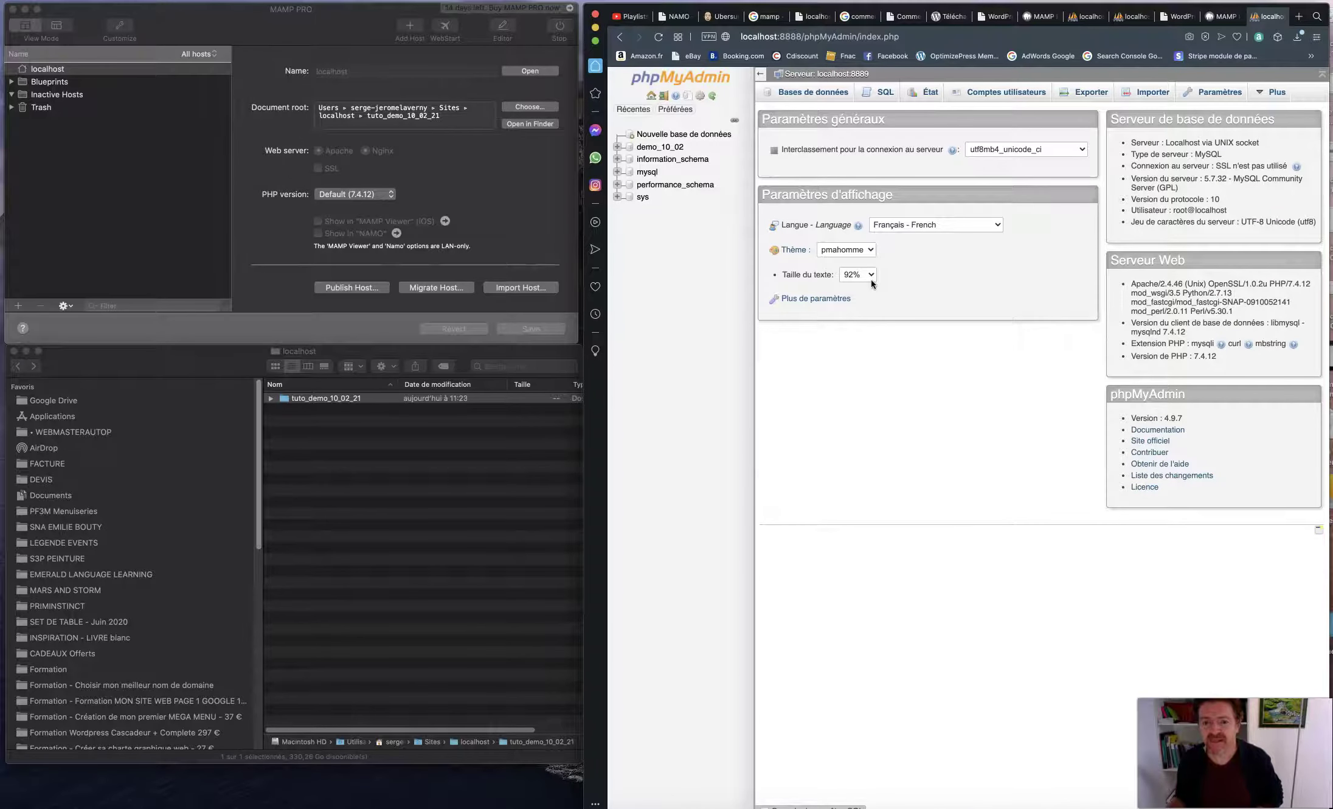
Go to phpMyAdmin's databases page and enter tuto_demo_10_02_21 as the name for a new database.
left_click(811, 96)
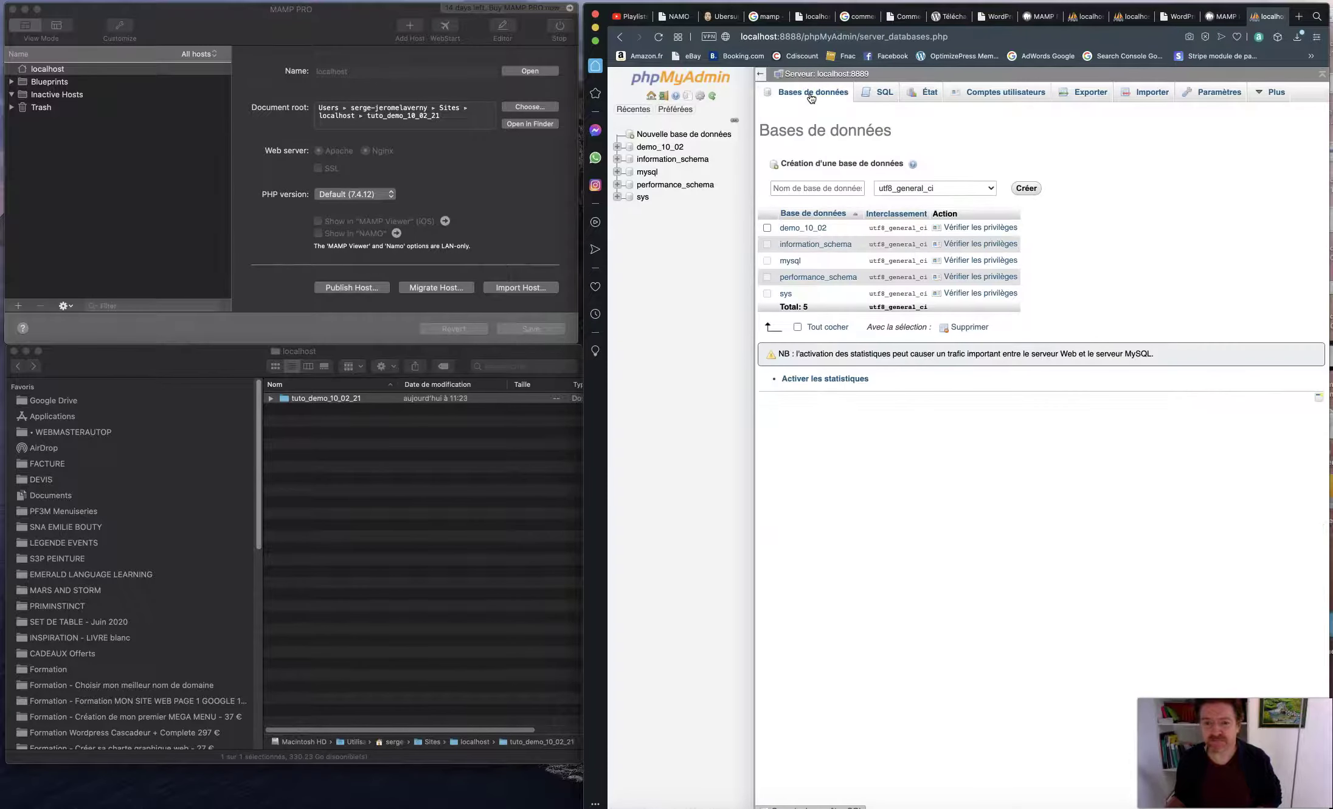
left_click(792, 189)
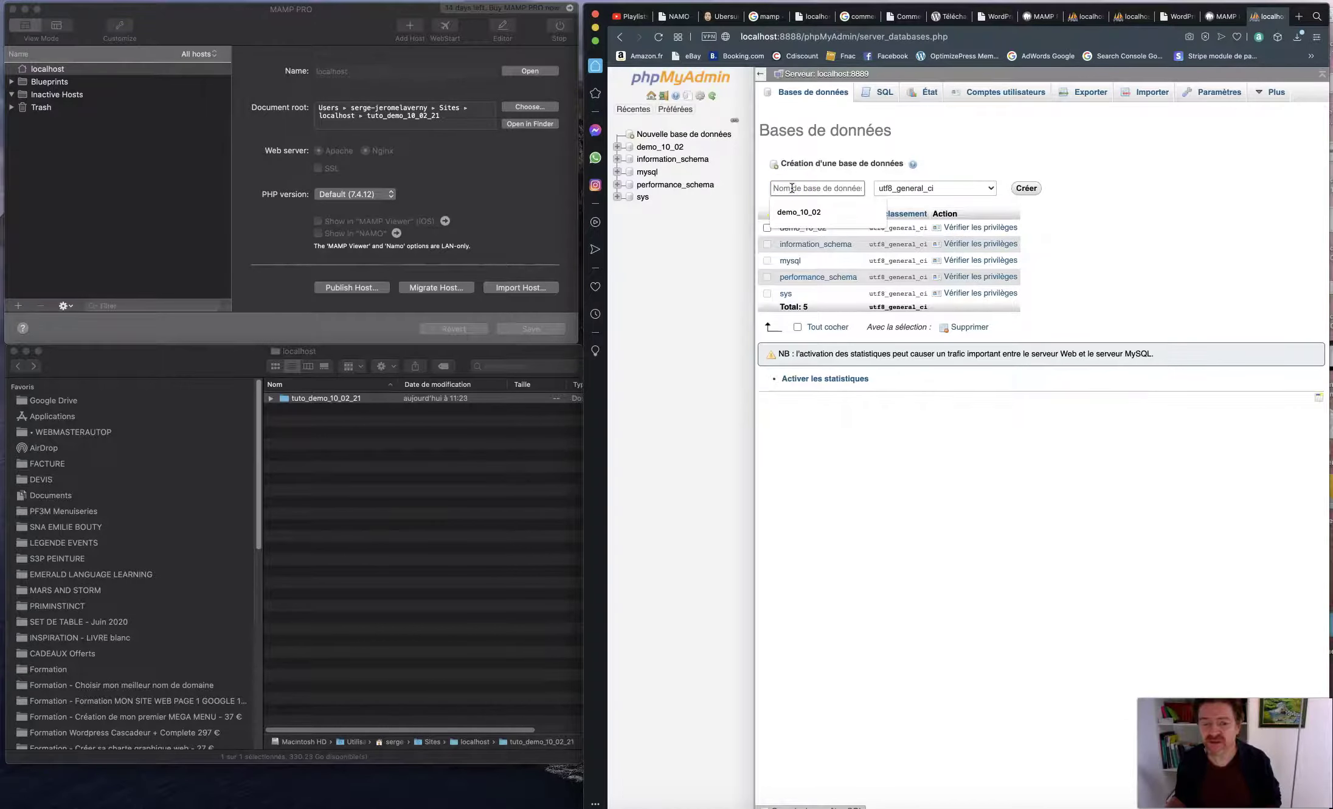
left_click(806, 214)
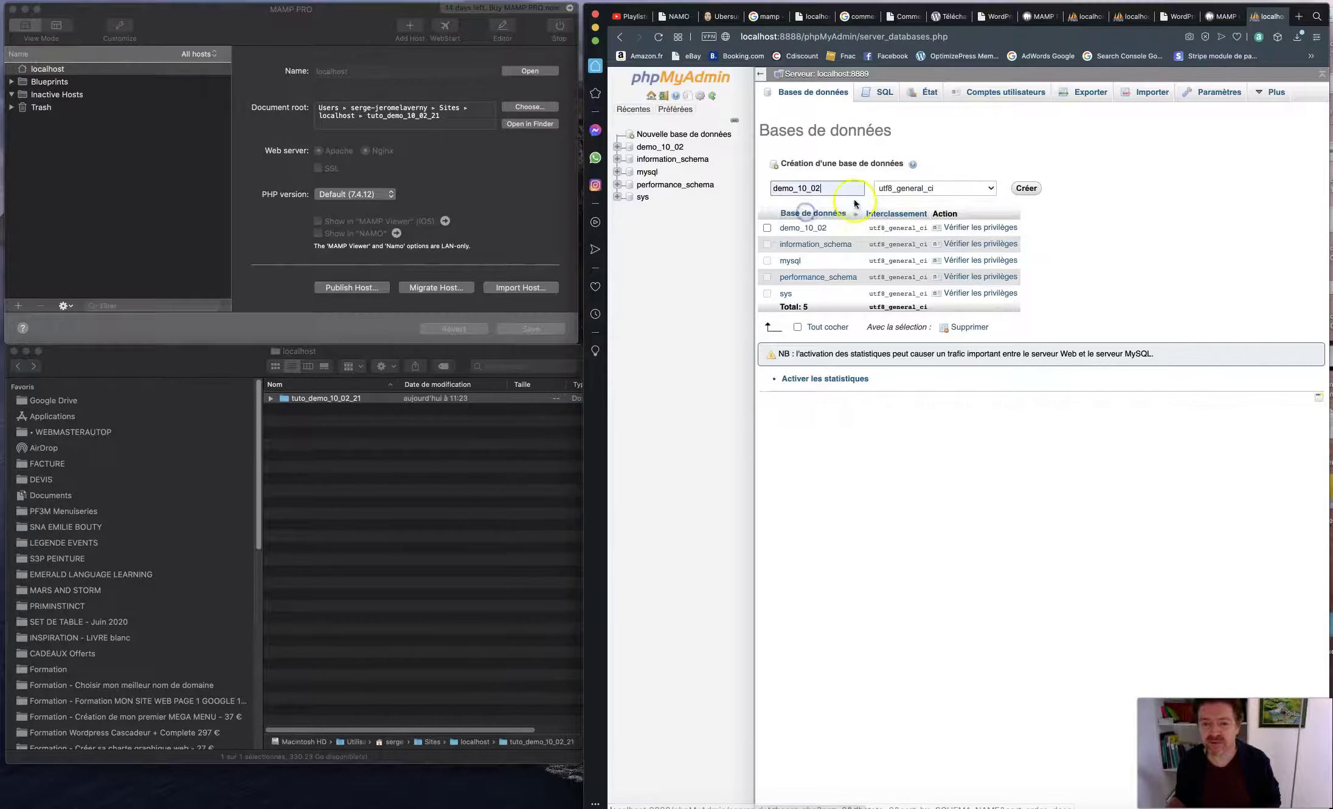
left_click(822, 187)
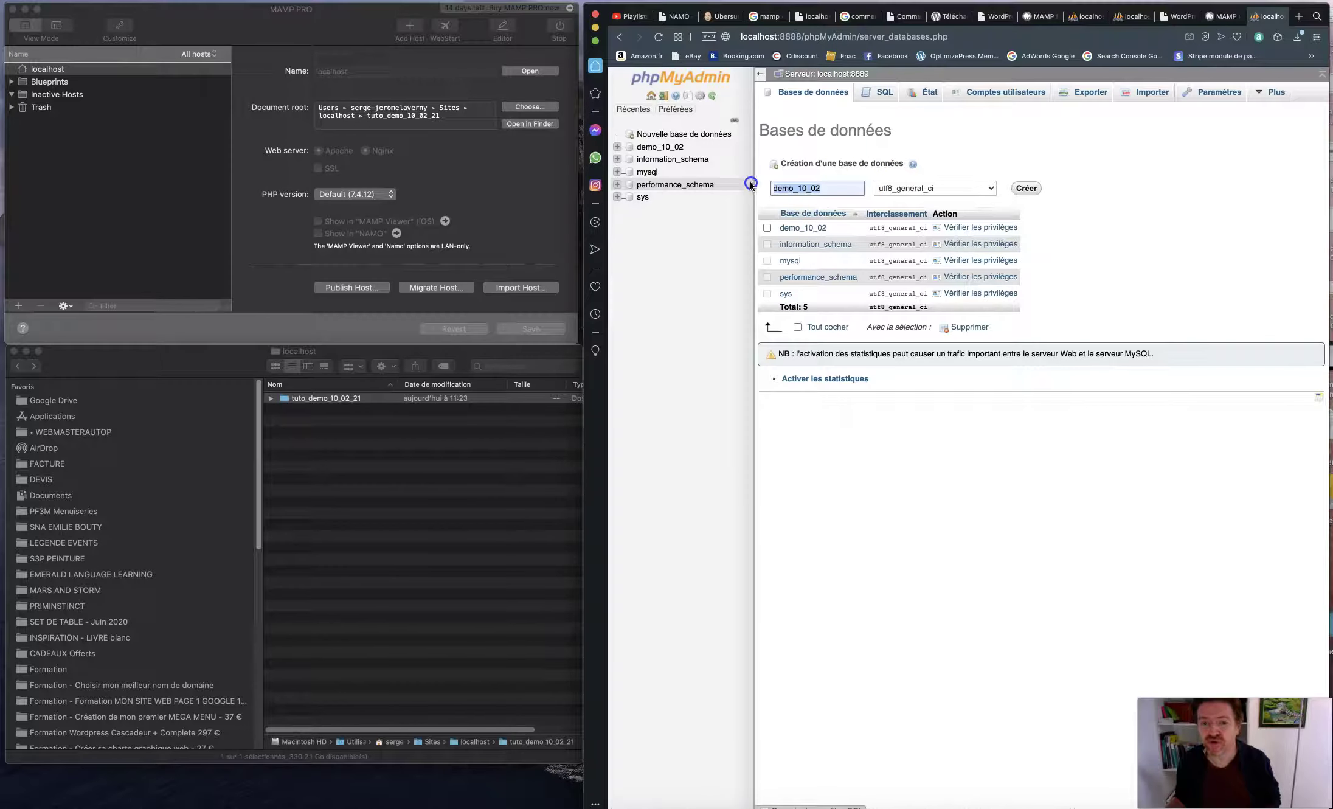
double_click(828, 180)
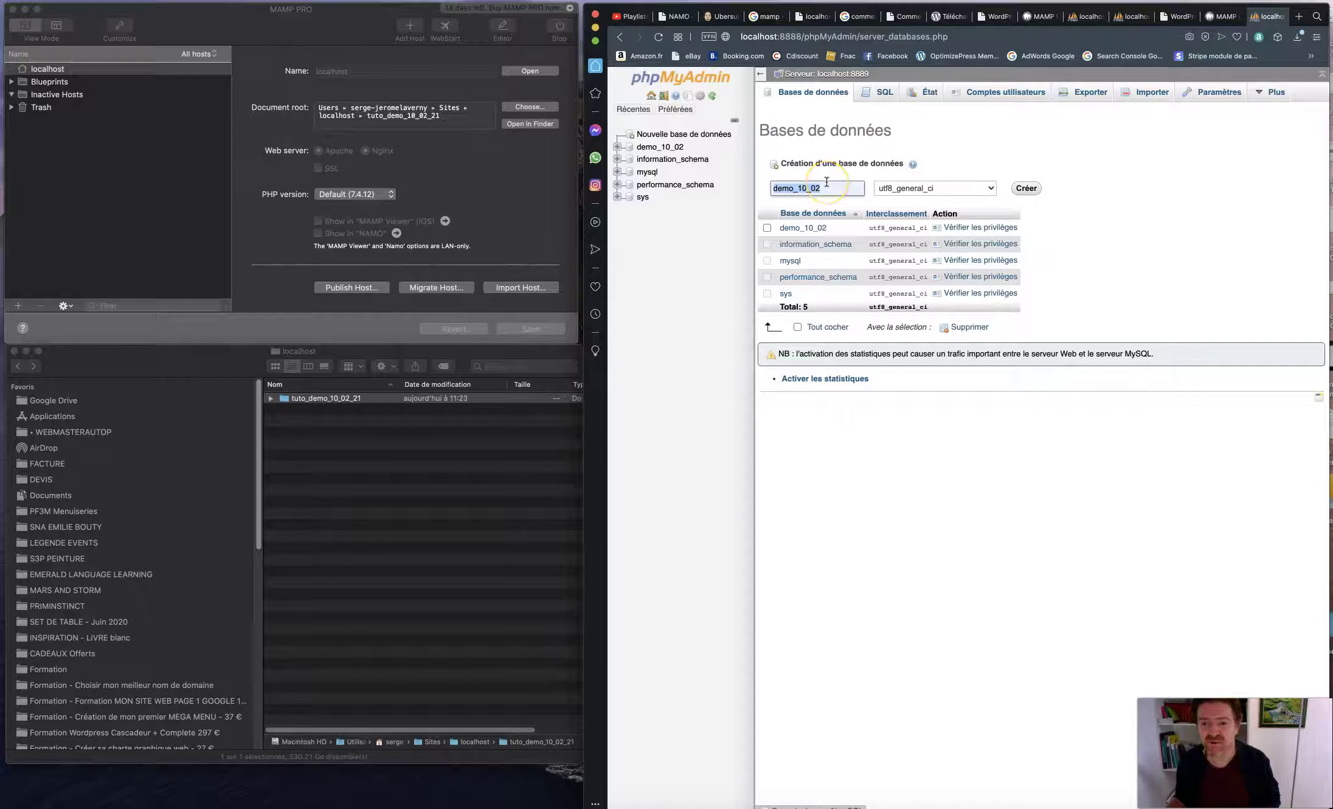
type("tuto_demo_10_02_21")
left_click(791, 188)
left_click(854, 188)
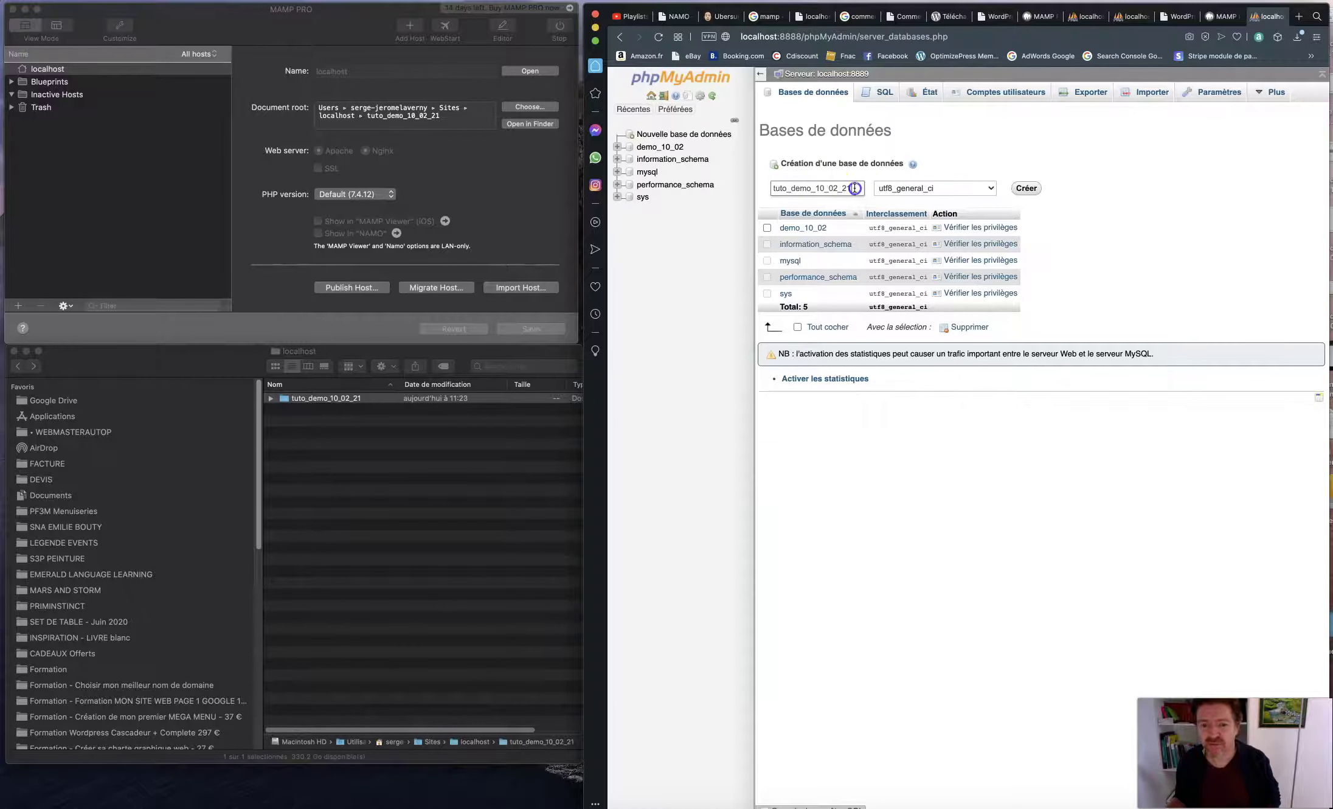
Copy the full name tuto_demo_10_02_21 from the name field and create the database.
double_click(852, 189)
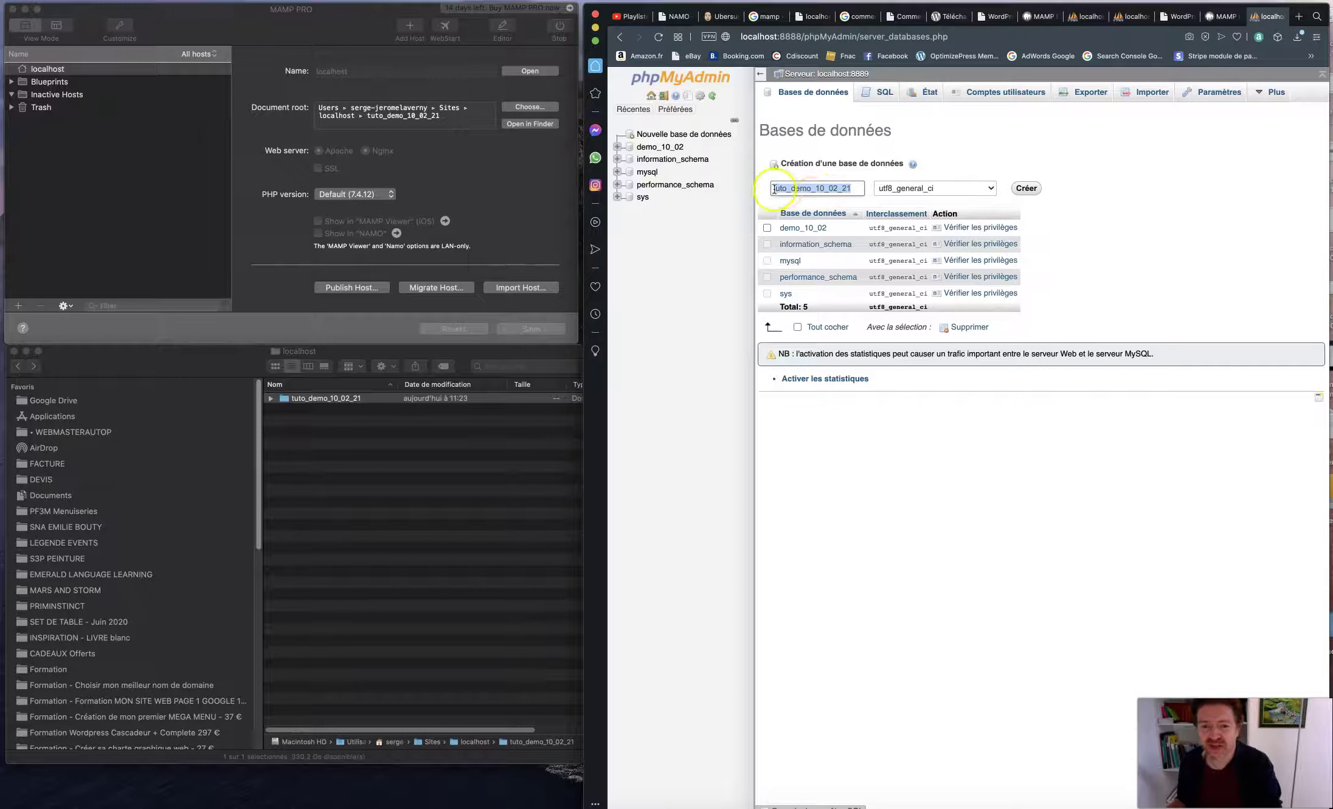
left_click_drag(859, 189, 771, 187)
key("super+c")
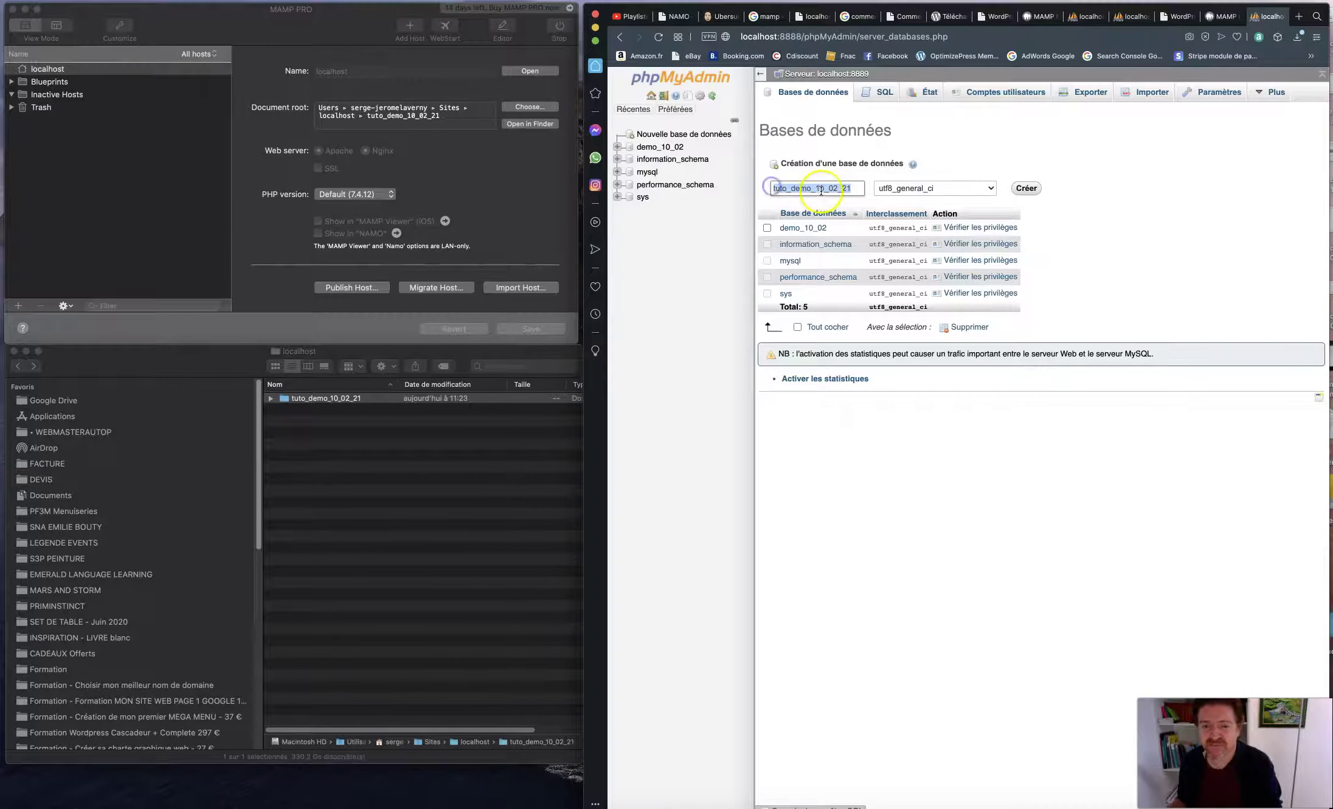
left_click(1028, 190)
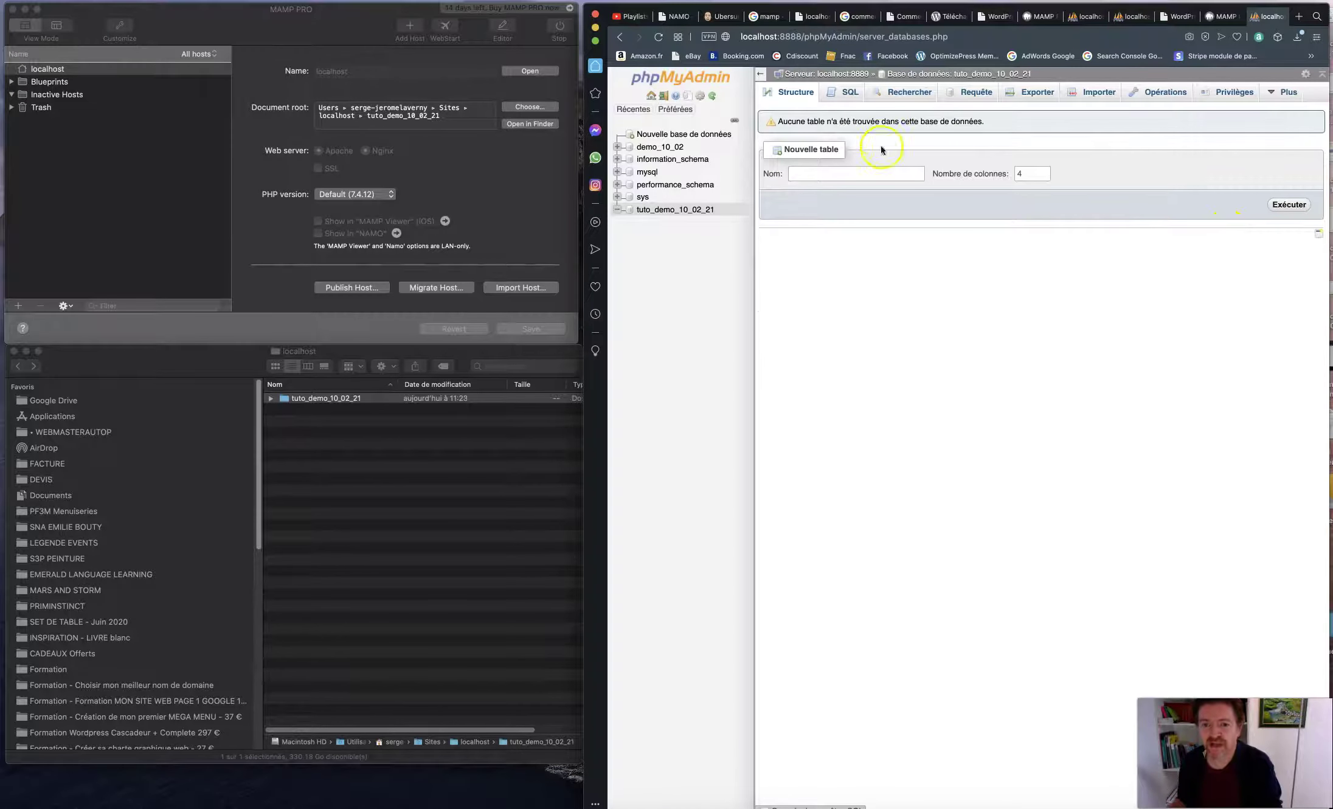
Start a new four-column table named tuto_demo_10_02_21_1 in the tuto_demo_10_02_21 database.
left_click(857, 173)
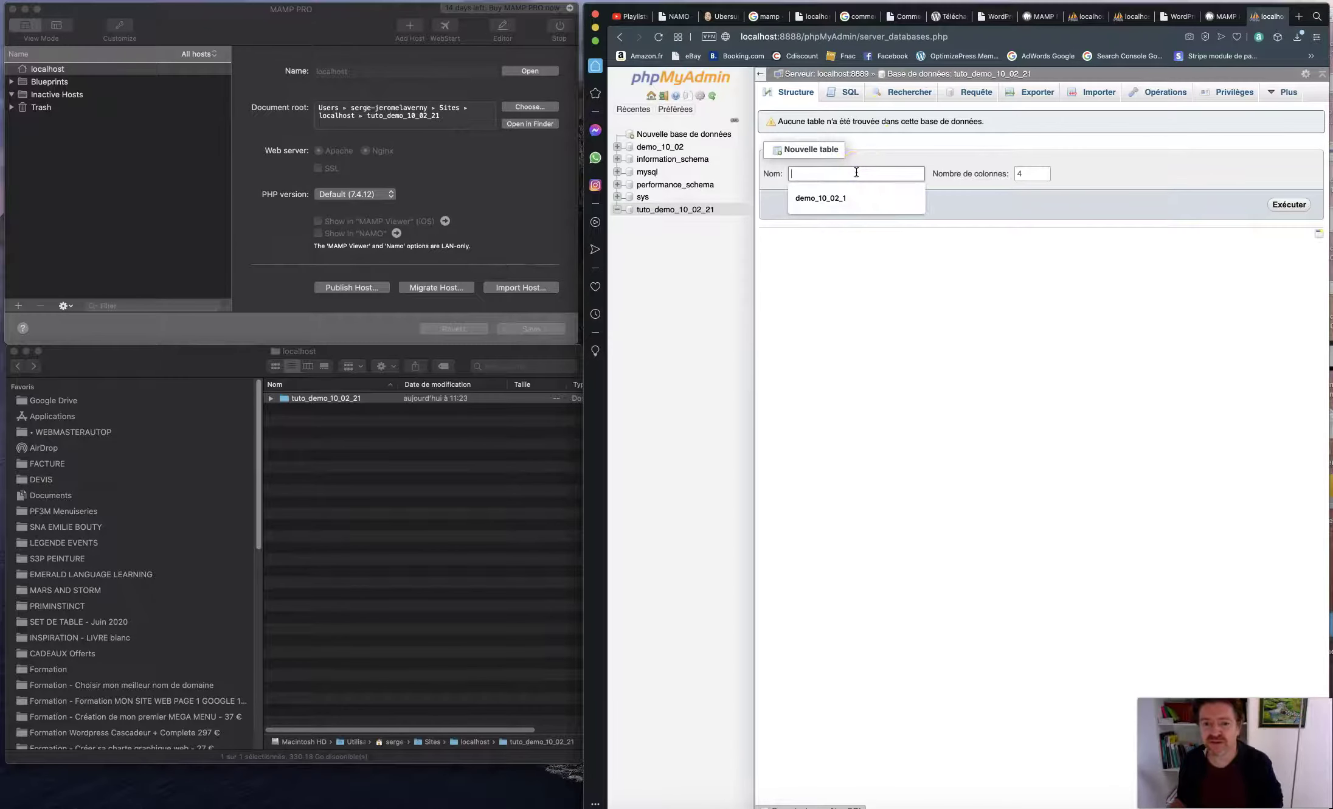
key("super+v")
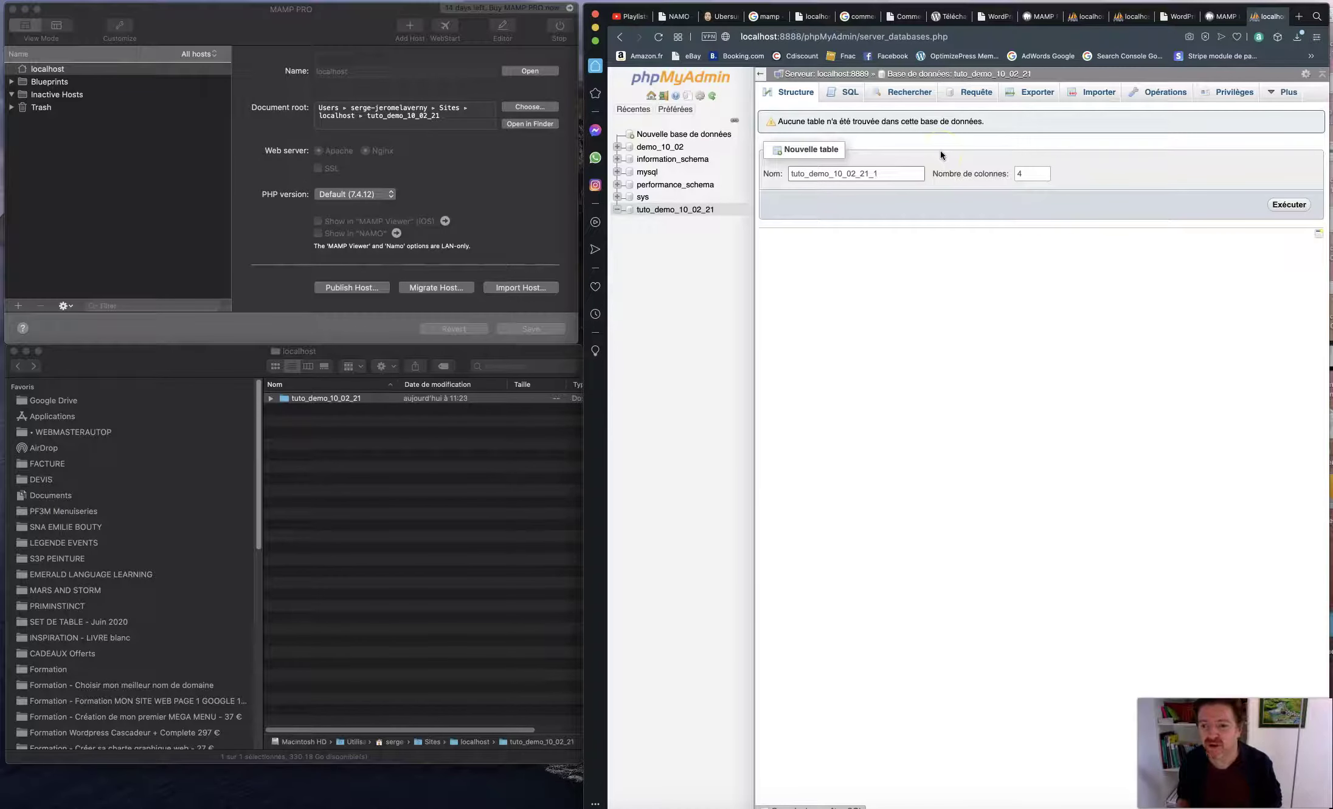
left_click(1289, 204)
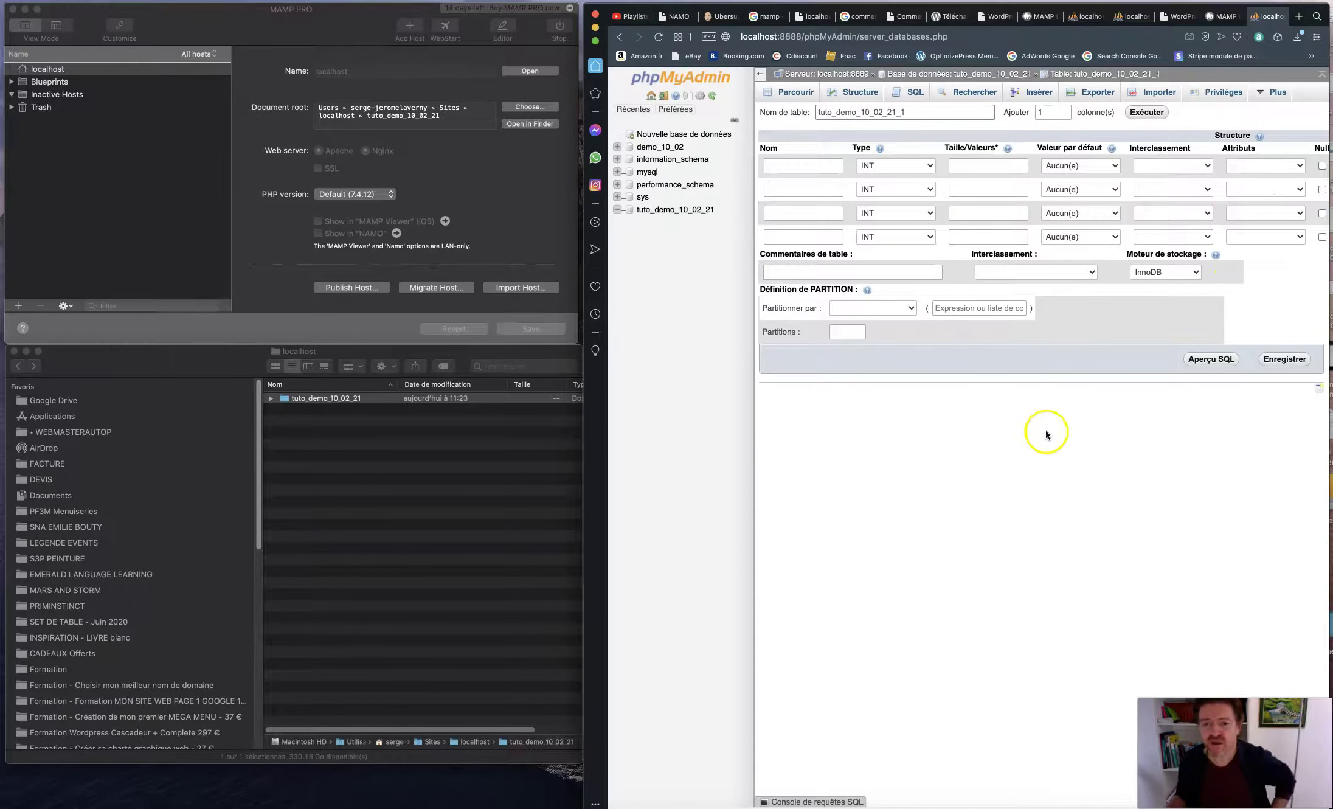
mouse_move(755, 458)
left_mouse_down()
mouse_move(818, 449)
mouse_move(765, 451)
left_mouse_up()
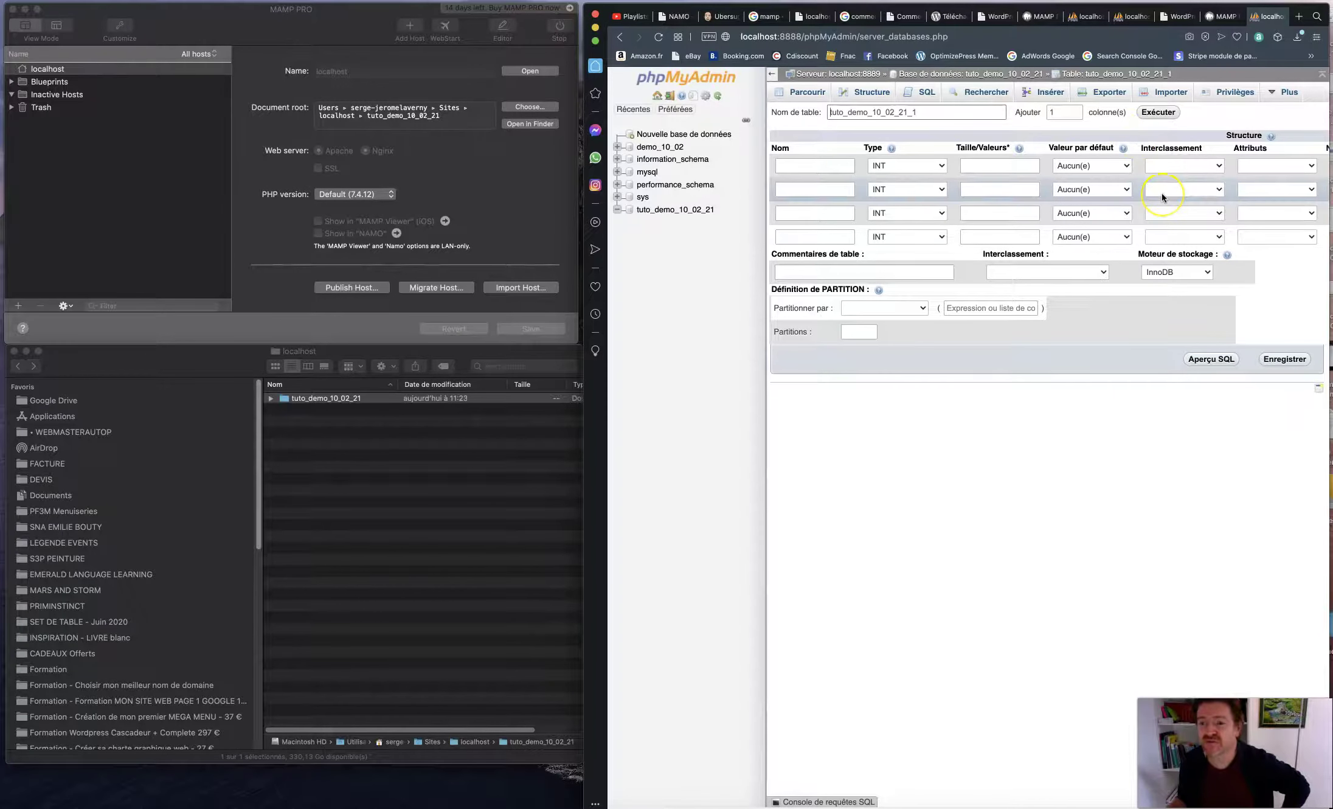
Return to the WordPress database connection form and set the database name to tuto_demo_10_02_21.
left_click(1226, 18)
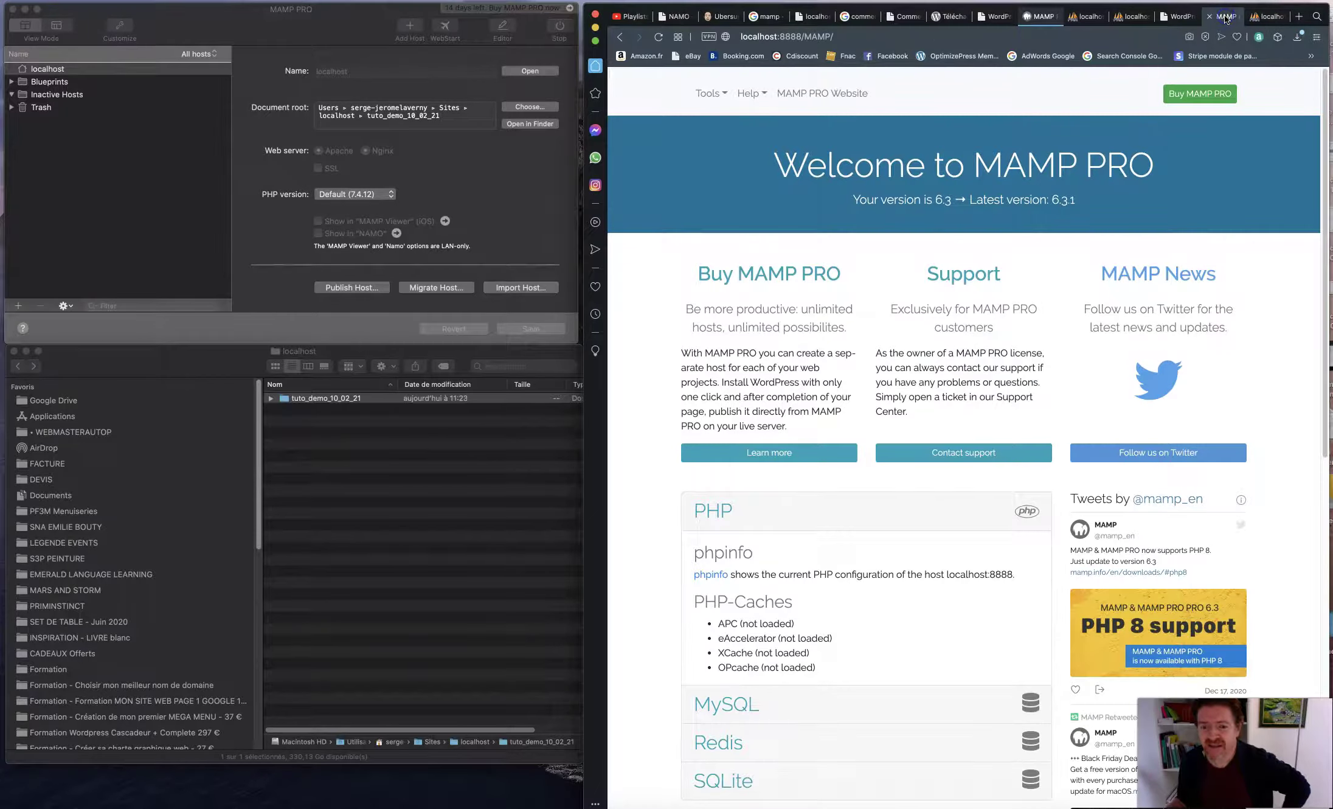
left_click(1180, 19)
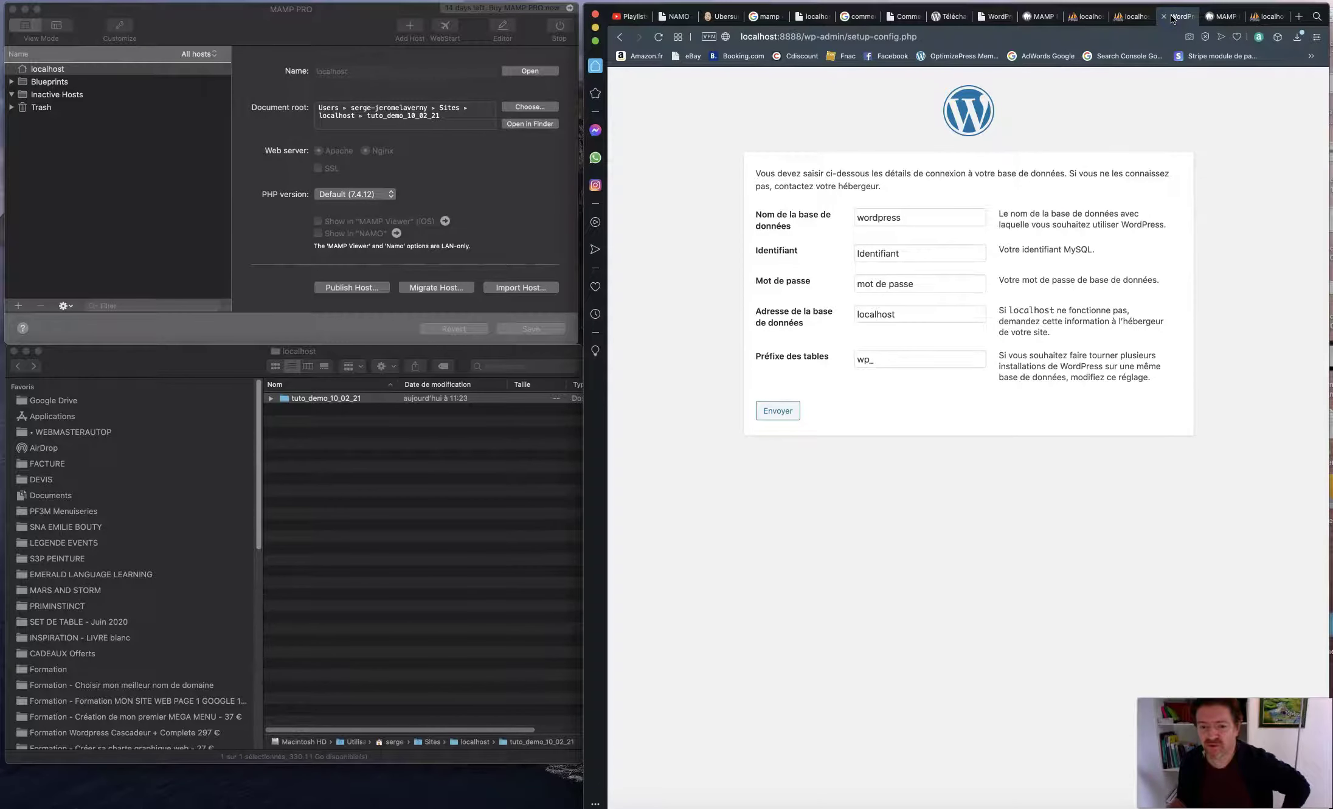
left_click_drag(916, 217, 848, 217)
key("super+v")
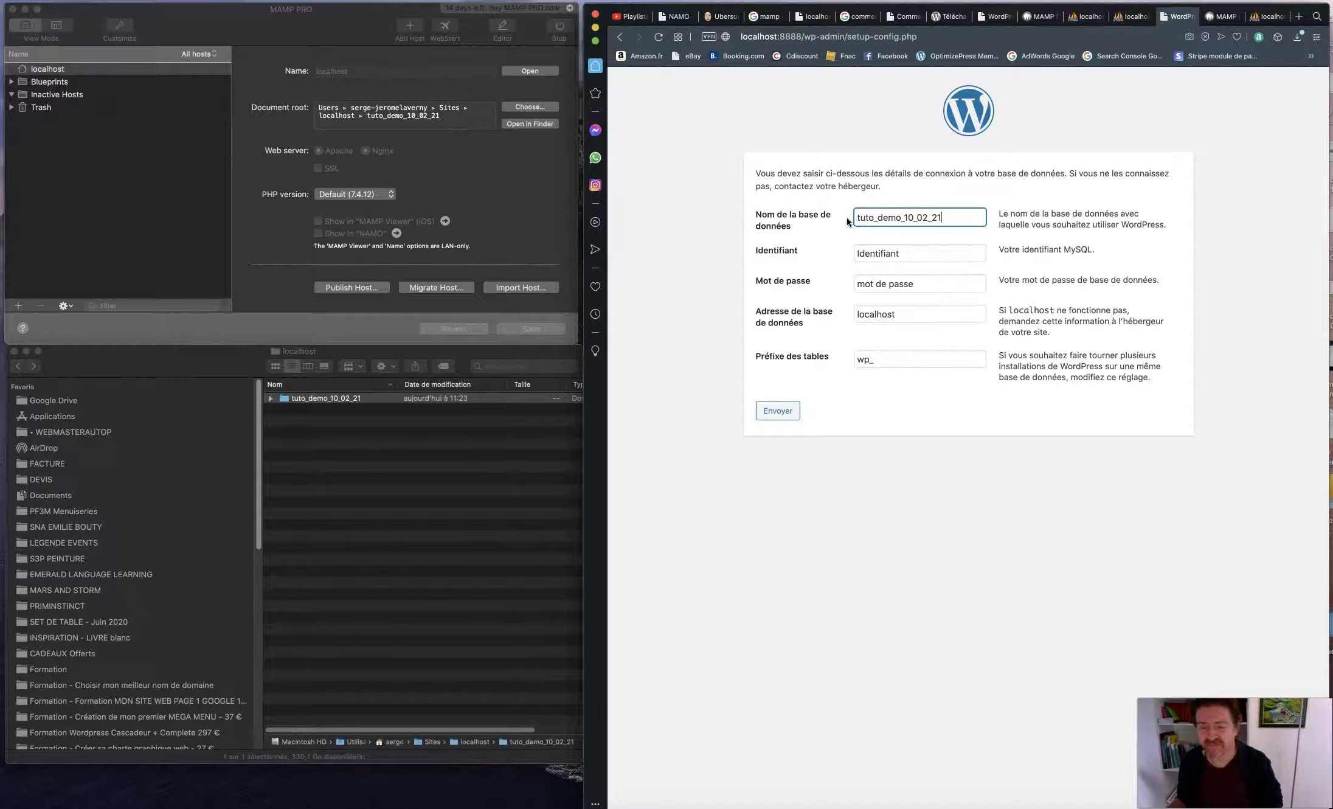
Enter root as the MySQL username and fill in the database password in the WordPress connection form.
left_click_drag(931, 251, 844, 248)
type("r")
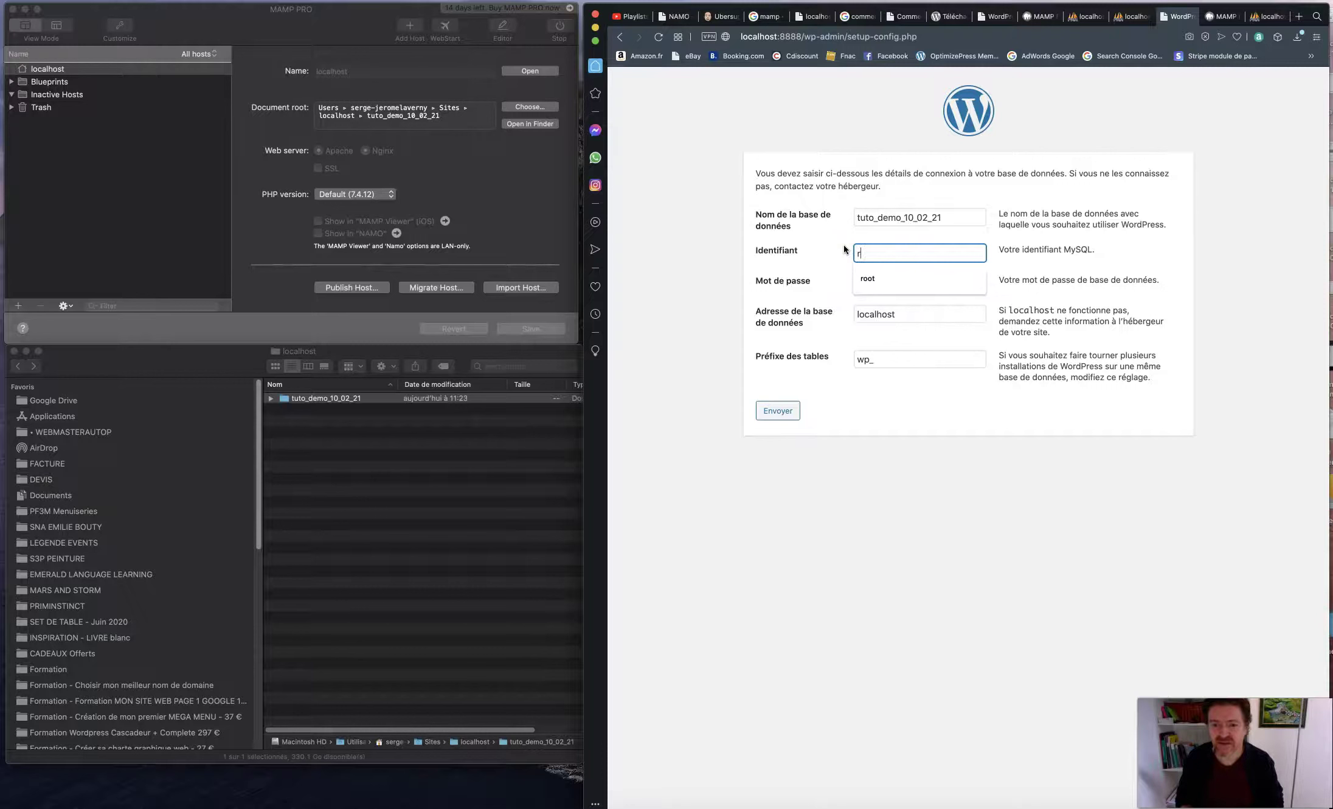
type("oot")
key("Tab")
type("r")
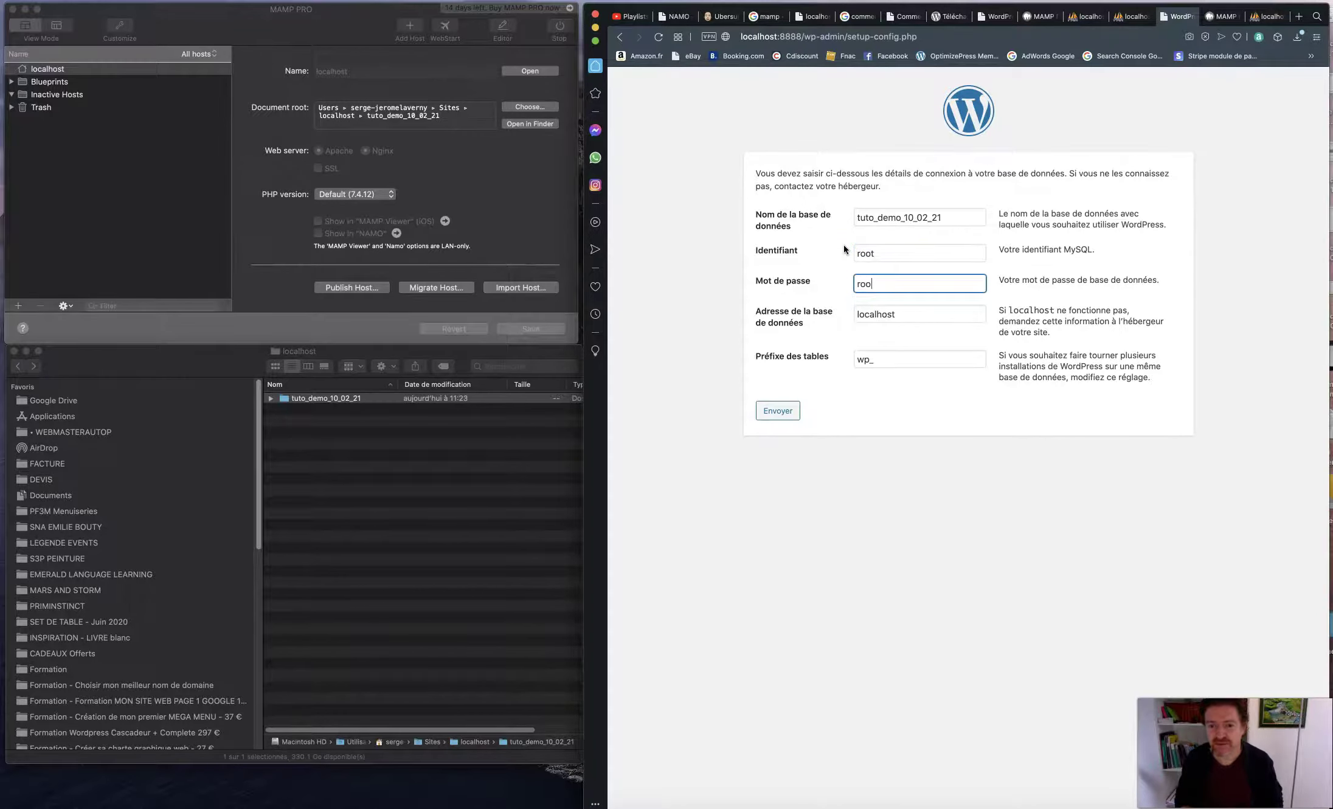
left_click(933, 531)
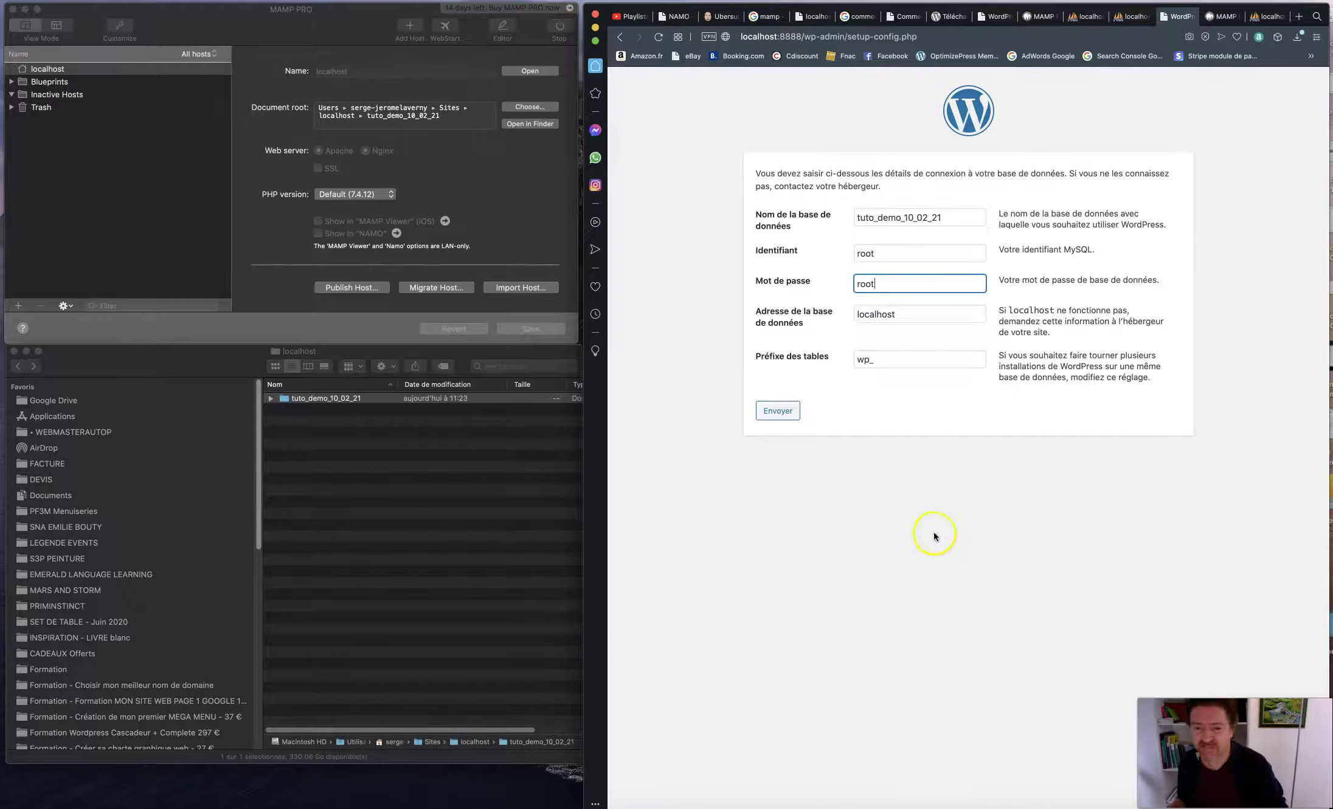
Submit the database connection details with localhost as the database address and launch the WordPress installation.
left_click(901, 316)
left_click_drag(900, 315, 848, 313)
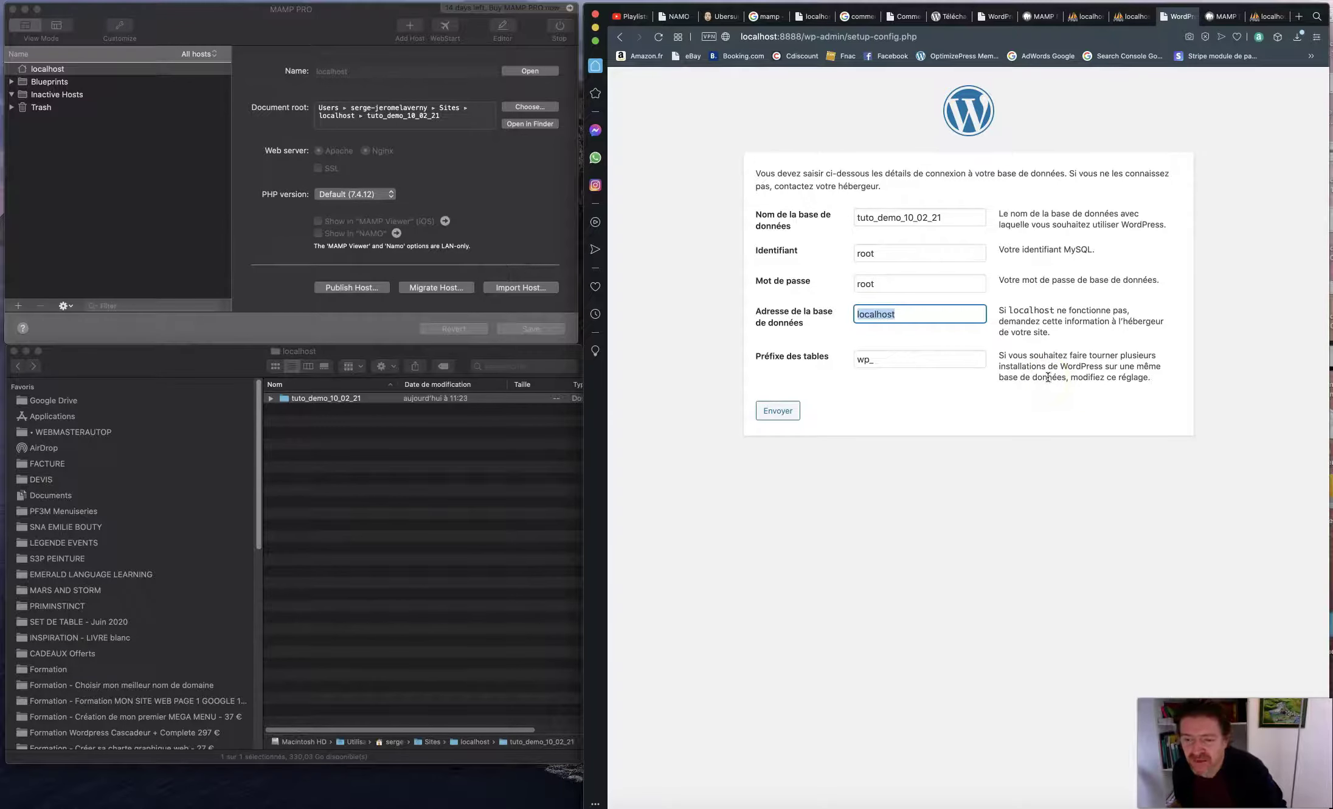
left_click(786, 414)
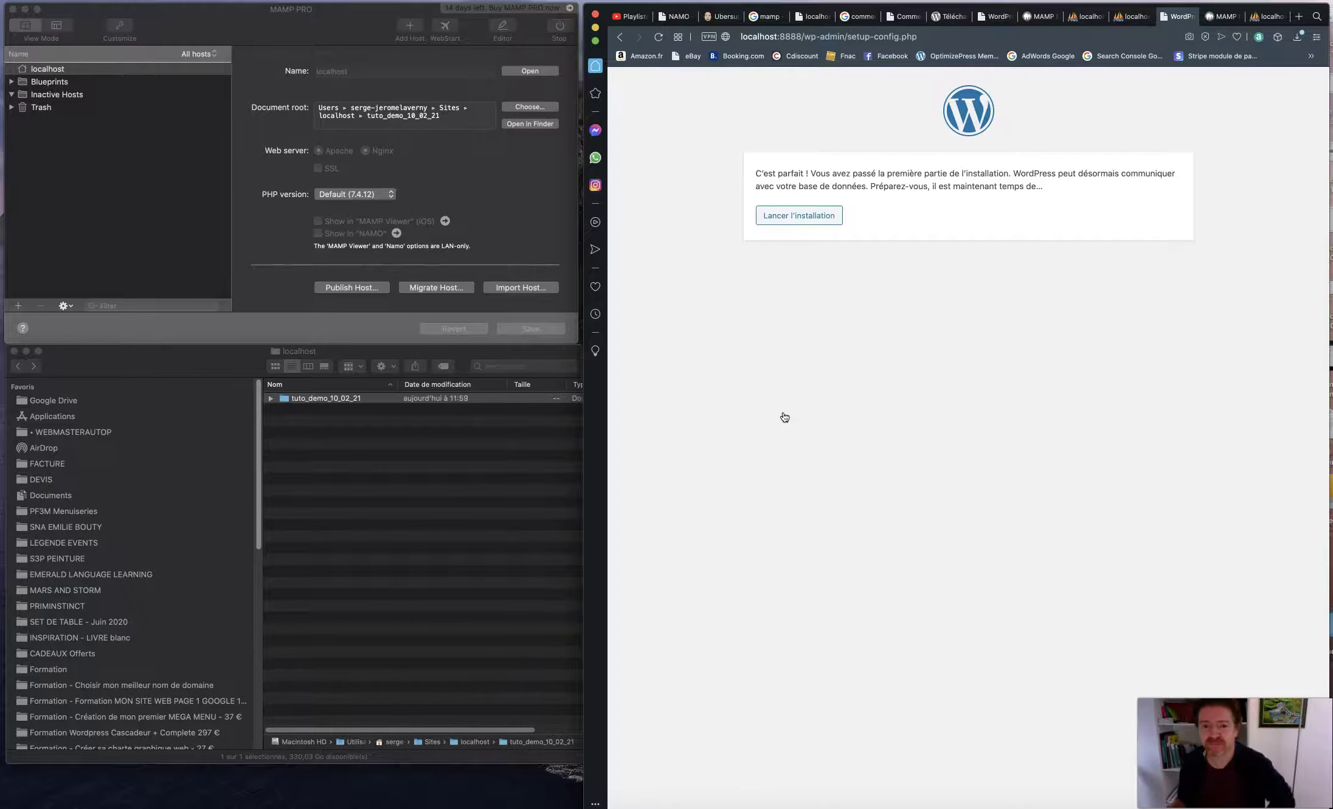
left_click(780, 217)
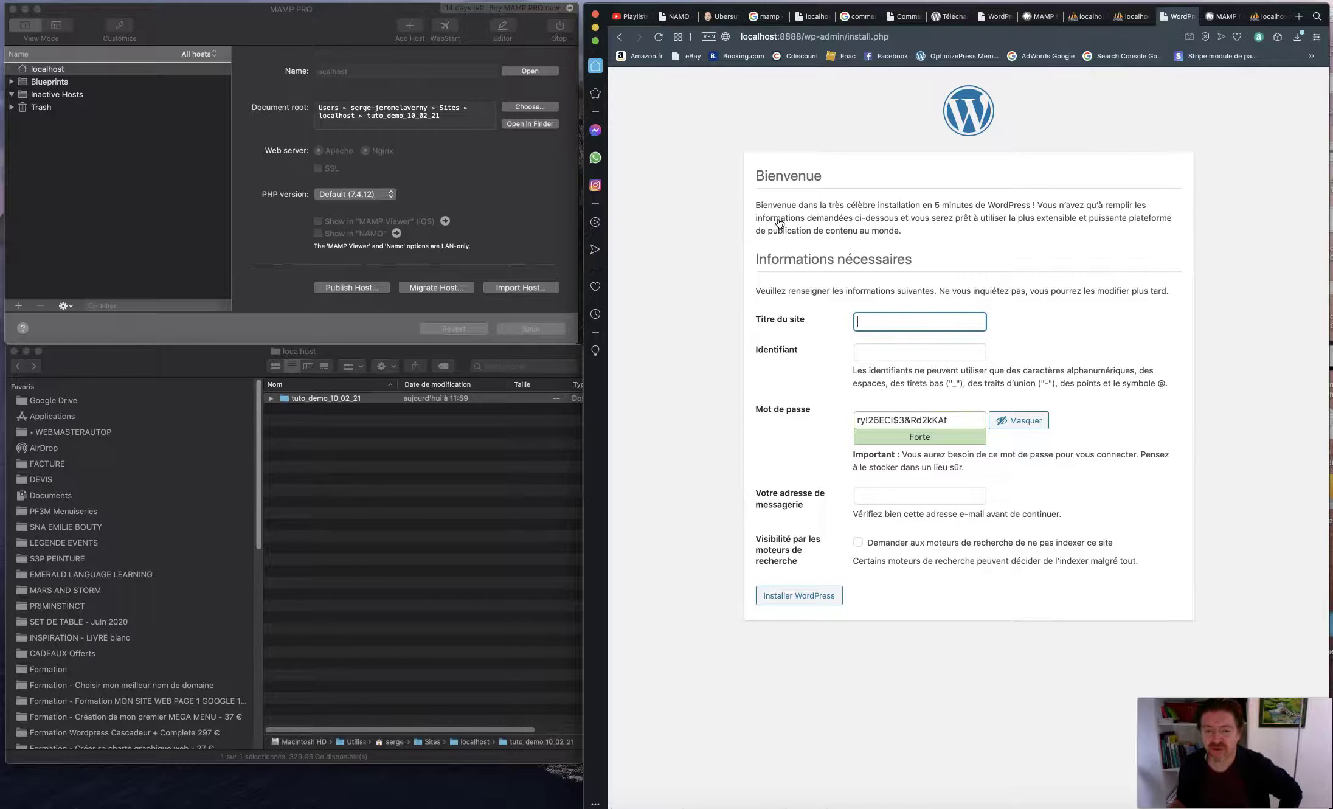
Title the site "Mon premier site en local" and fill in the administrator's username.
key("super+v")
left_click(915, 329)
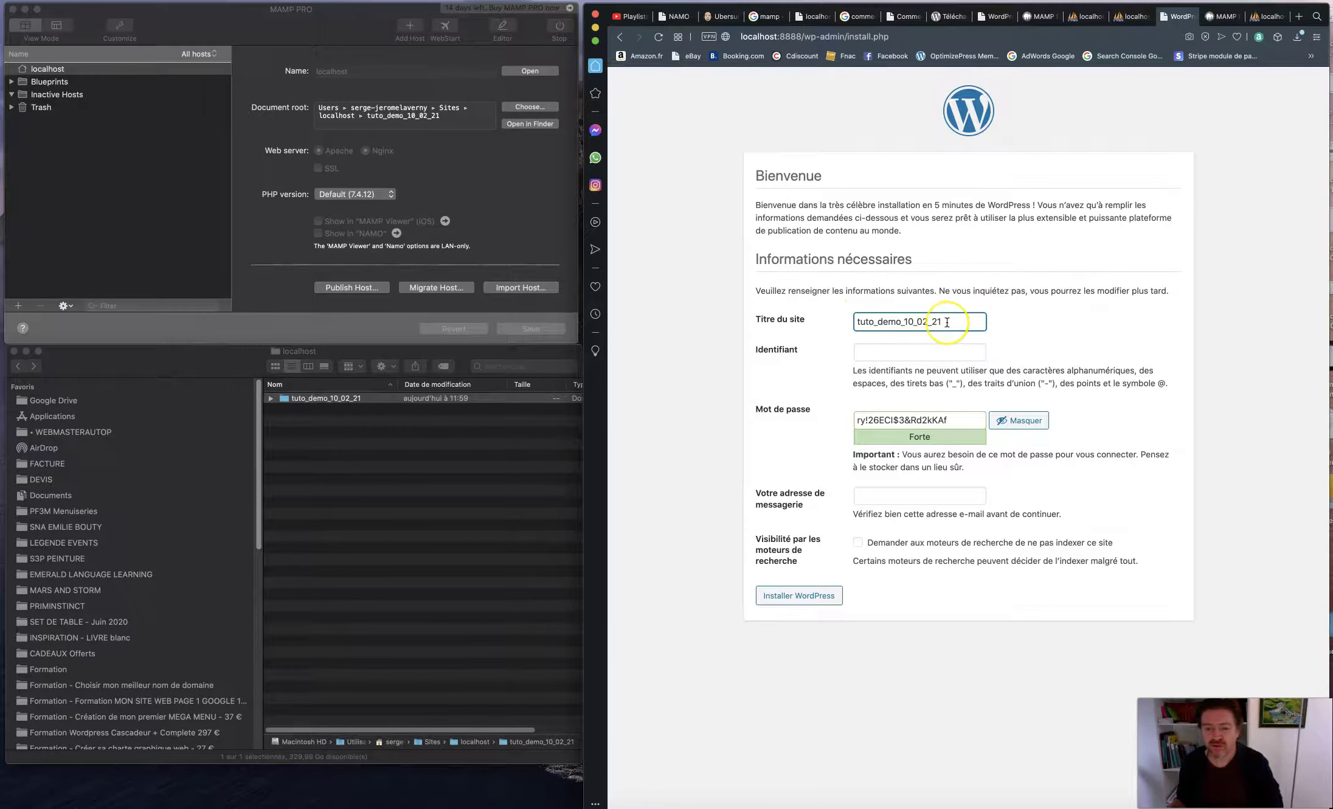
left_click_drag(947, 322, 827, 312)
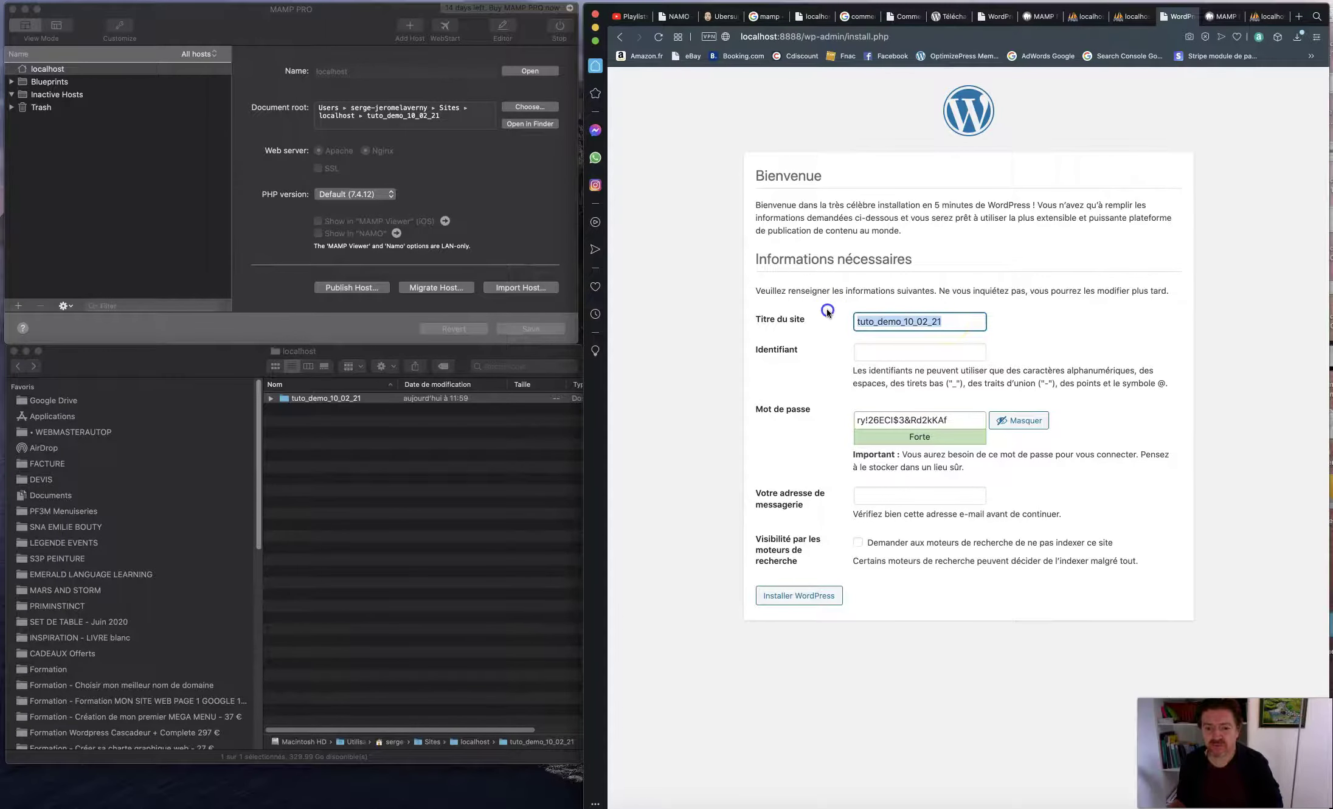
type("Mon premier site en local")
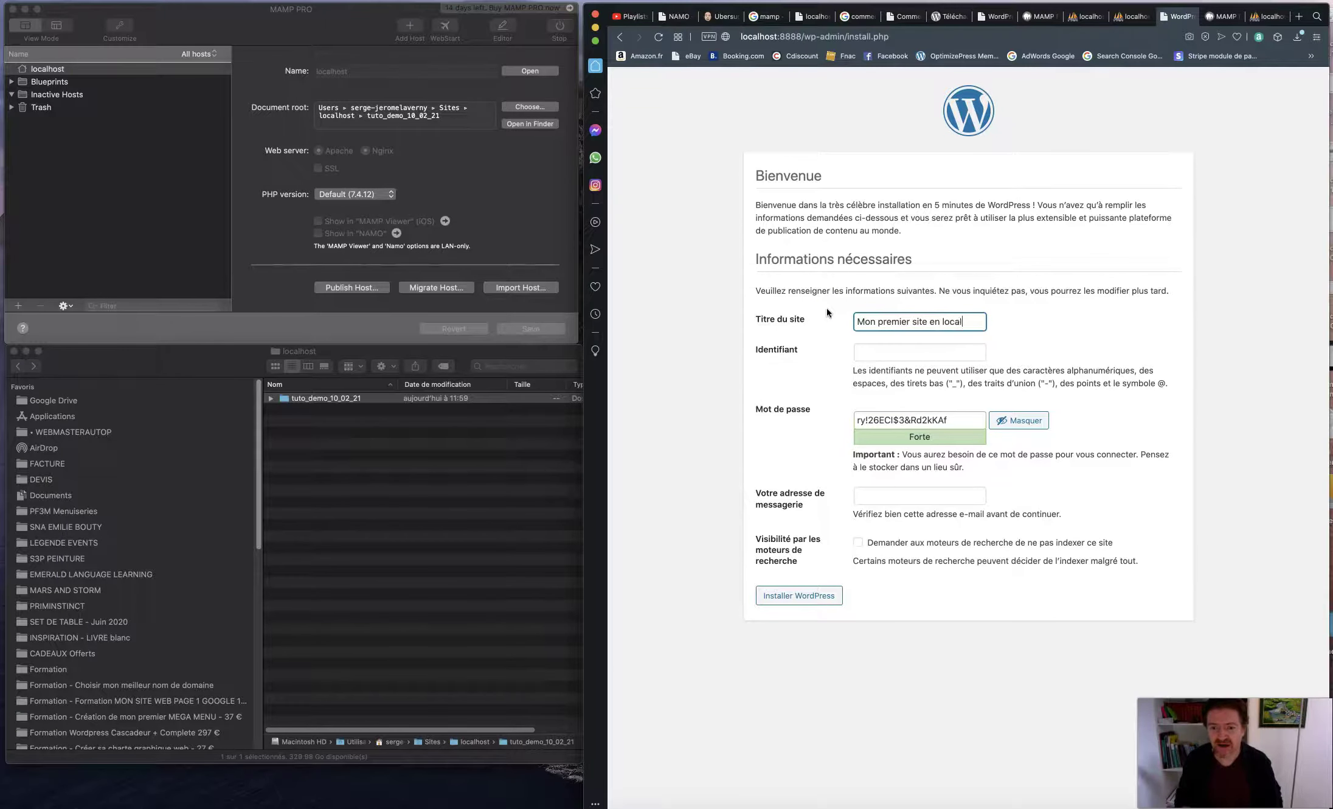
left_click(876, 353)
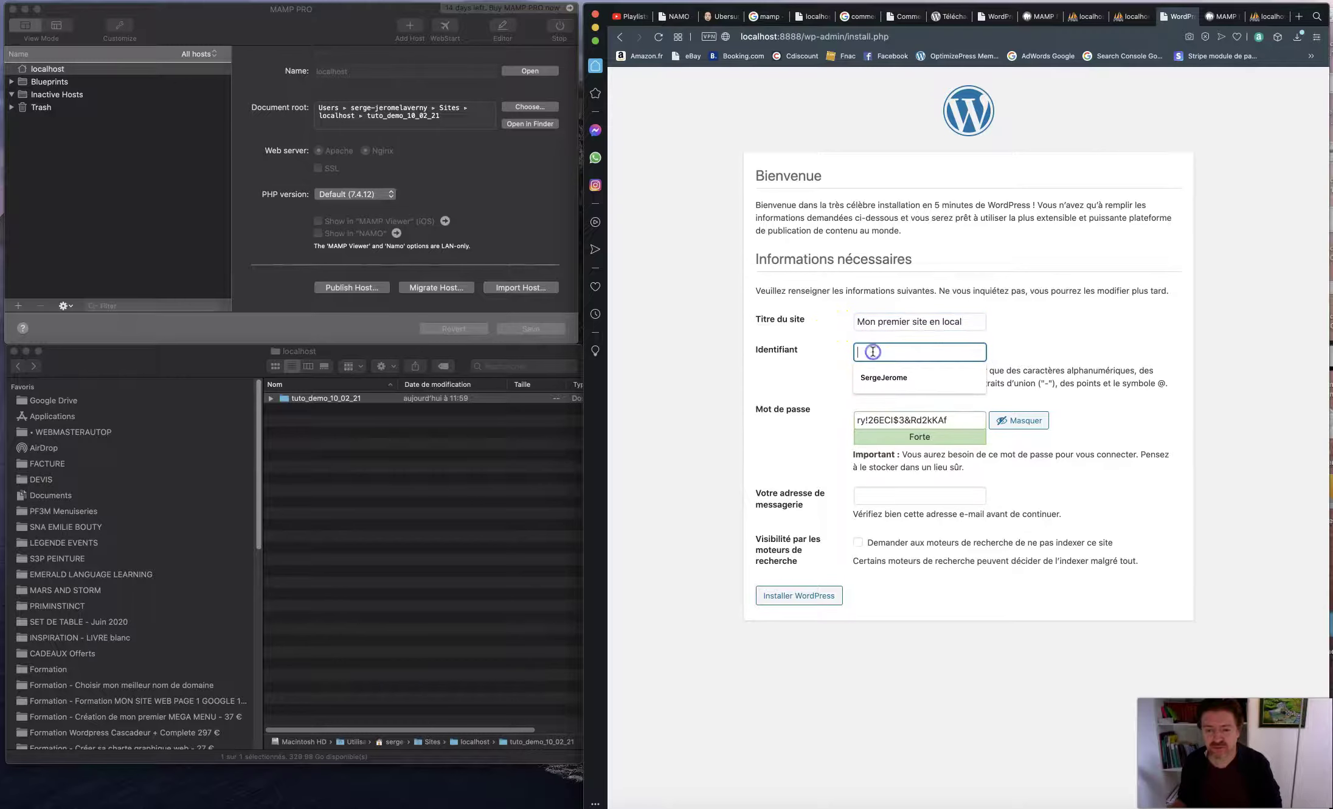
left_click(879, 377)
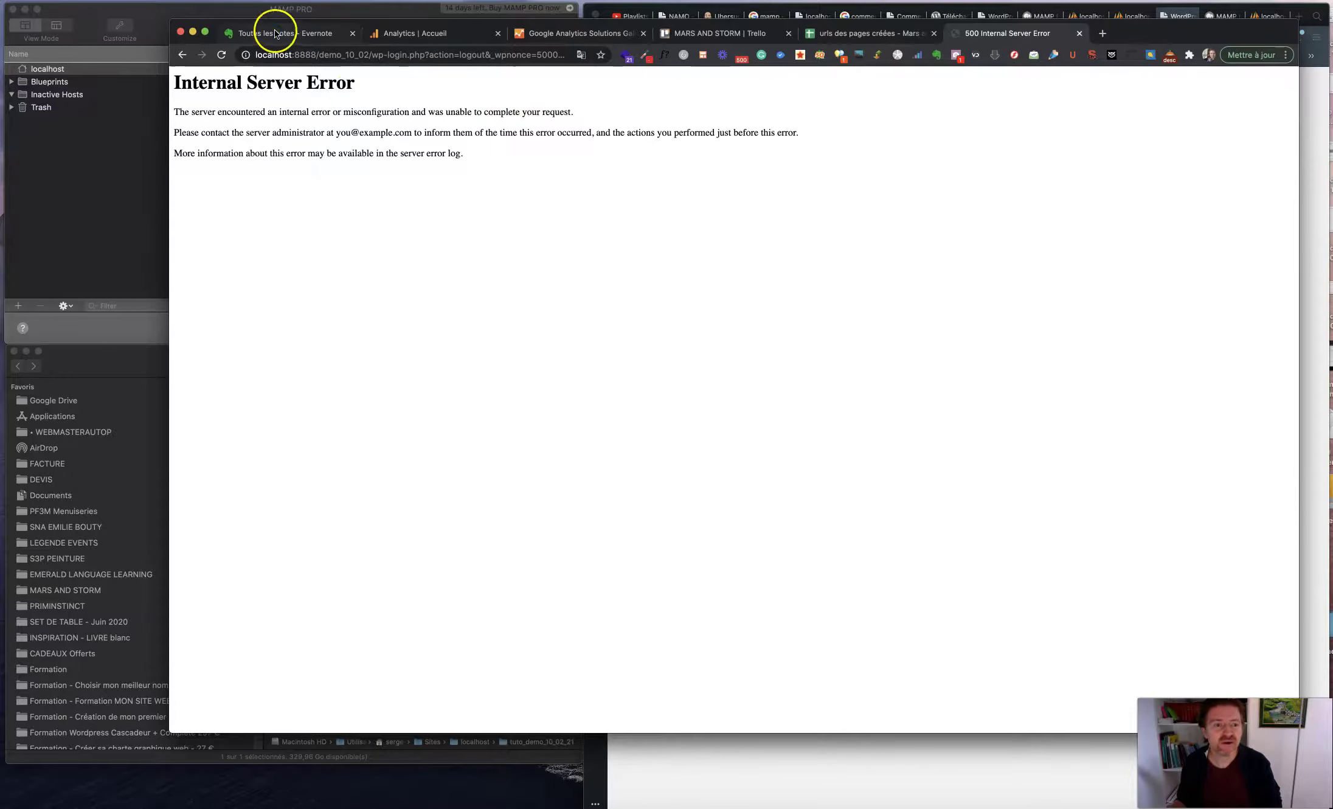
Copy the password from the "Wordpress en local" note in Evernote and paste it as the WordPress administrator password.
left_click(276, 32)
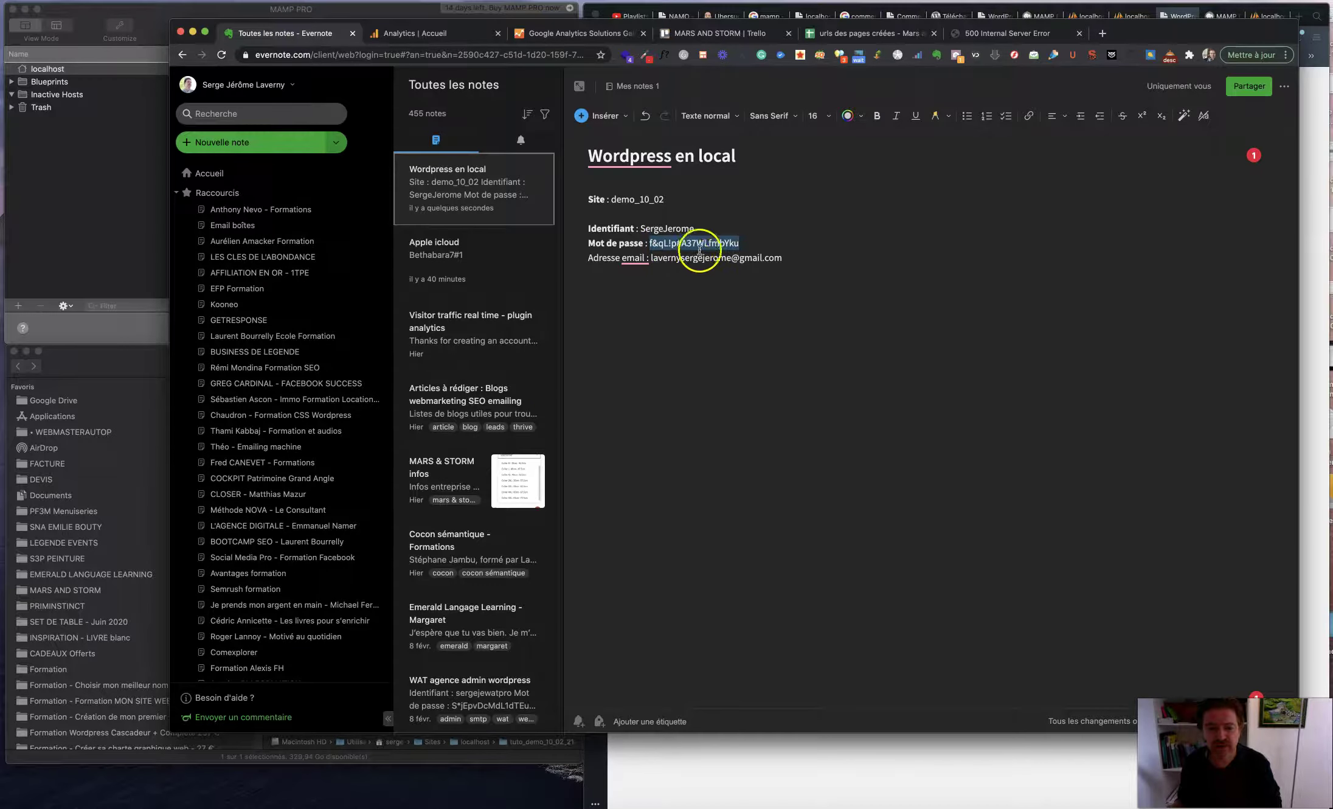
left_click_drag(737, 242, 647, 242)
key("super+c")
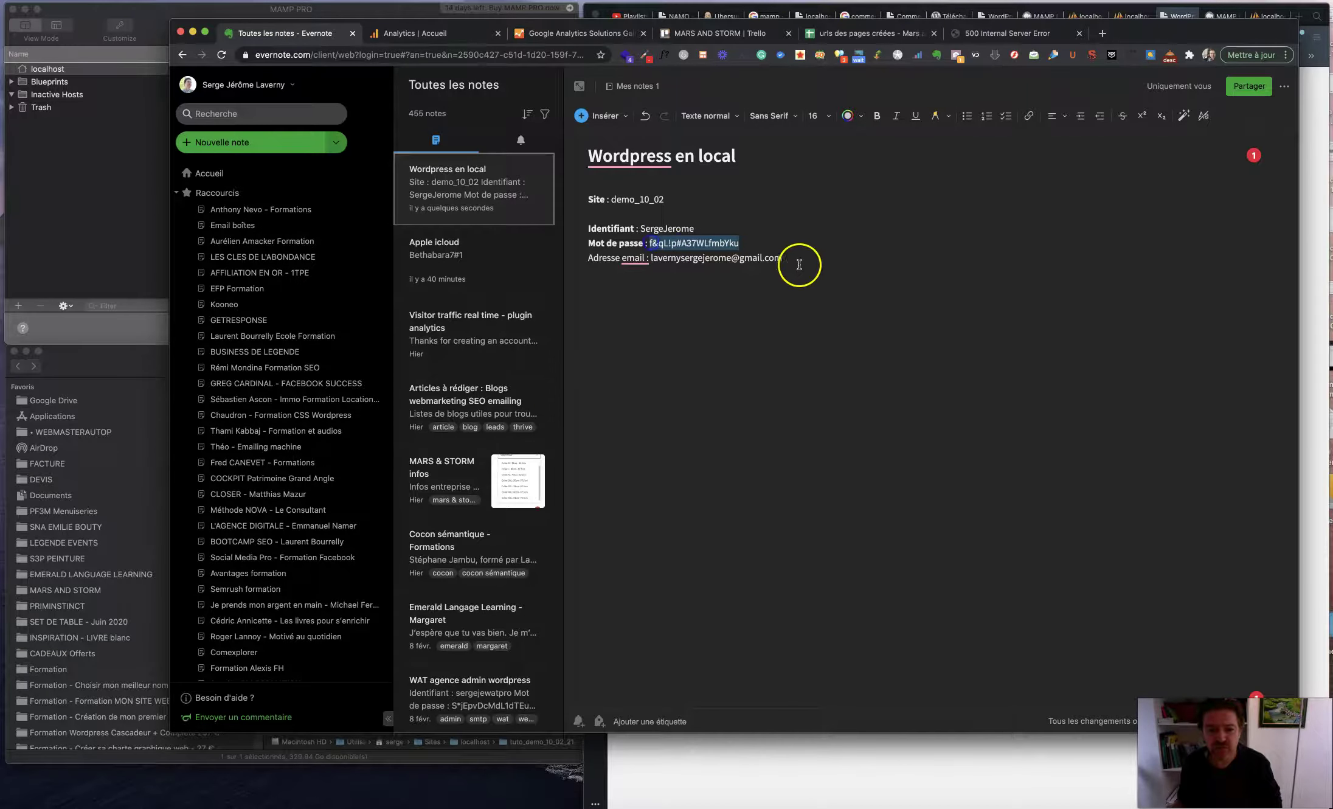
left_click(192, 33)
left_click(963, 421)
left_click_drag(963, 421, 841, 420)
key("super+v")
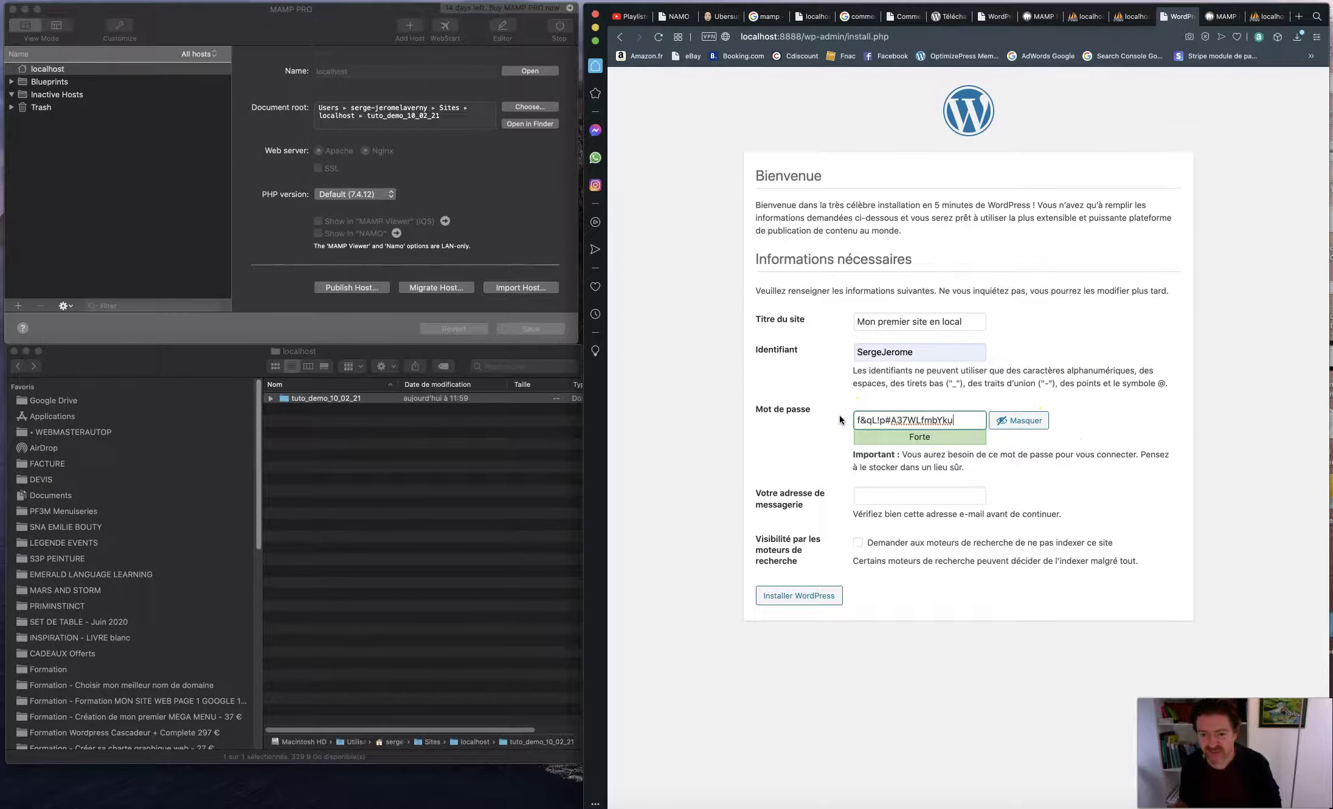
Fill in the administrator's e-mail address and install WordPress.
left_click(870, 496)
left_click(889, 521)
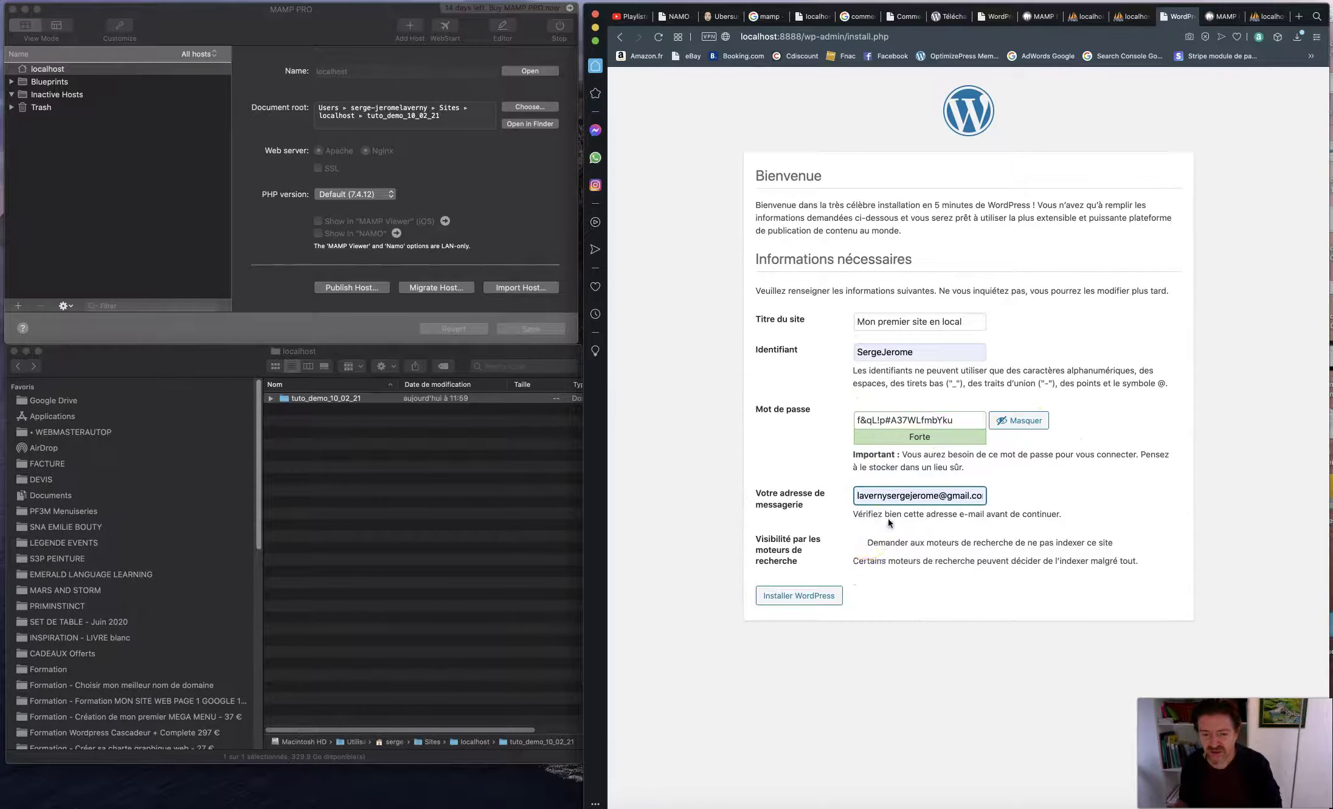
left_click(795, 599)
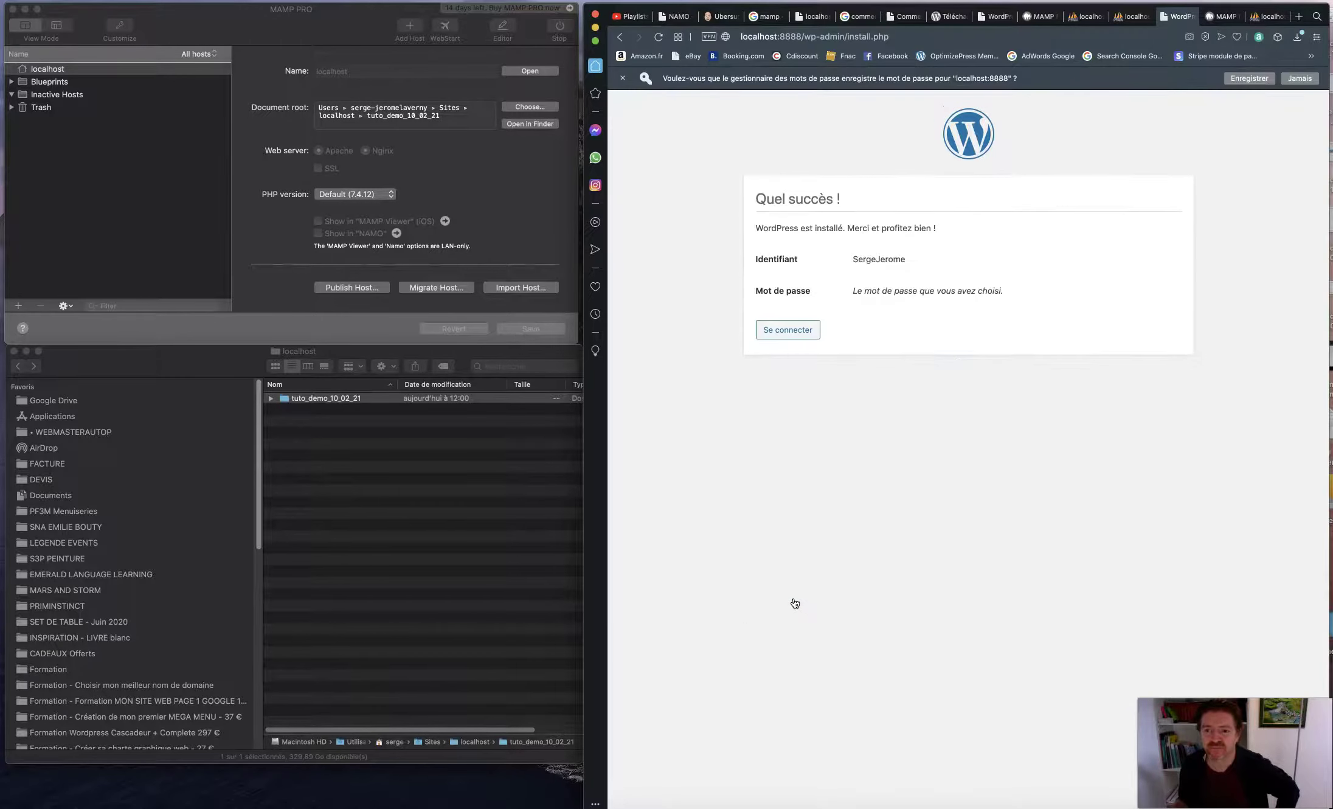
Open the WordPress login page and enter the administrator's username with its correct capitalization.
left_click(794, 330)
left_click(907, 255)
type("S")
left_click(916, 286)
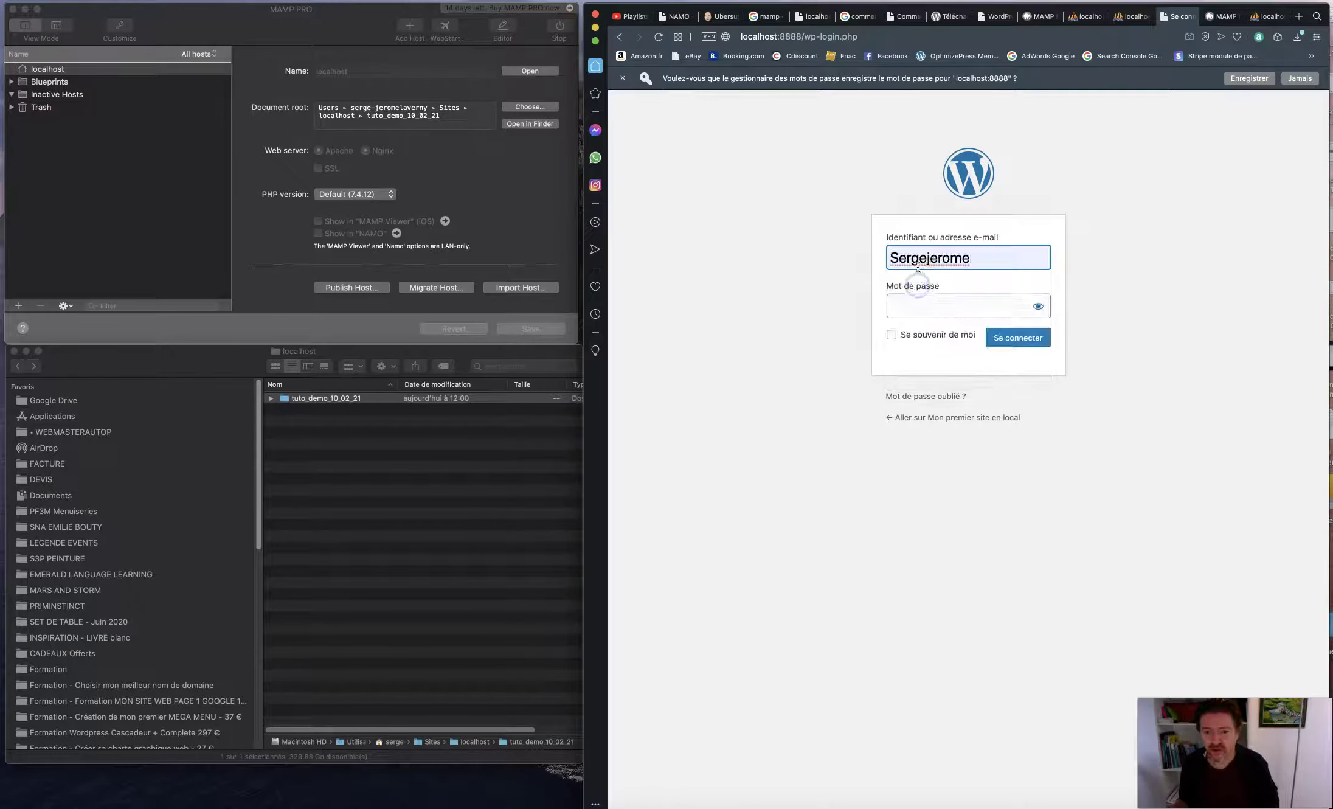
left_click(929, 258)
type("J")
Paste the account password, log in with "Se souvenir de moi" enabled, and save the password in the browser.
key("Tab")
key("super+v")
left_click(902, 335)
left_click(1022, 339)
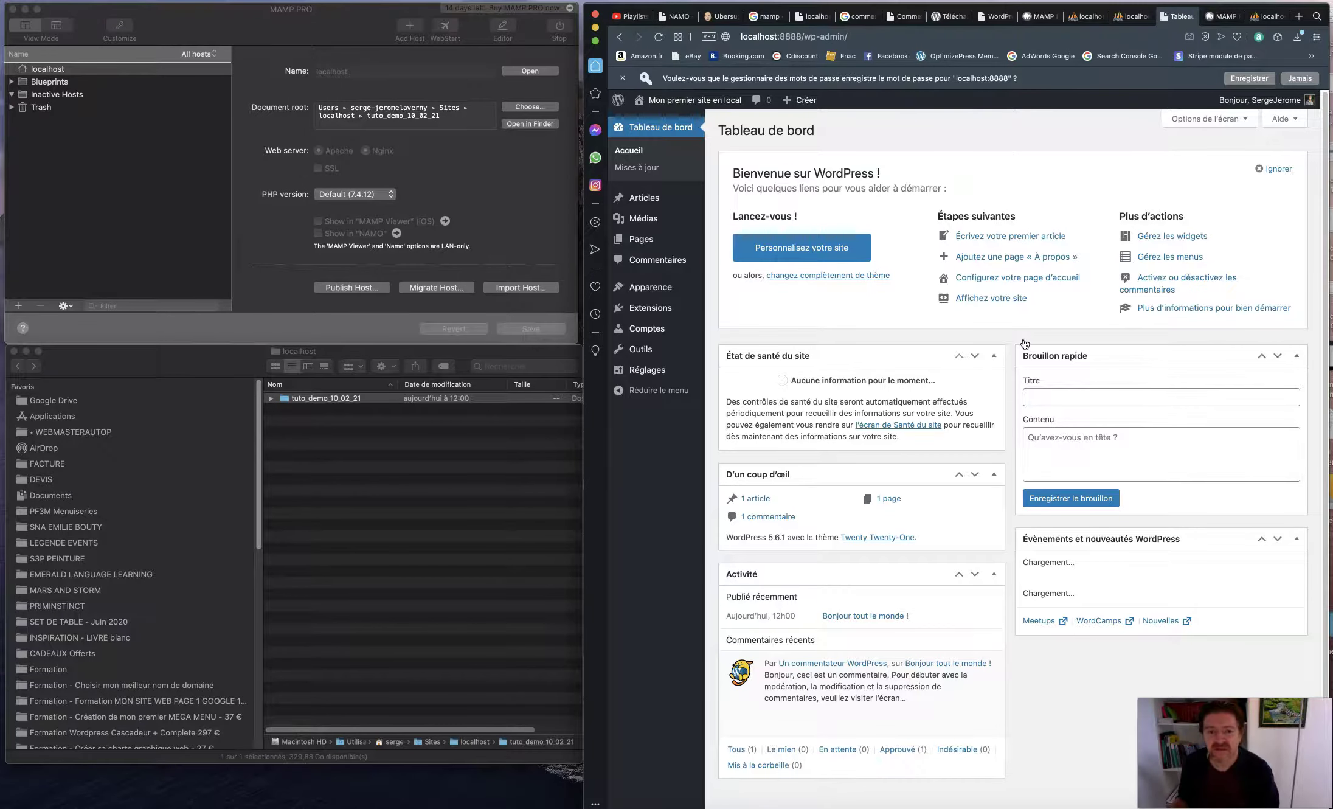
left_click(1250, 78)
mouse_move(1249, 80)
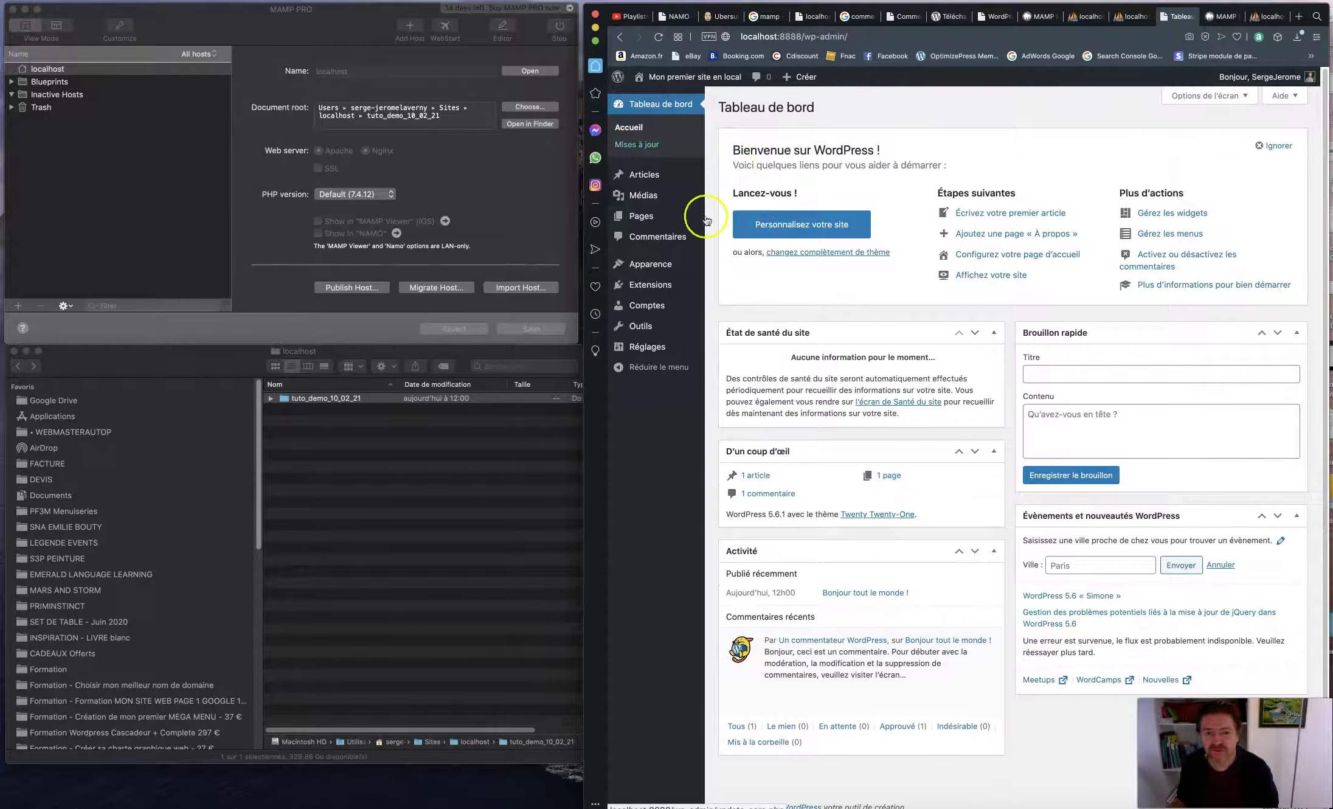
Open the site's installed themes page and search it for generatepa.
mouse_move(649, 285)
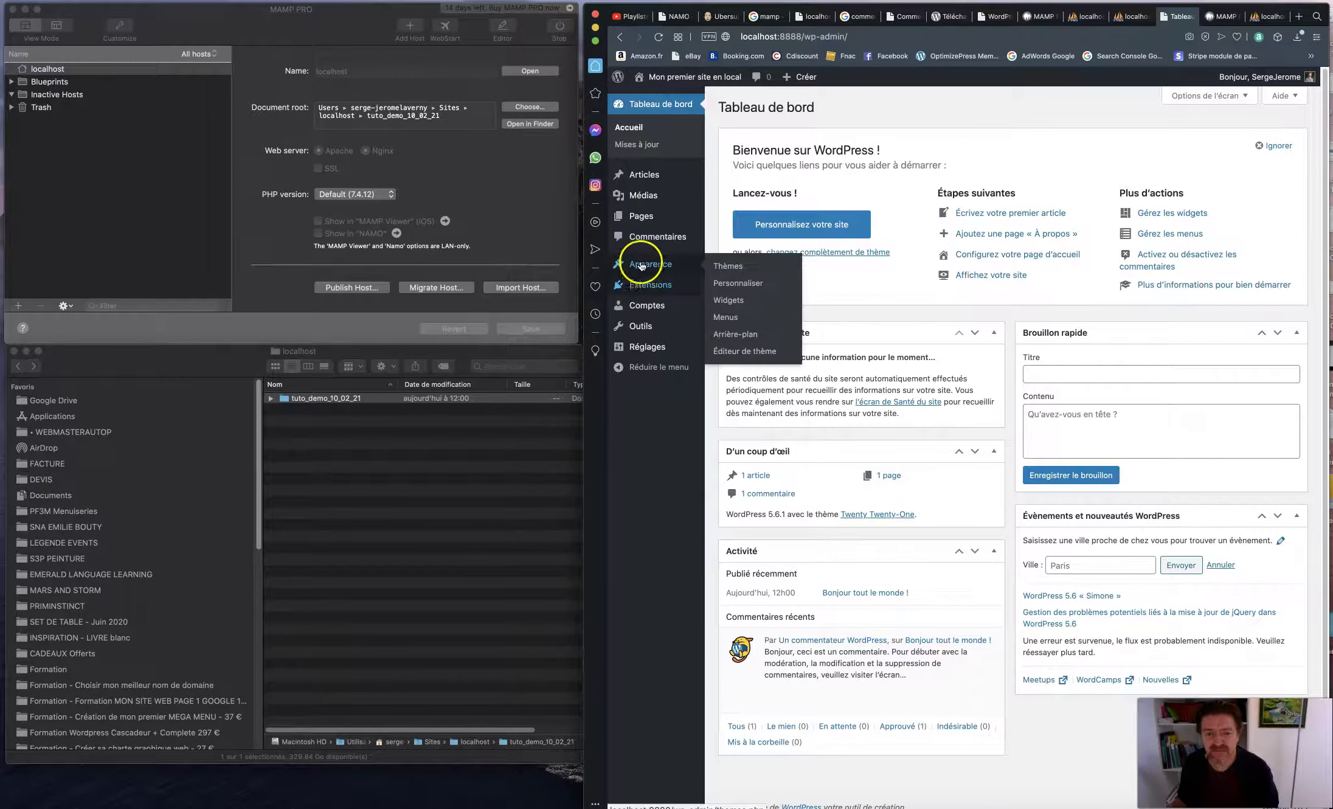
left_click(756, 289)
left_click(733, 268)
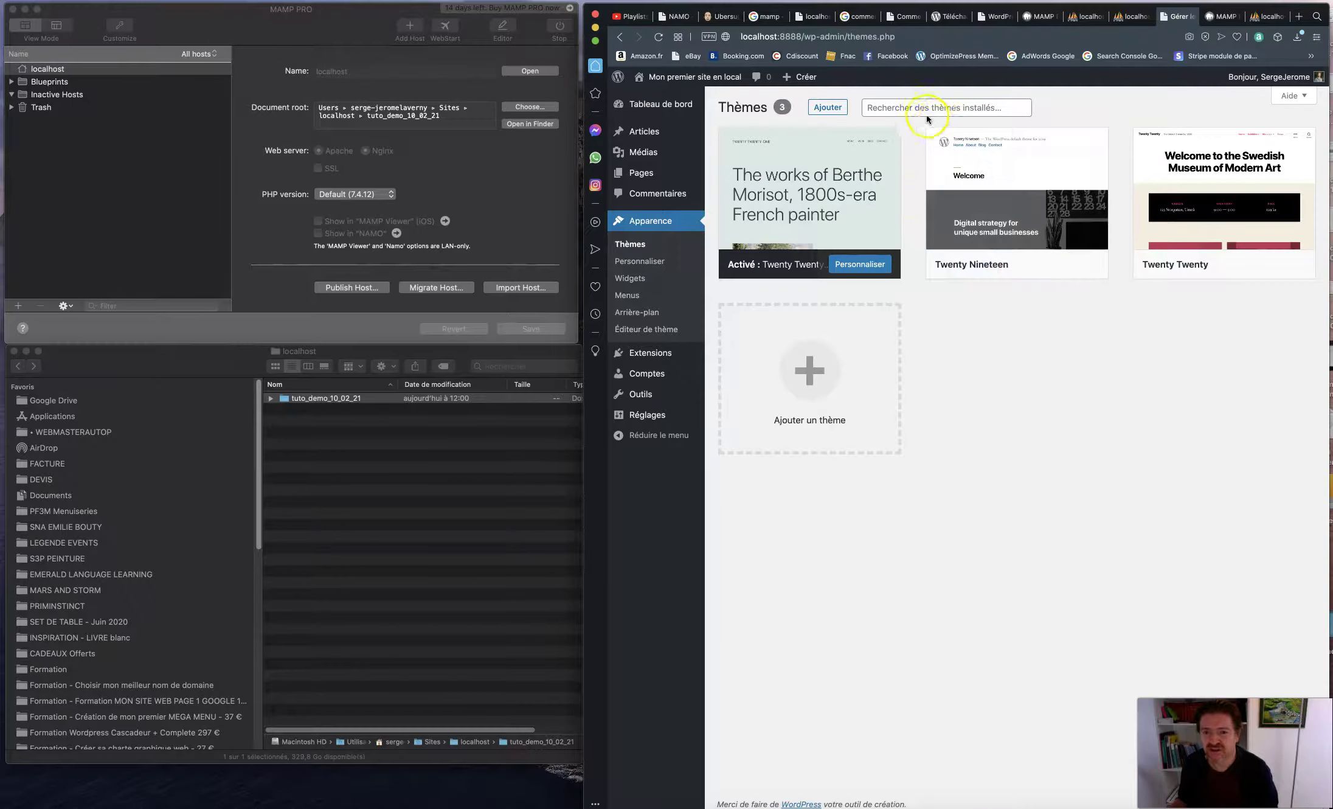
left_click(927, 112)
type("gen")
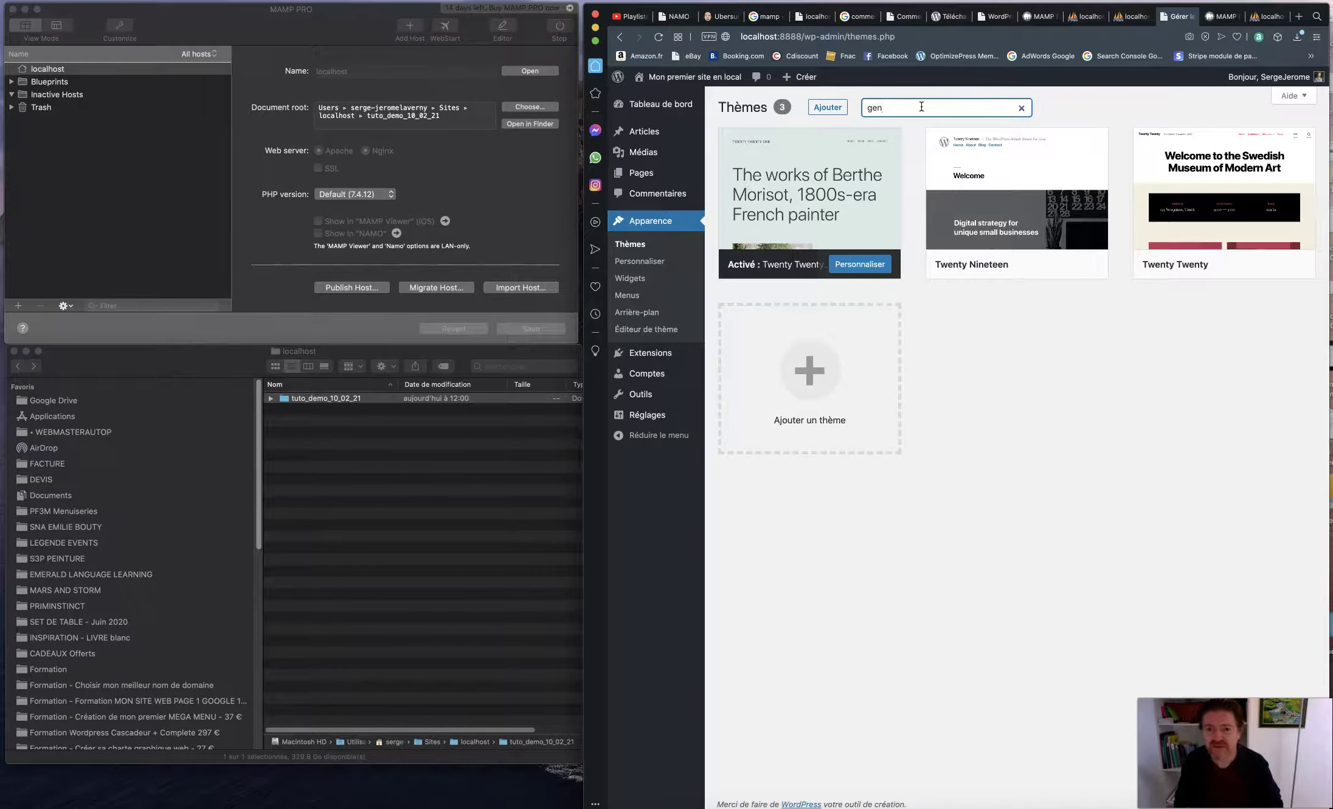
type("eratepa")
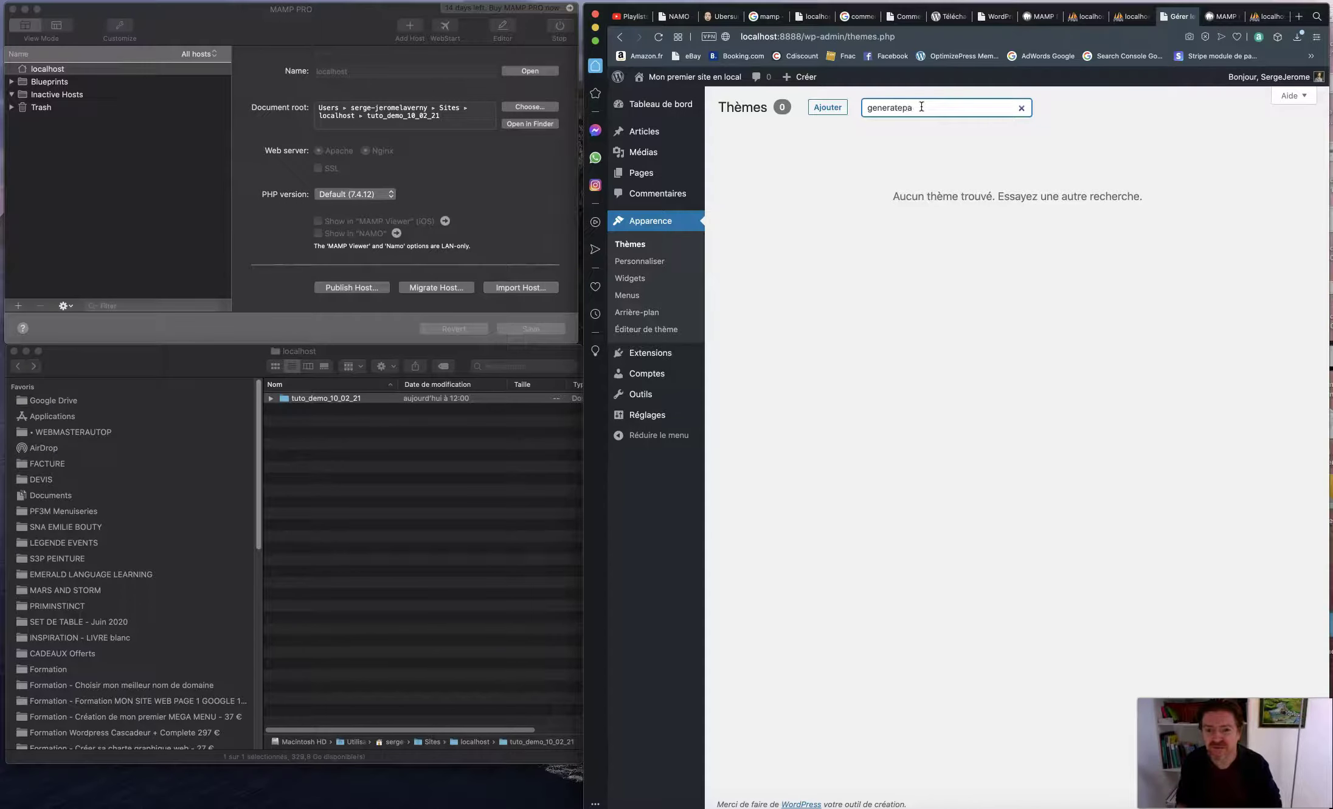
Open the page for adding new themes and search the catalogue for generatepress.
left_click(831, 107)
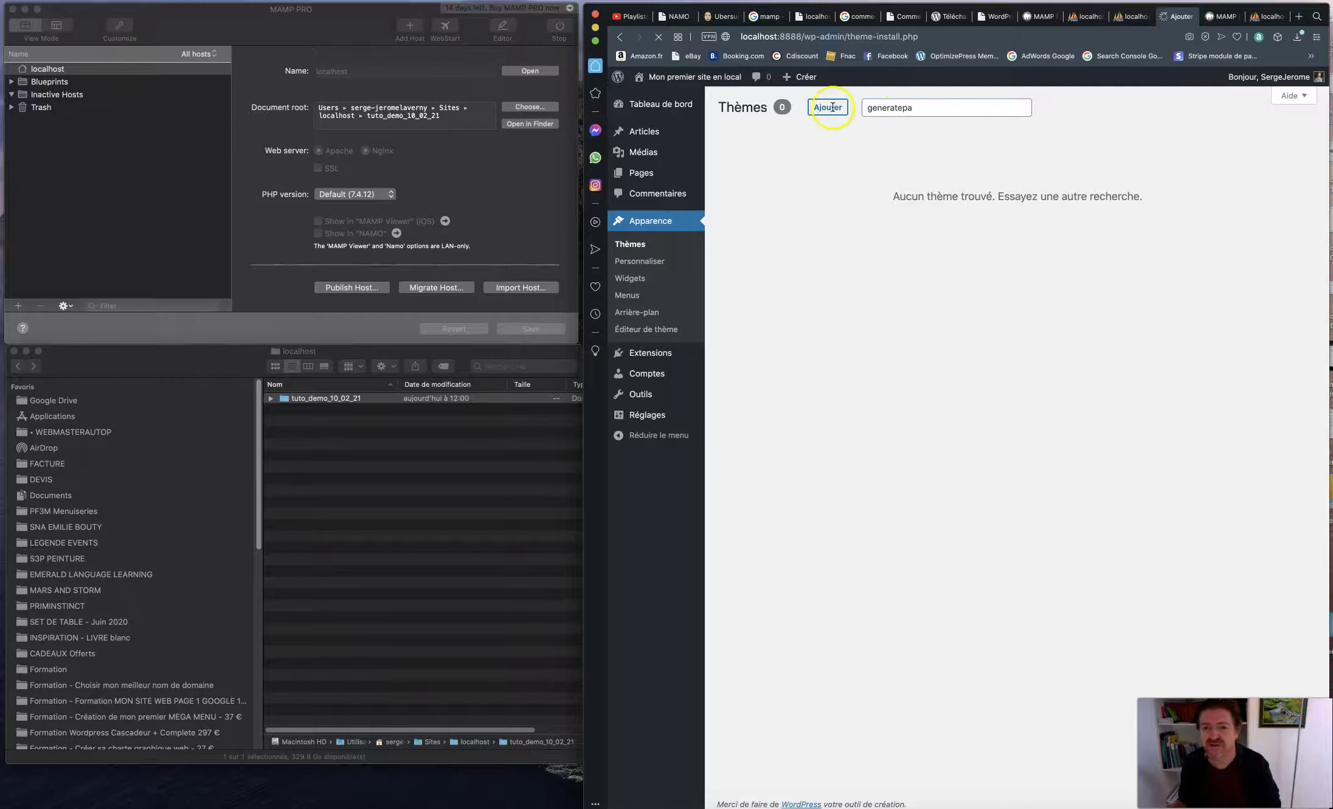
left_click(1176, 141)
type("ge")
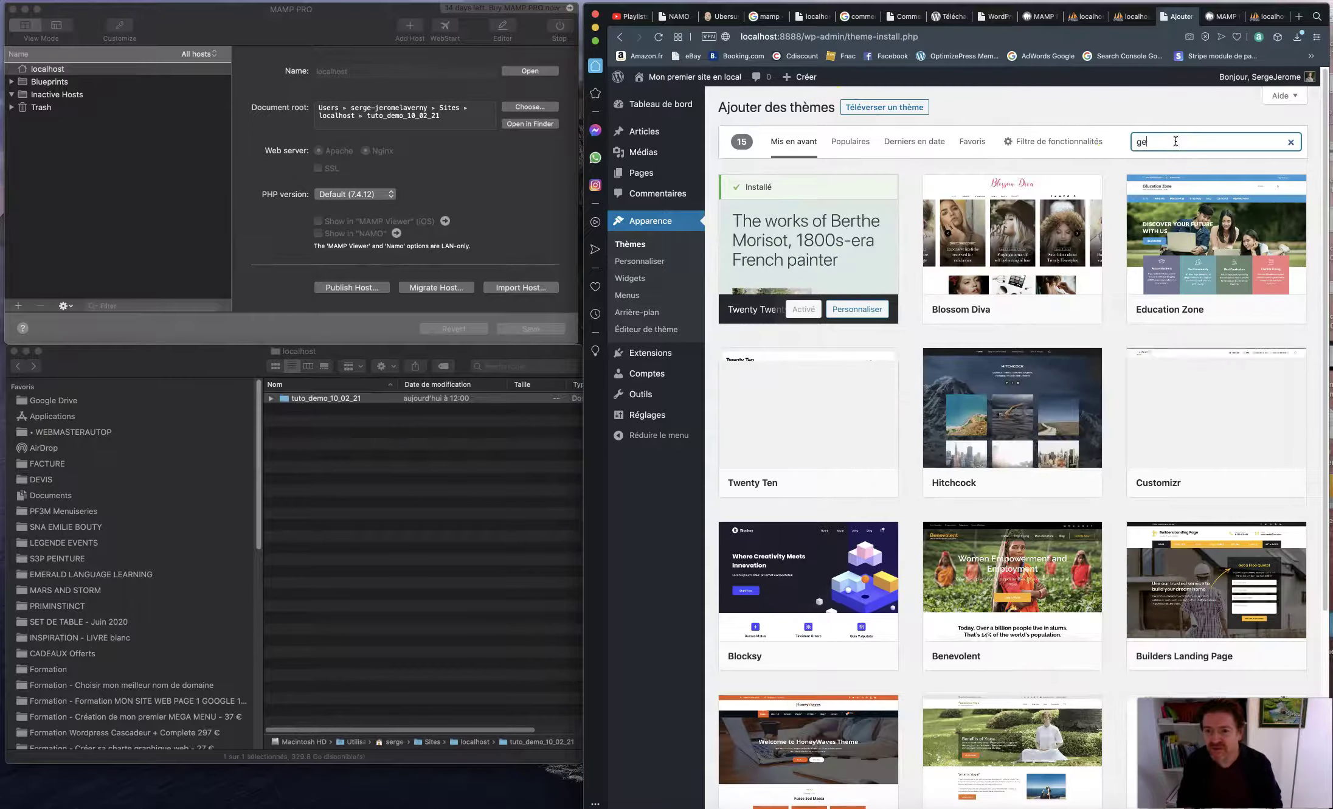
type("neratepress")
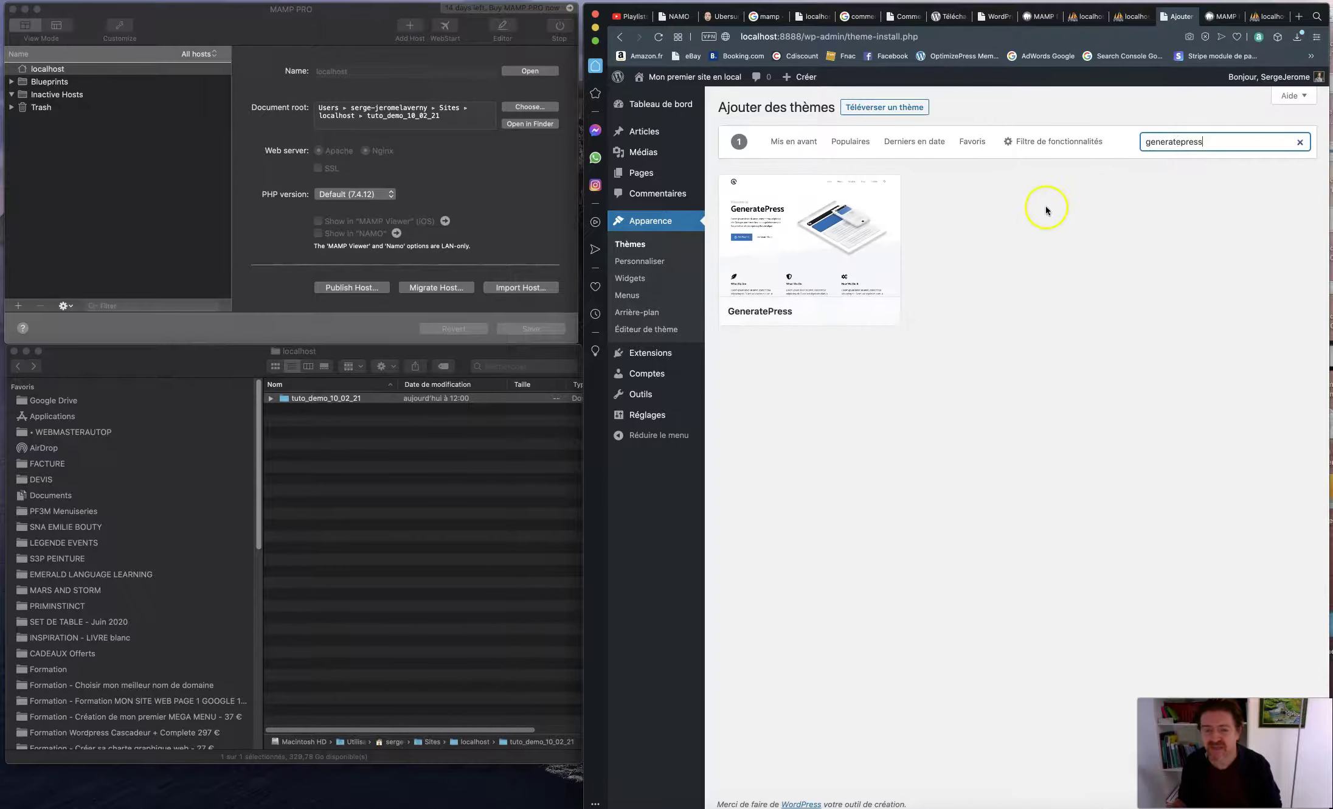
Install the GeneratePress theme, widen the browser window to the full screen width, and activate the theme.
left_click(802, 312)
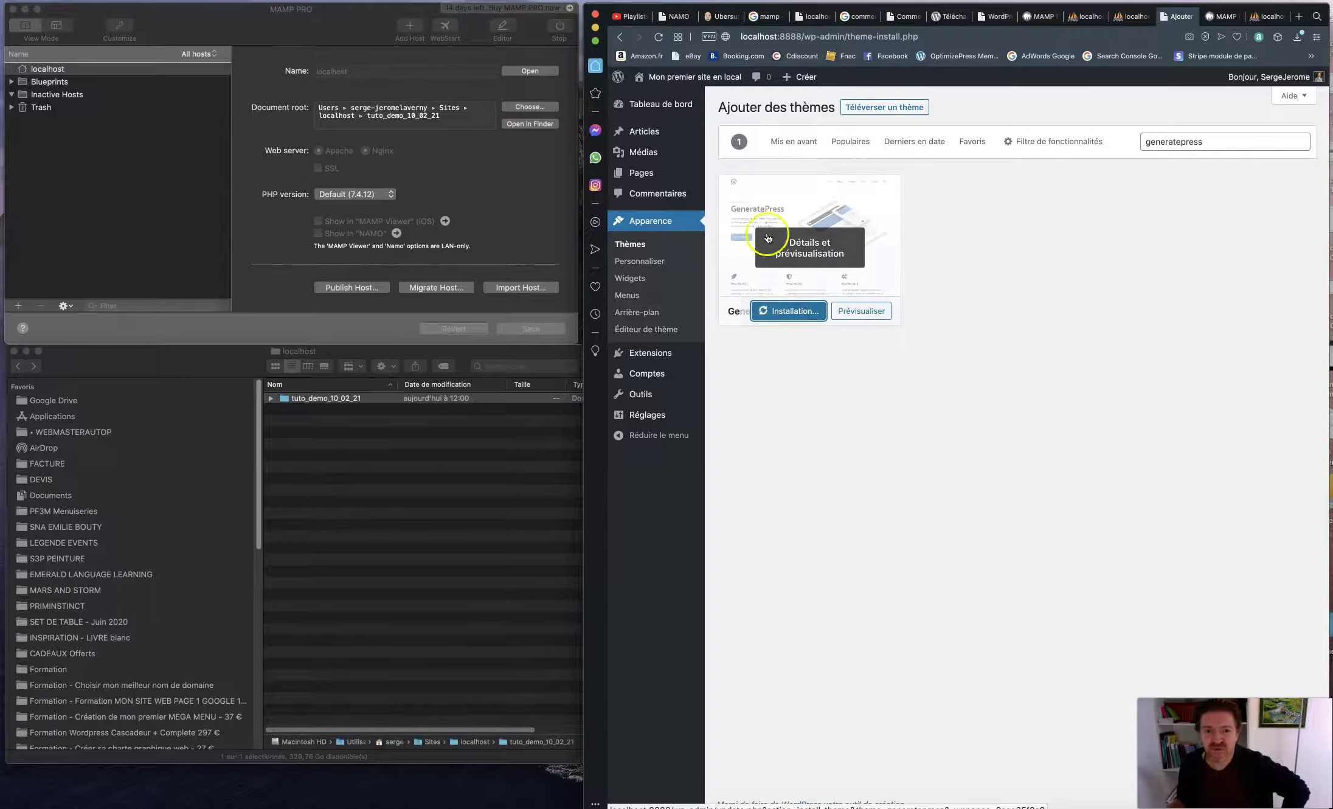
left_click_drag(584, 5, 1, 5)
left_click(211, 339)
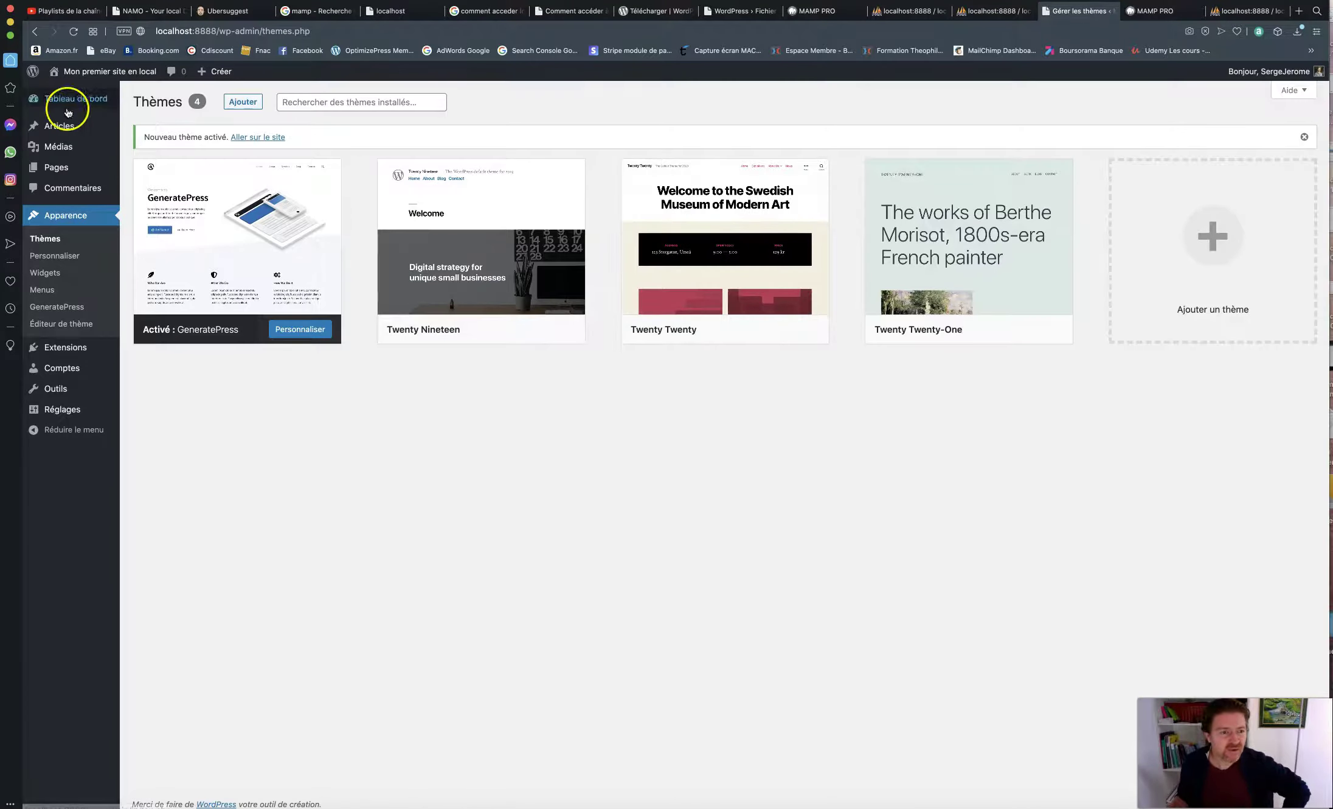
View the site's front page, open its theme customizer and go to the site identity settings.
mouse_move(104, 71)
left_click(89, 94)
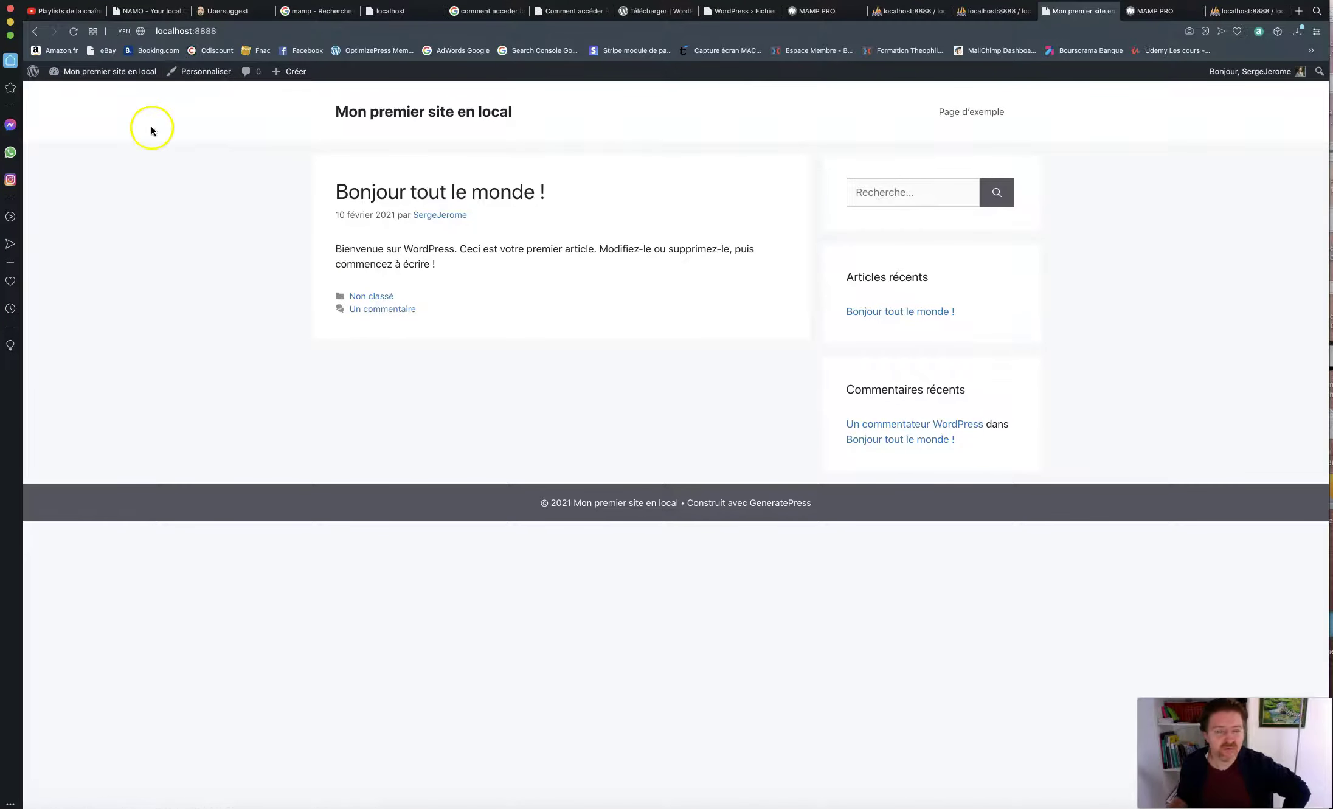
mouse_move(130, 76)
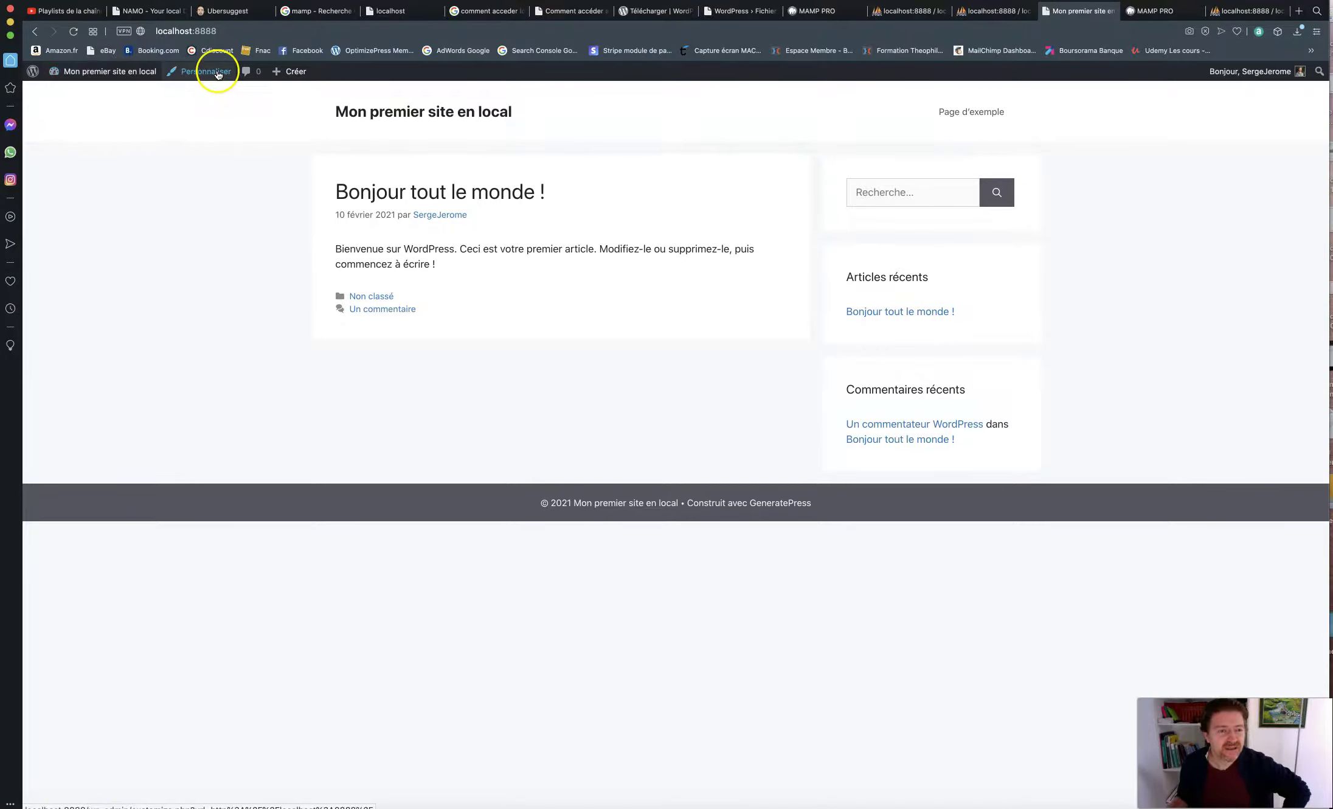
left_click(218, 75)
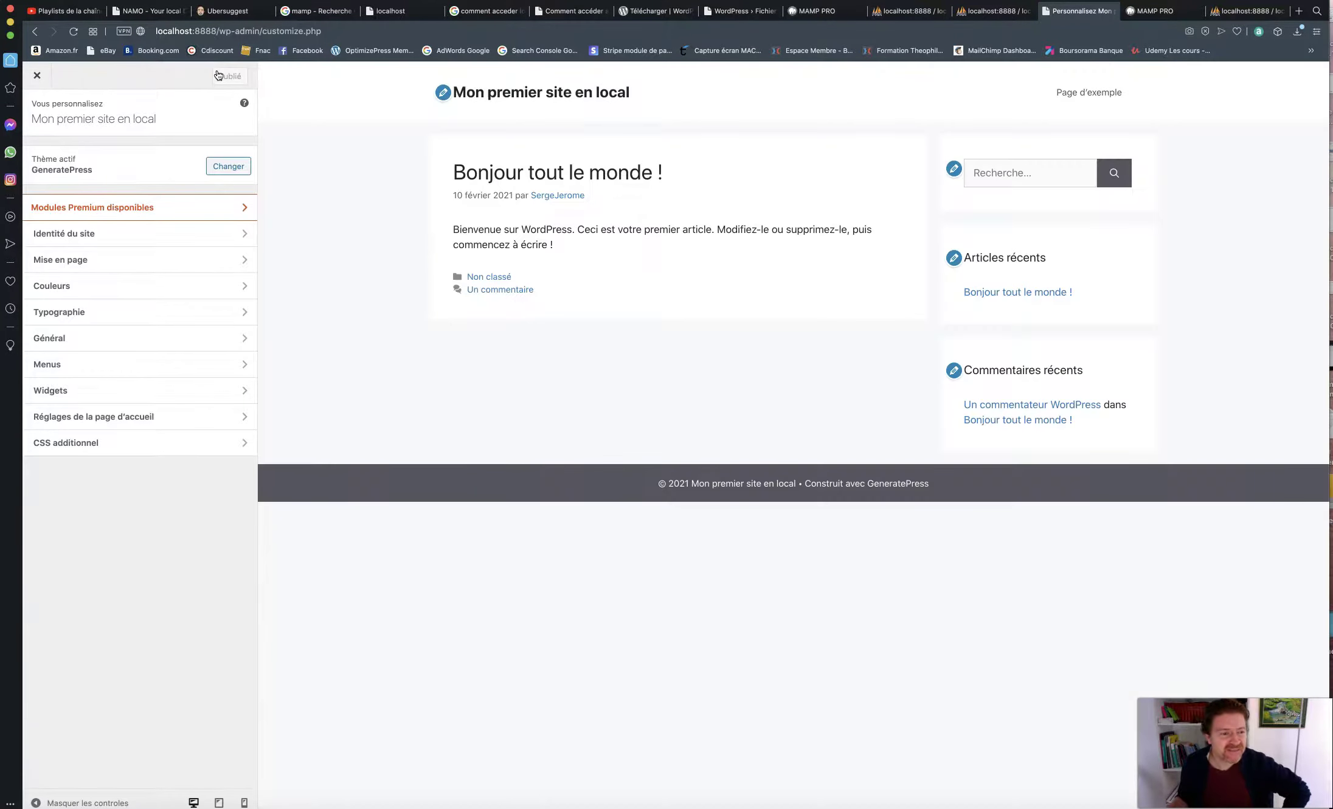
left_click(207, 236)
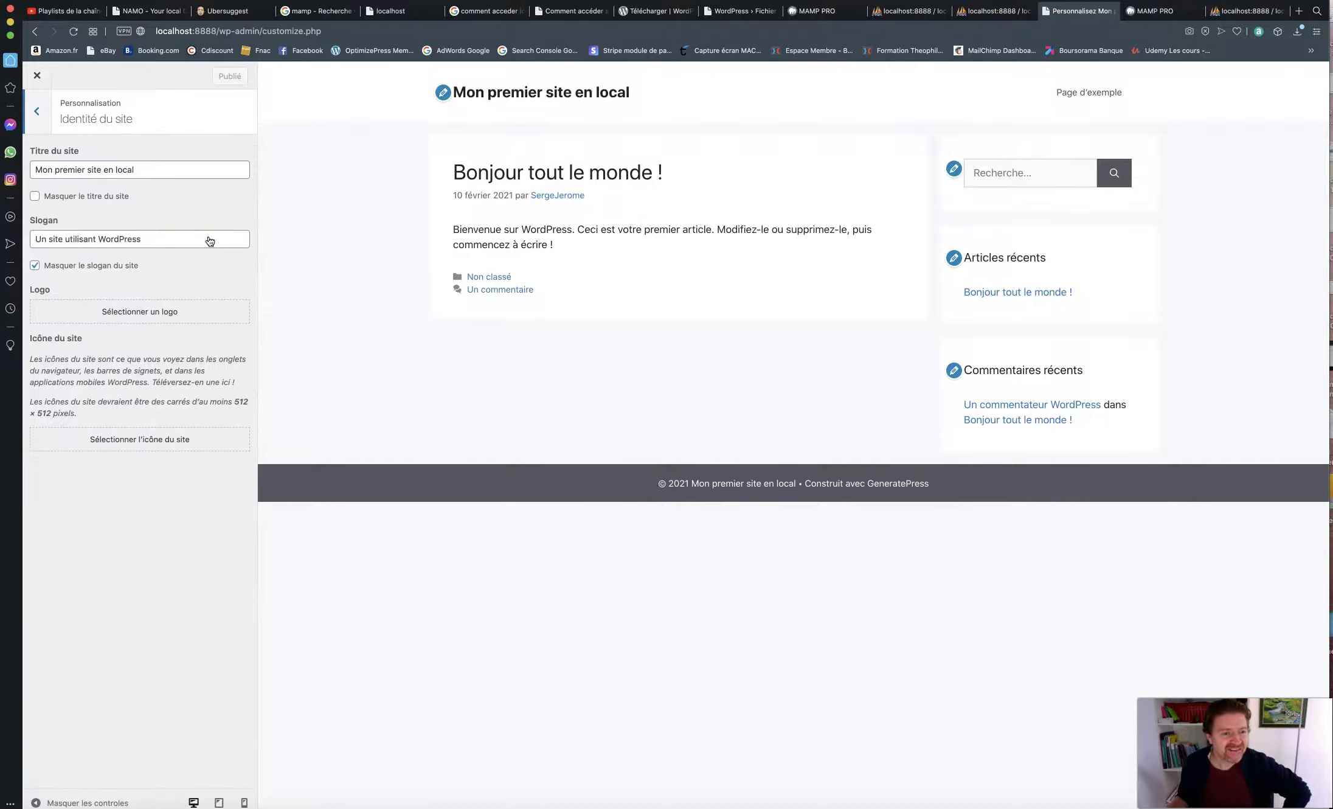
Upload c-est-quoi-un-cms.jpg from the computer as the image for the site logo.
left_click(144, 312)
left_click(680, 386)
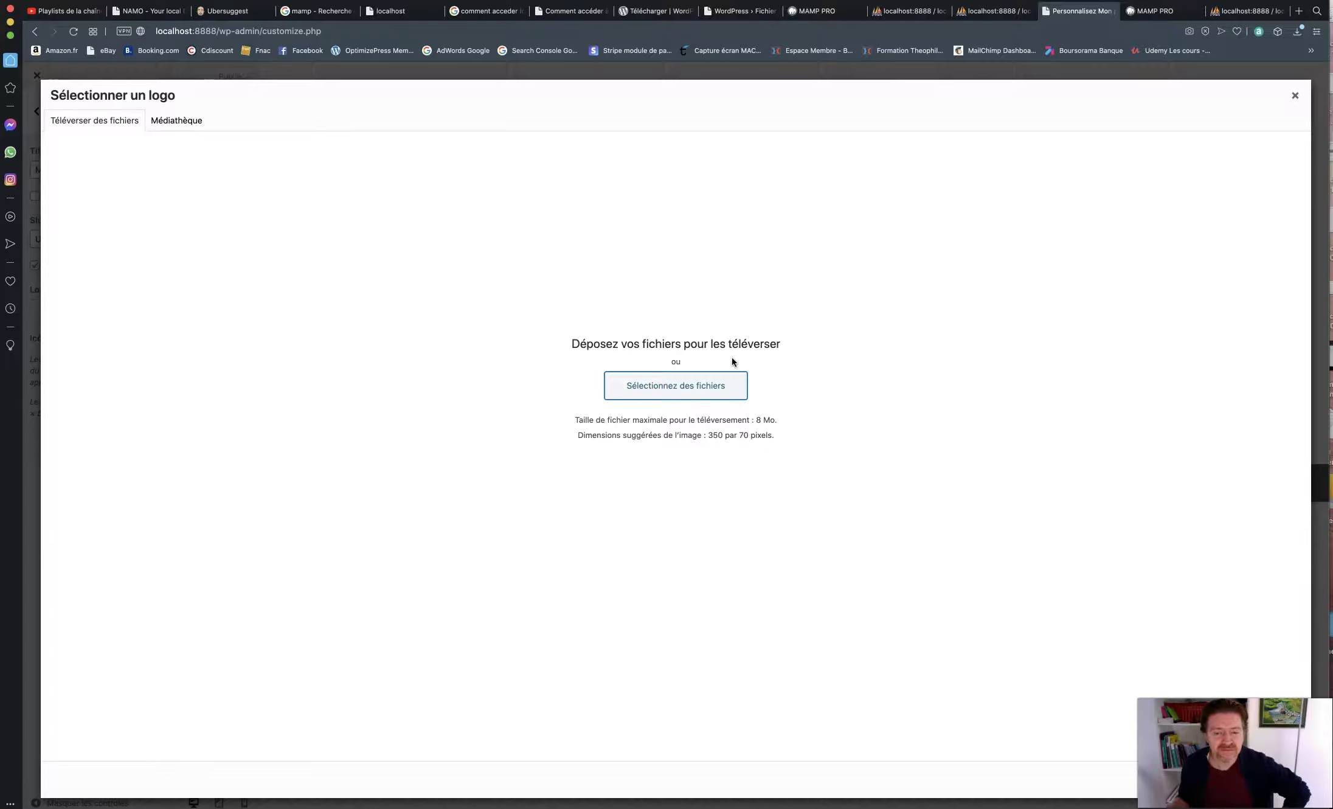
left_click(724, 388)
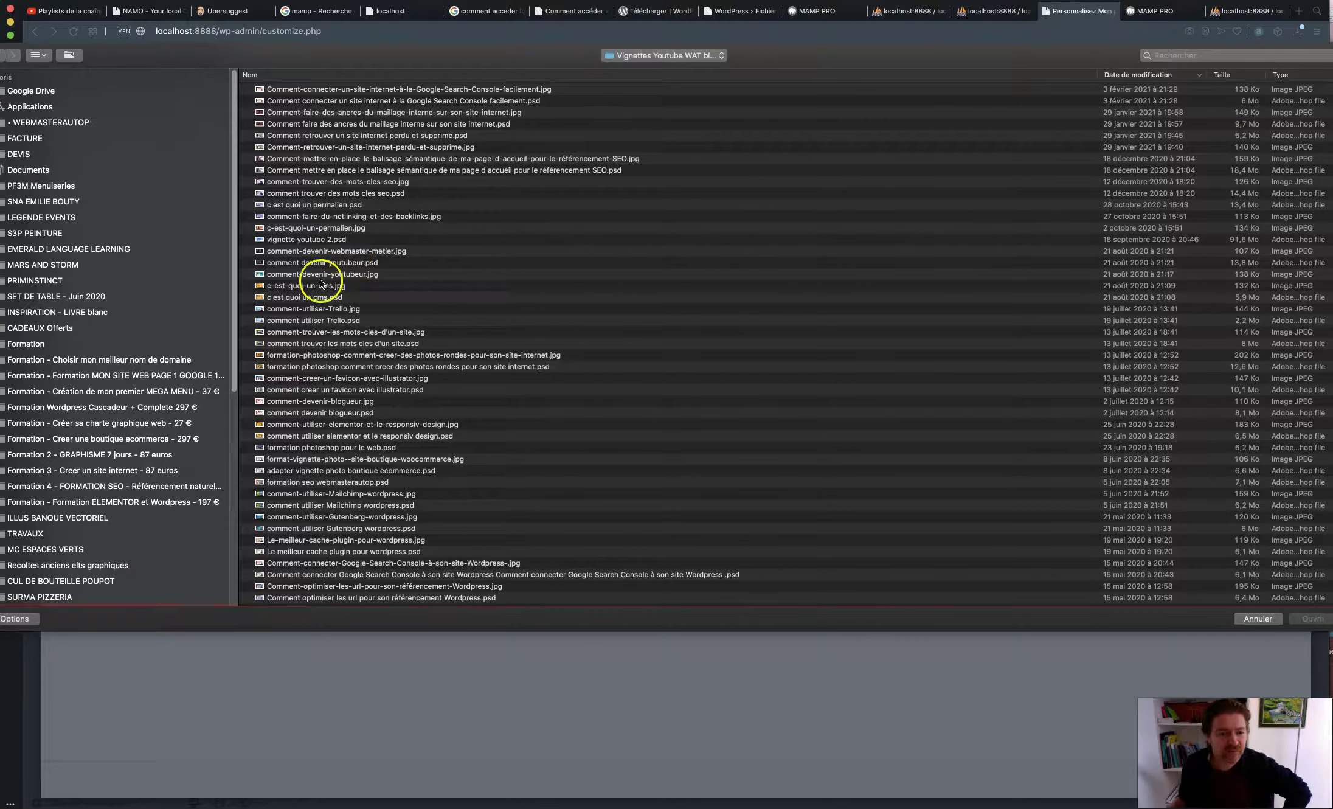
left_click(320, 286)
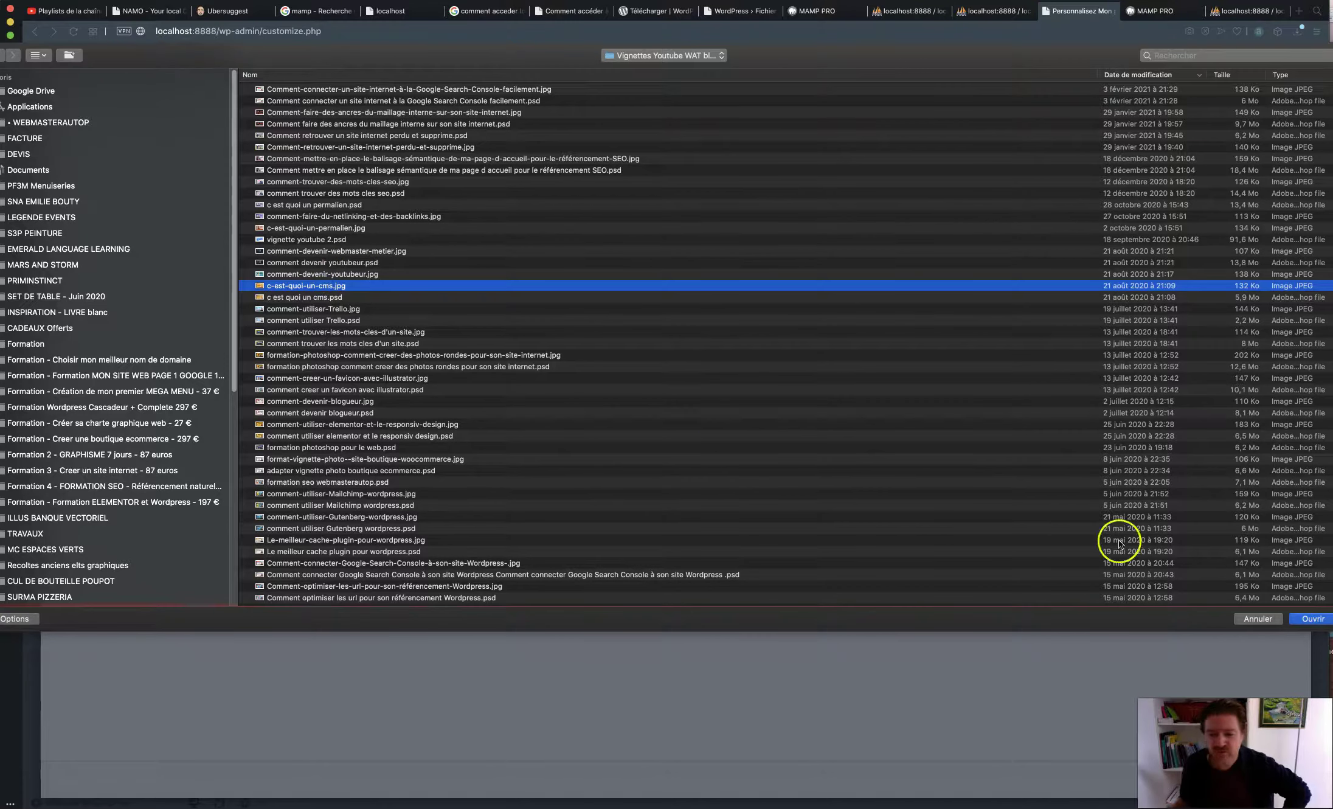
left_click(1304, 619)
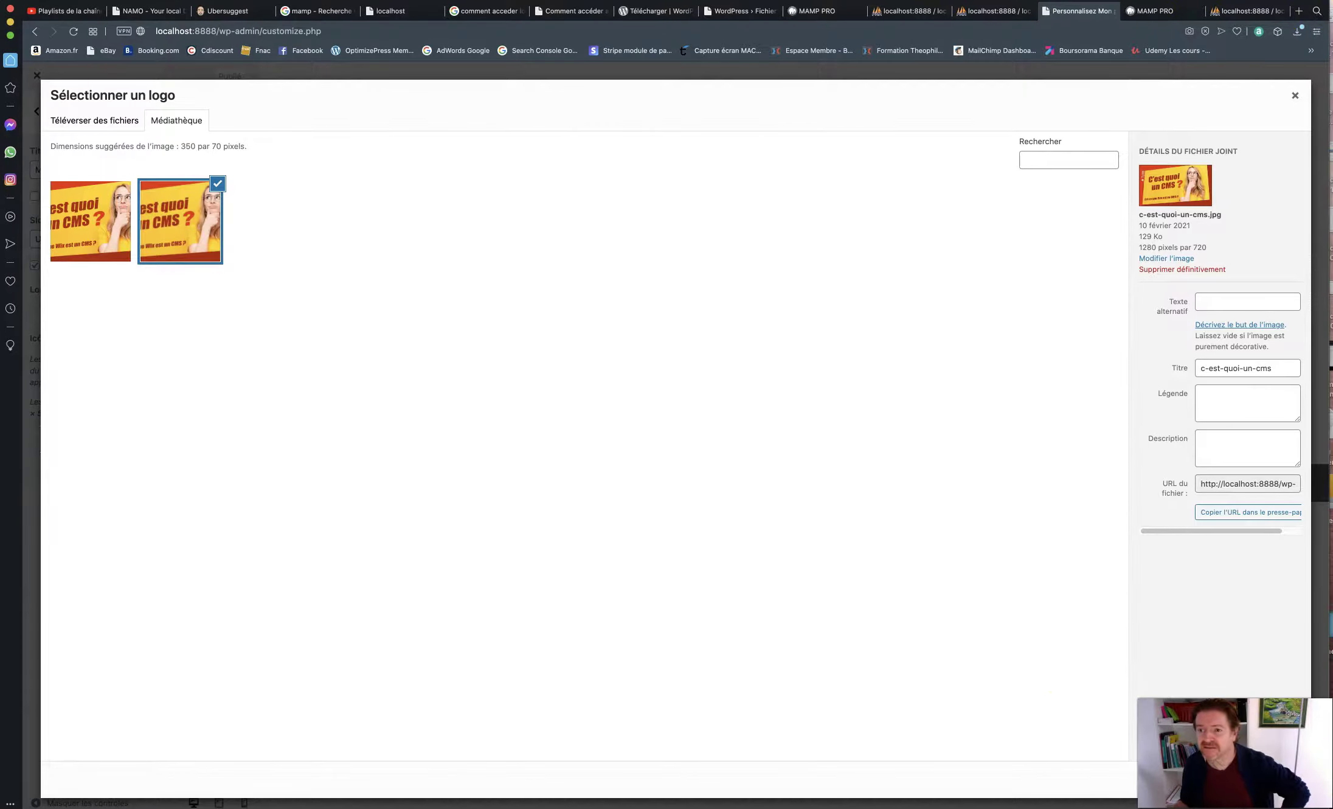
Narrow the browser window, apply the uploaded image as the logo without cropping, and set the logo width to 210 px.
left_click_drag(1331, 2, 1121, 14)
left_click(1063, 781)
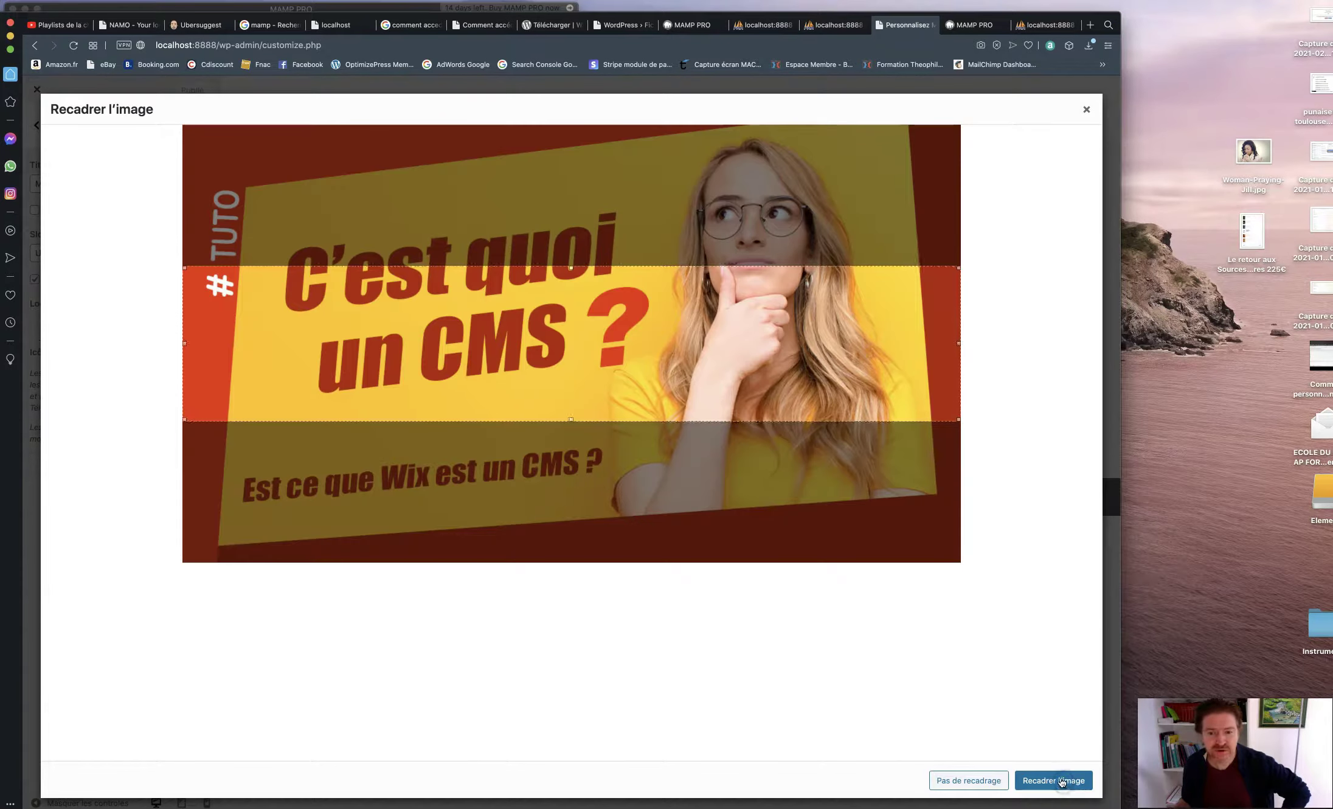
left_click(985, 780)
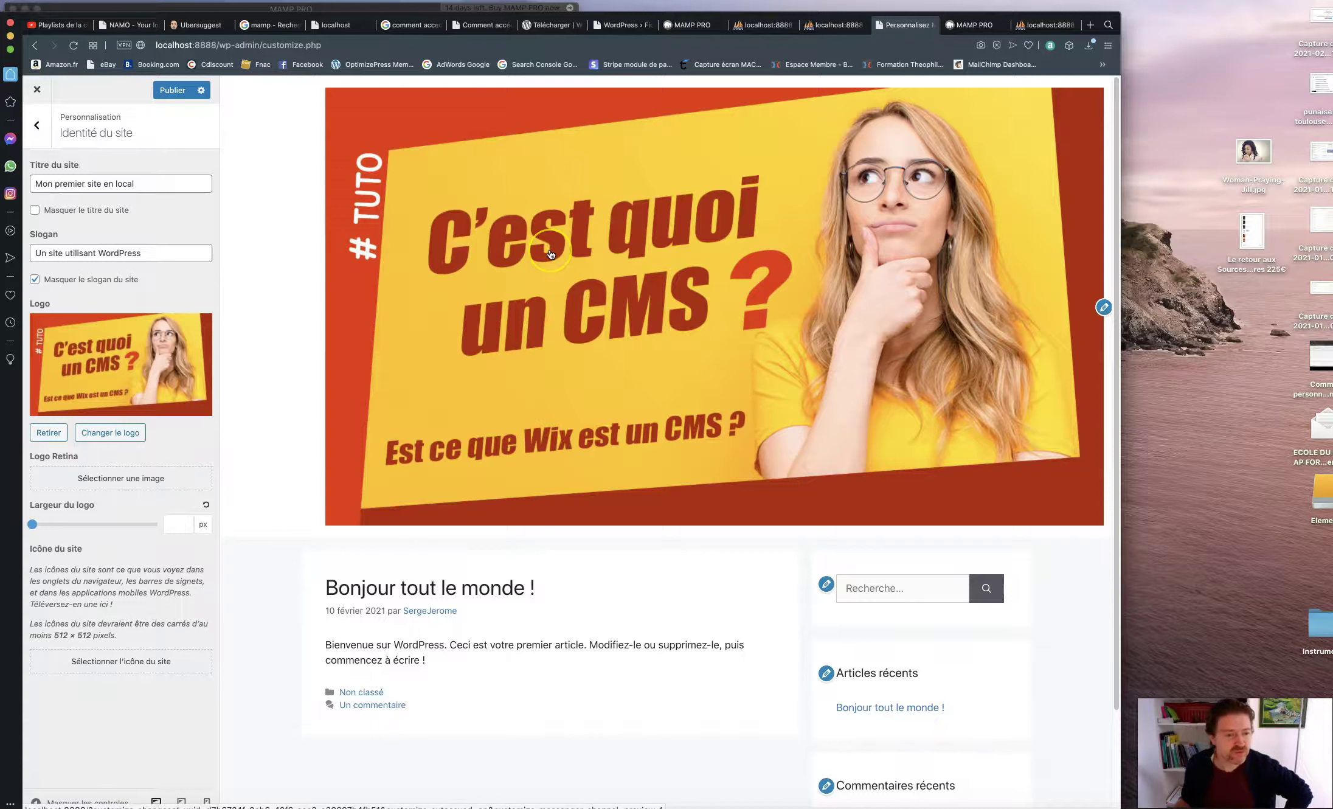
left_click_drag(33, 525, 51, 524)
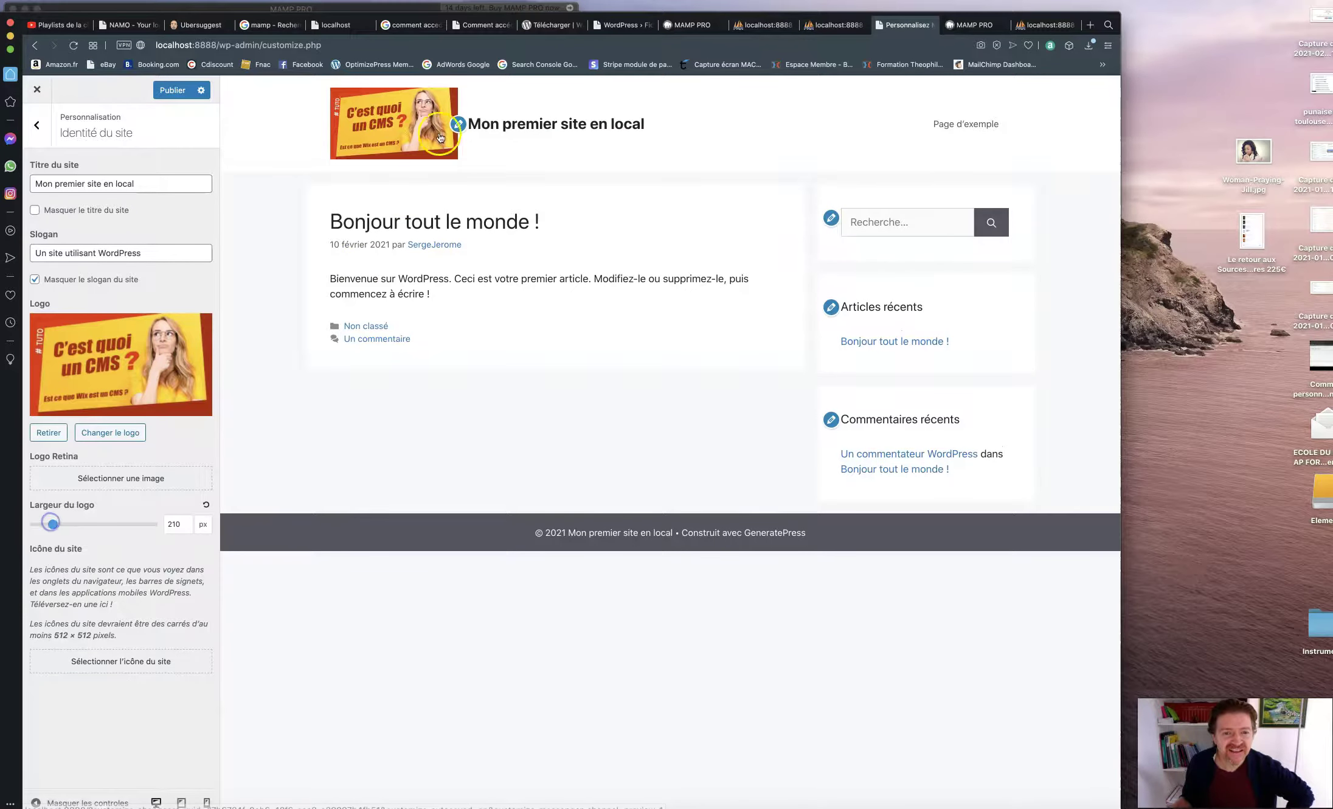
Set the site title to "Spécial CMS" and publish the customizer changes.
triple_click(61, 185)
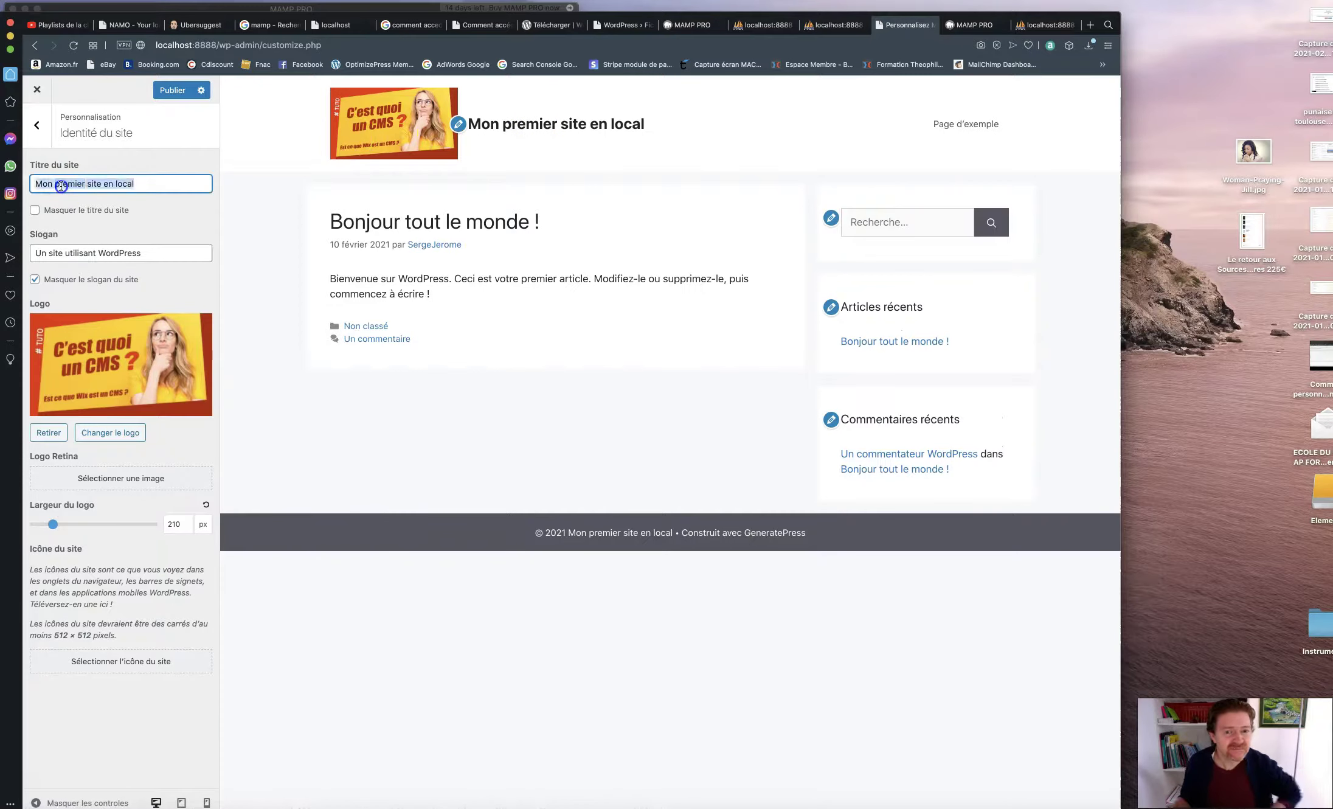
type("Cest")
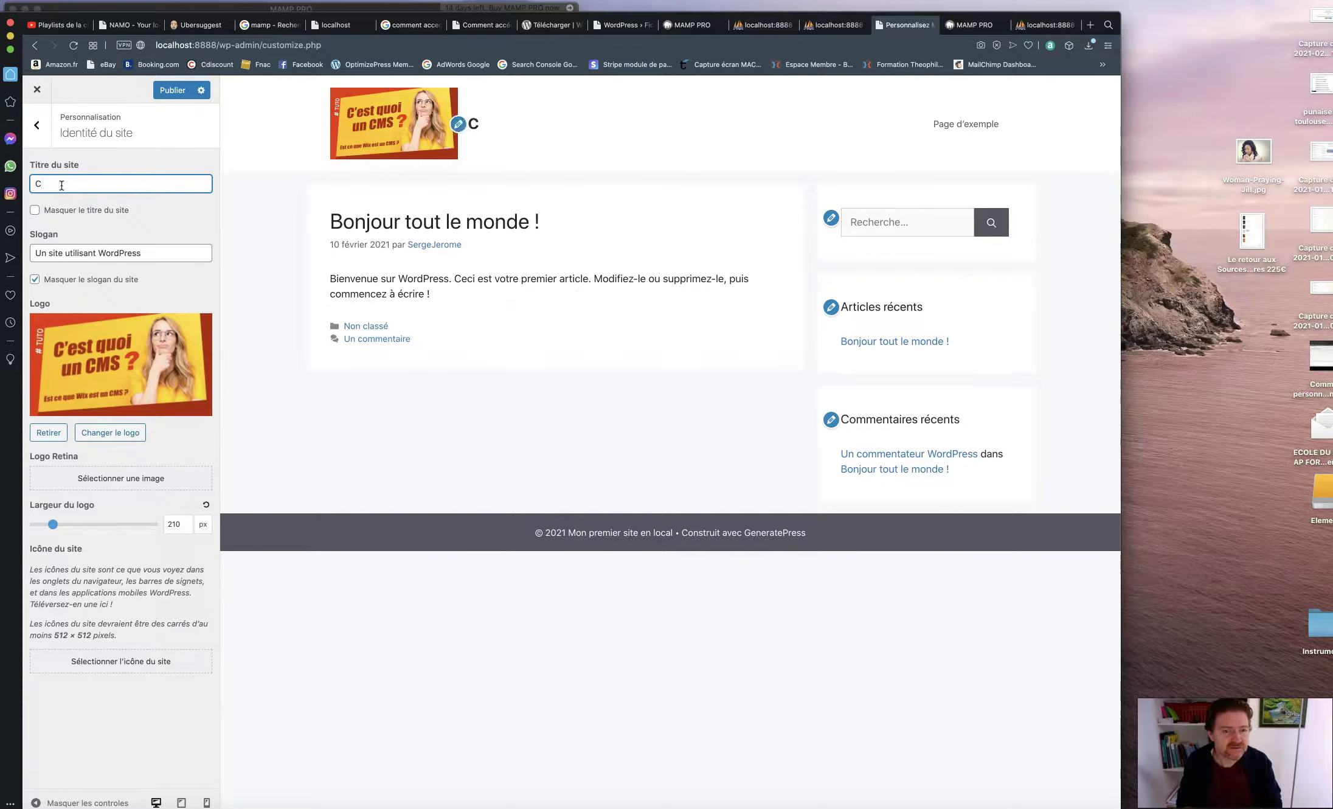
key("BackSpace")
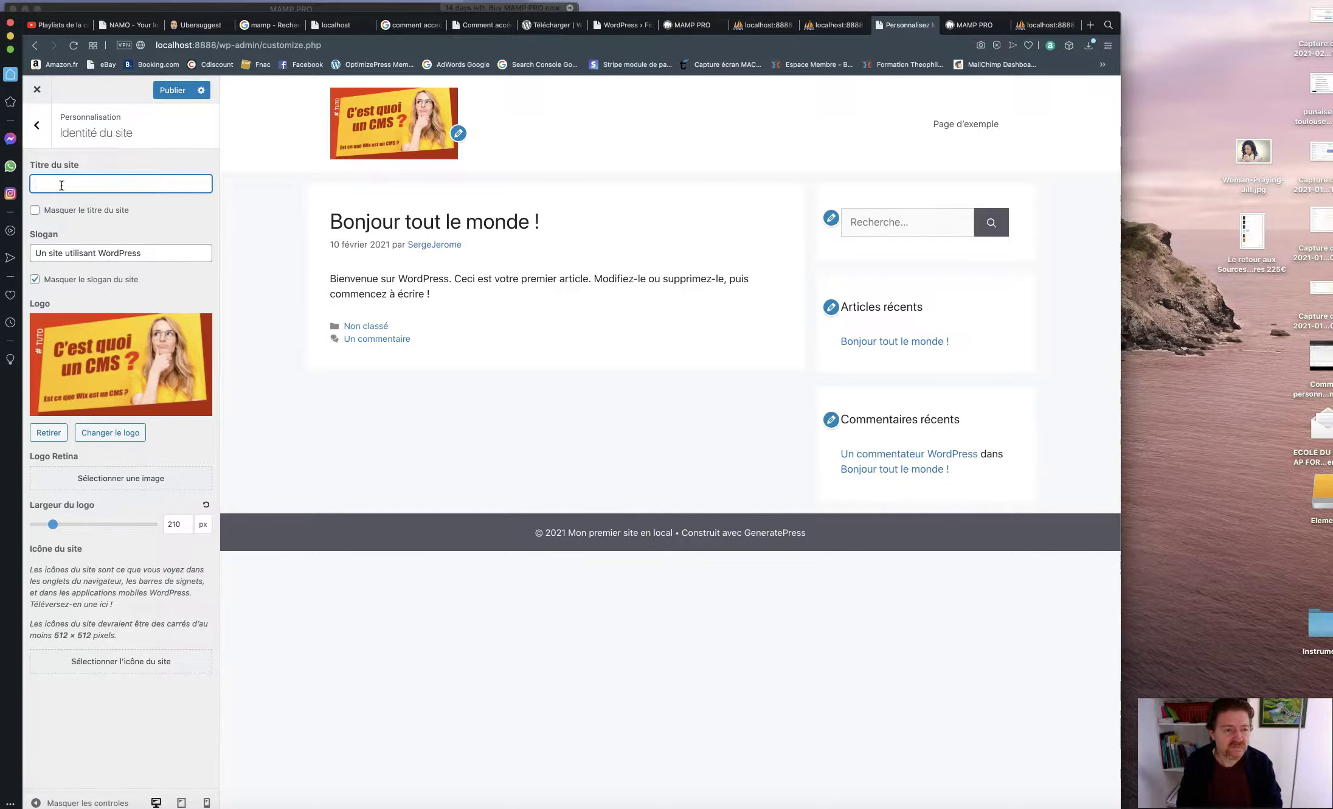
type("C")
key("BackSpace")
type("special CMS")
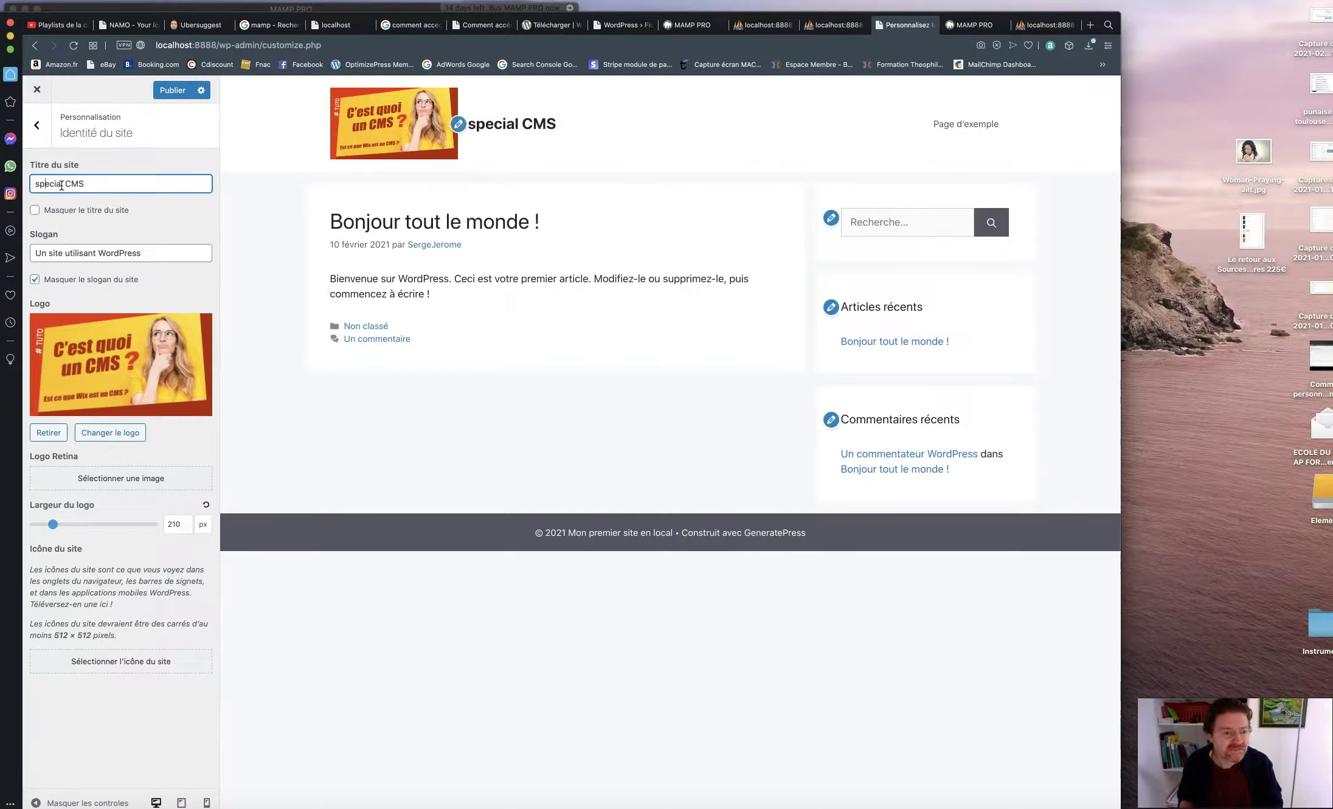
key("BackSpace")
type("S")
key("BackSpace")
type("é")
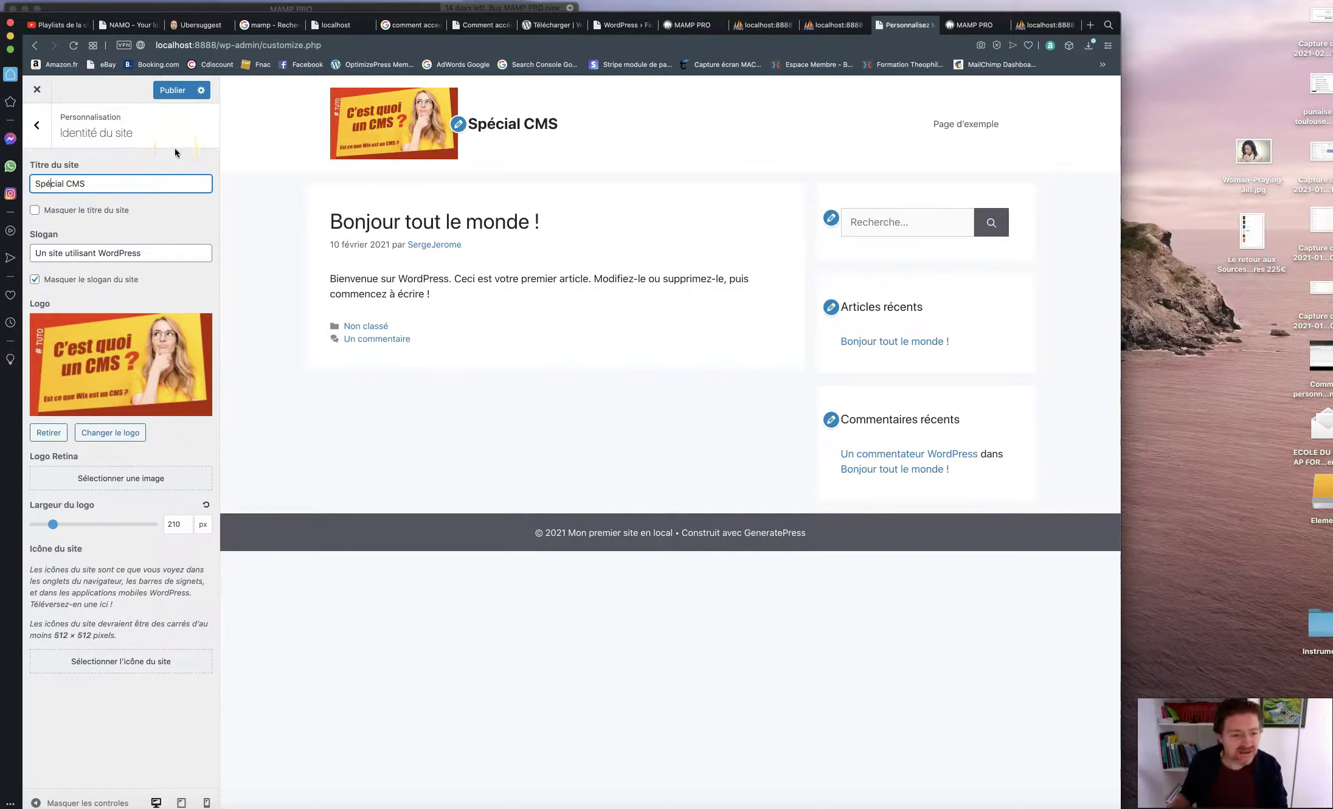
left_click(173, 90)
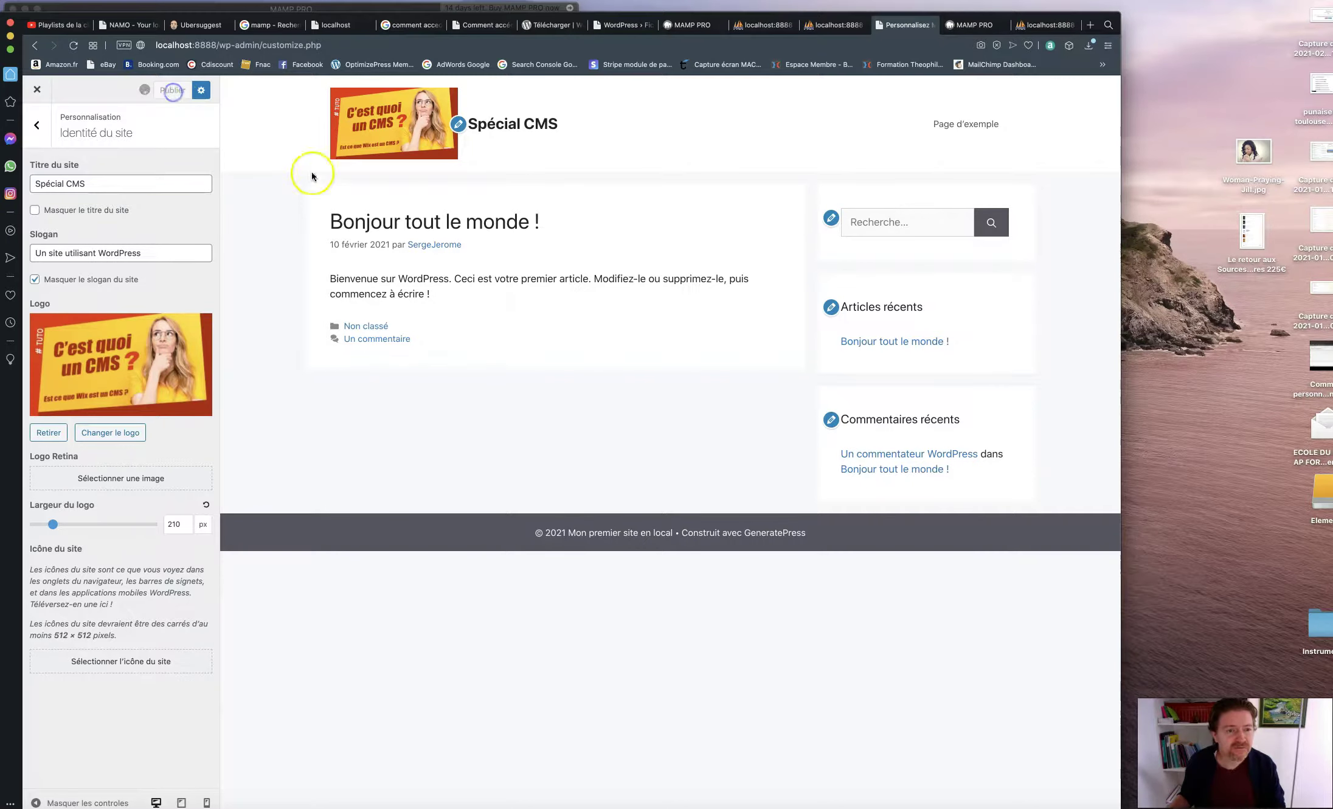
left_click(40, 130)
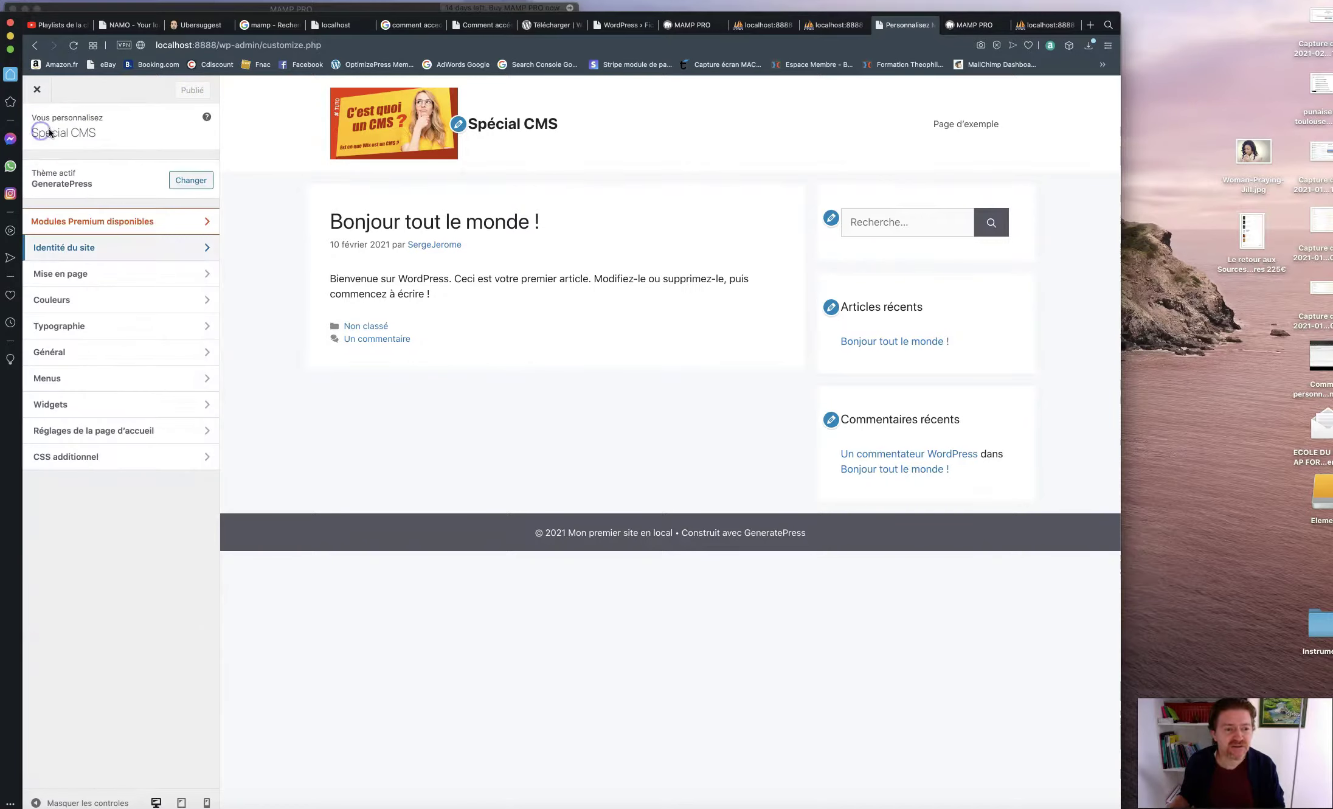